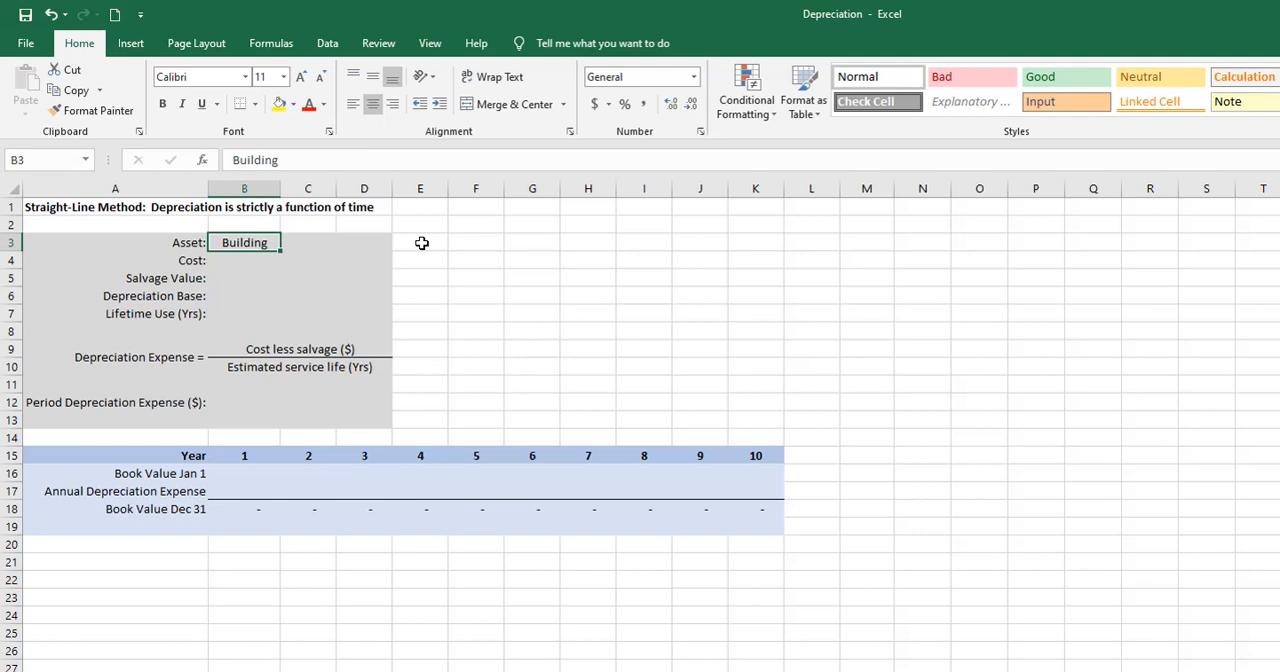
# - Enter a cost of 60,000 in B4 and a salvage value of 5000 in B5 for the building
pyautogui.click(250, 261)
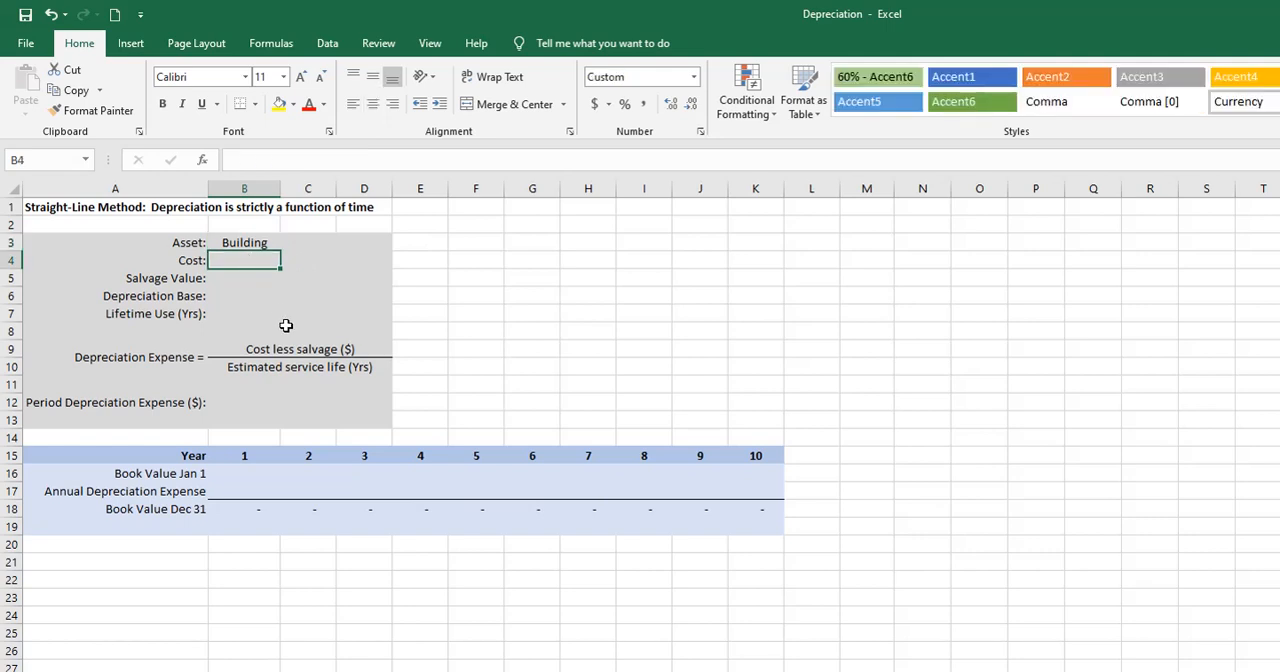
pyautogui.write('60')
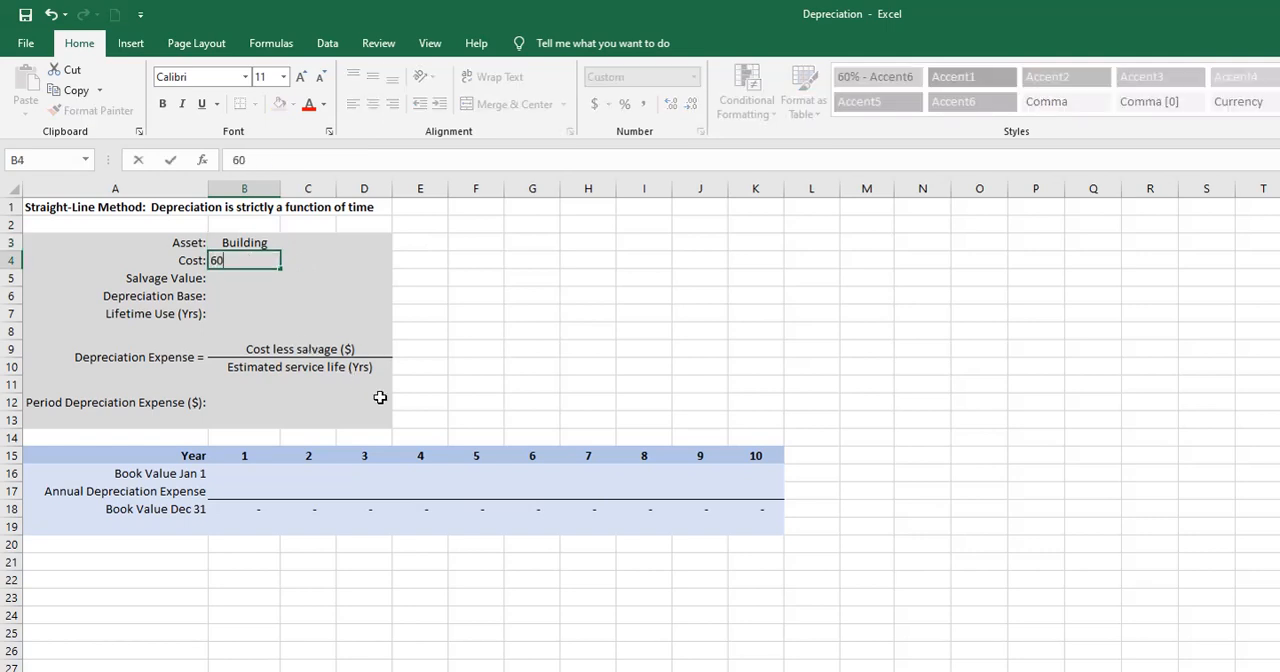
pyautogui.write(',00000')
pyautogui.press('Return')
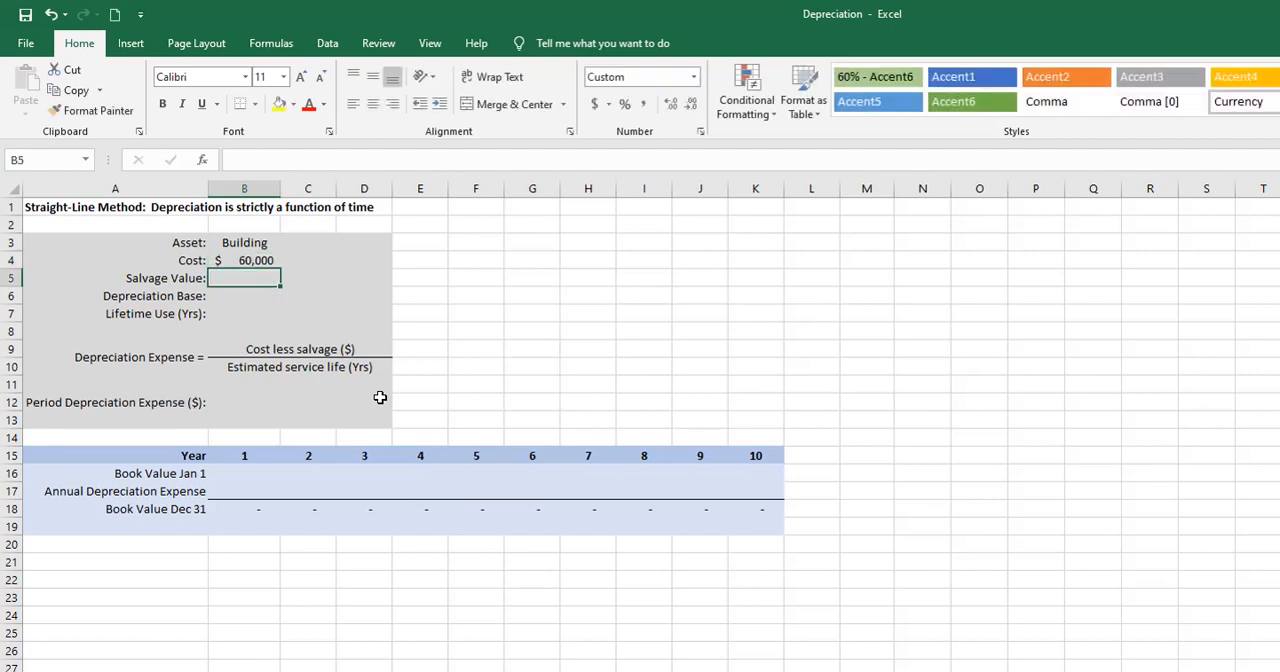
pyautogui.write('5000')
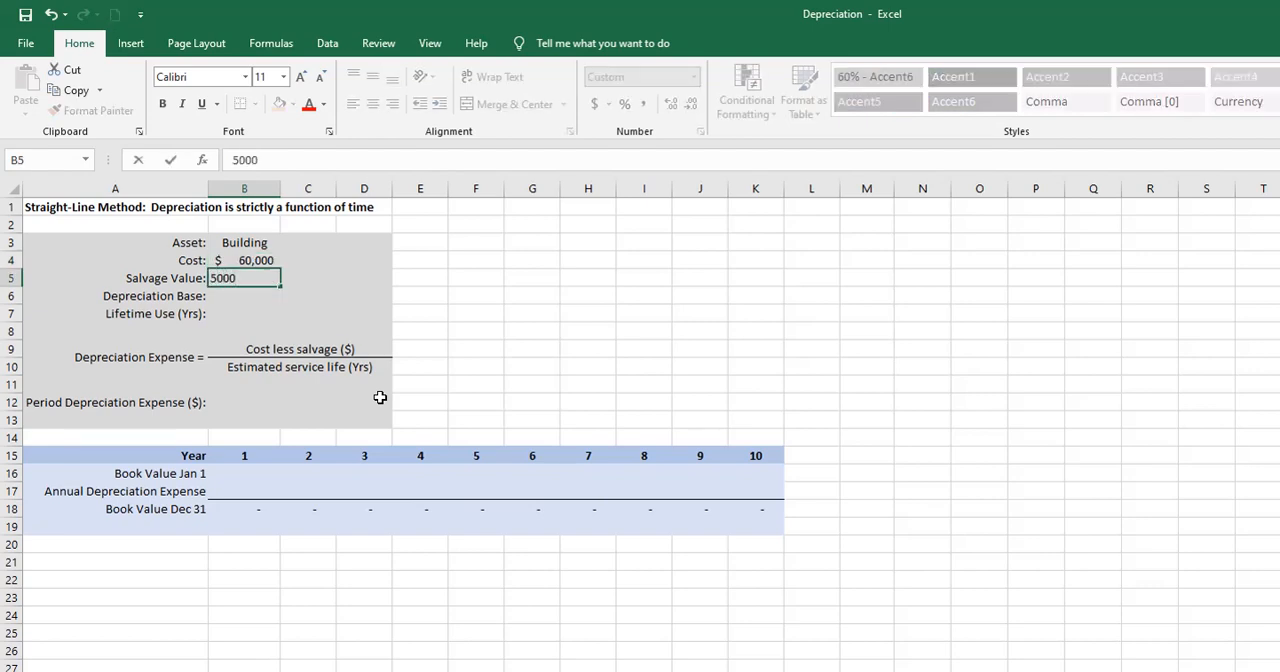
pyautogui.press('Return')
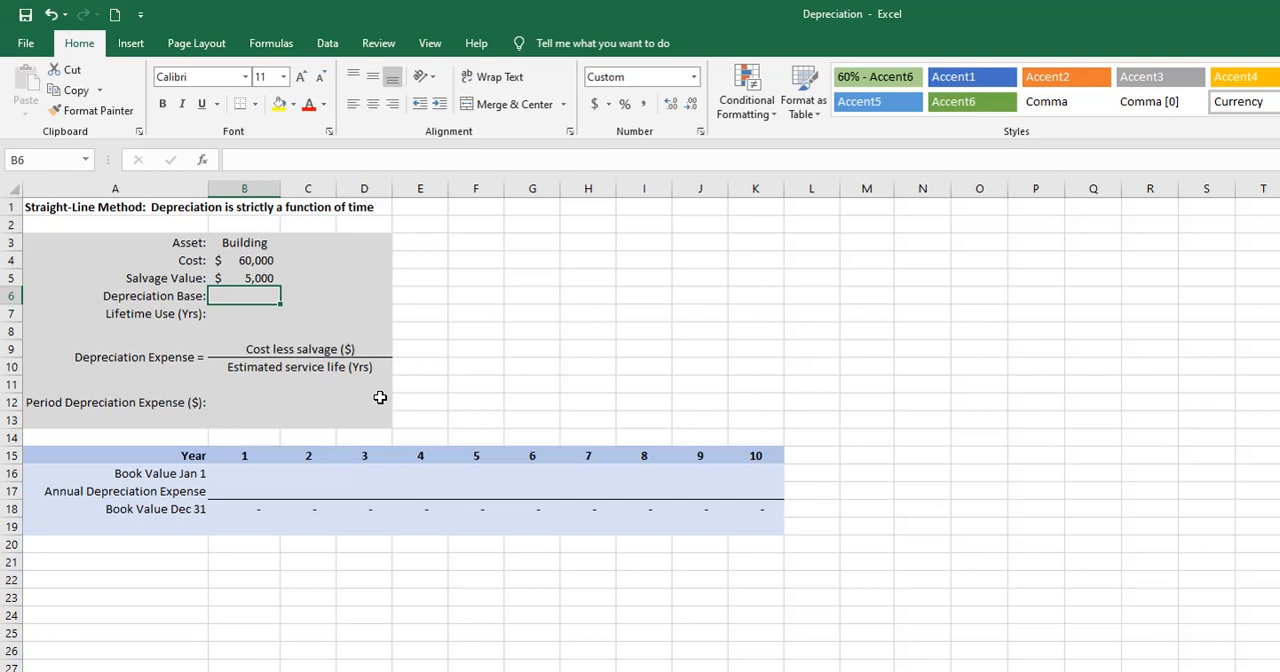
# - Calculate the building's depreciation base in B6 as cost minus salvage value (=B4-B5) and set the lifetime use to 10 years in B7
pyautogui.write('=')
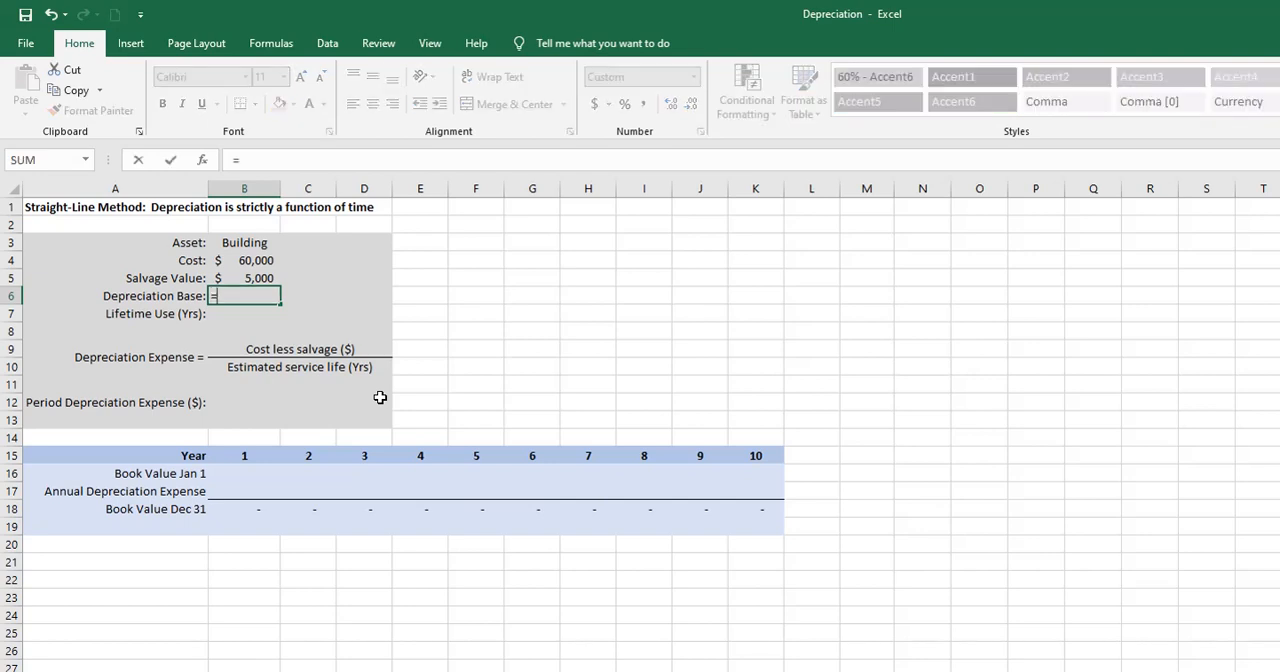
pyautogui.click(252, 261)
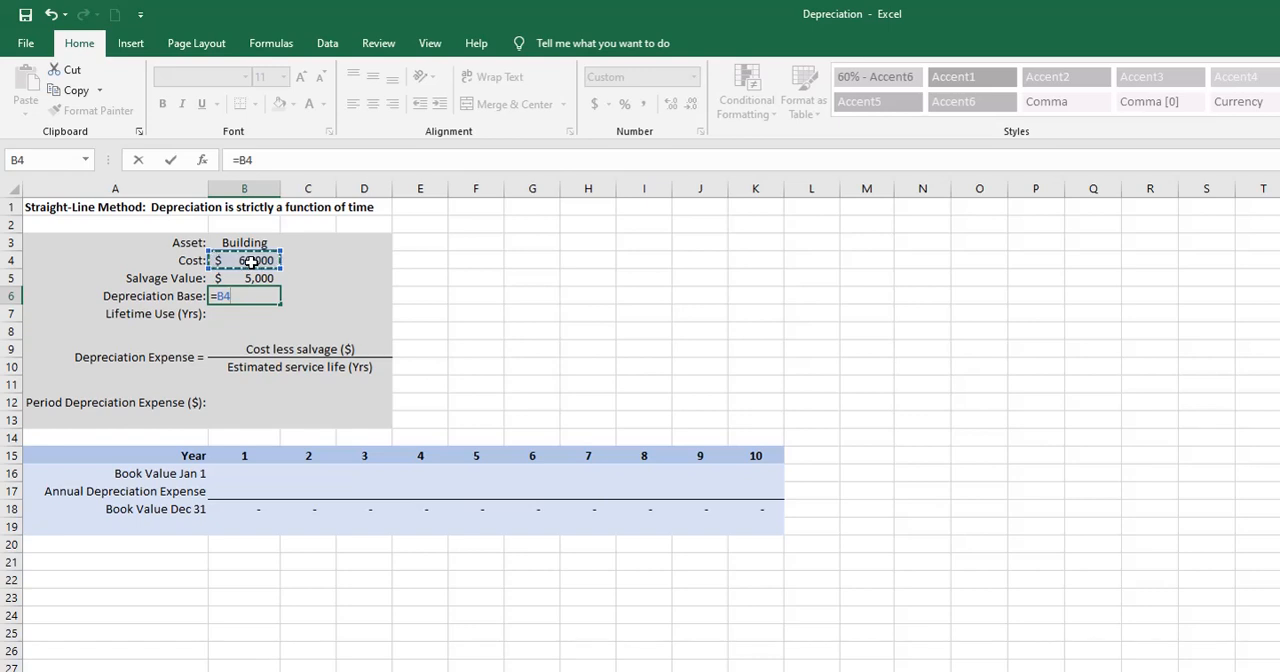
pyautogui.write('-')
pyautogui.click(245, 279)
pyautogui.press('Return')
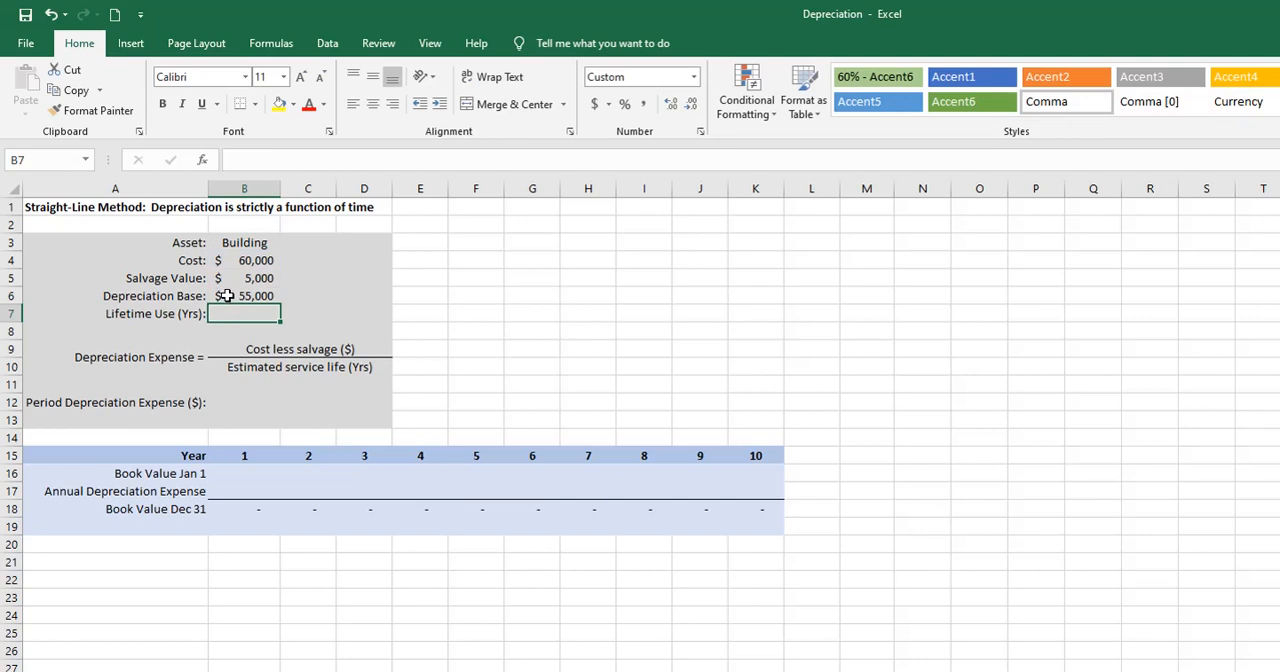
pyautogui.write('10')
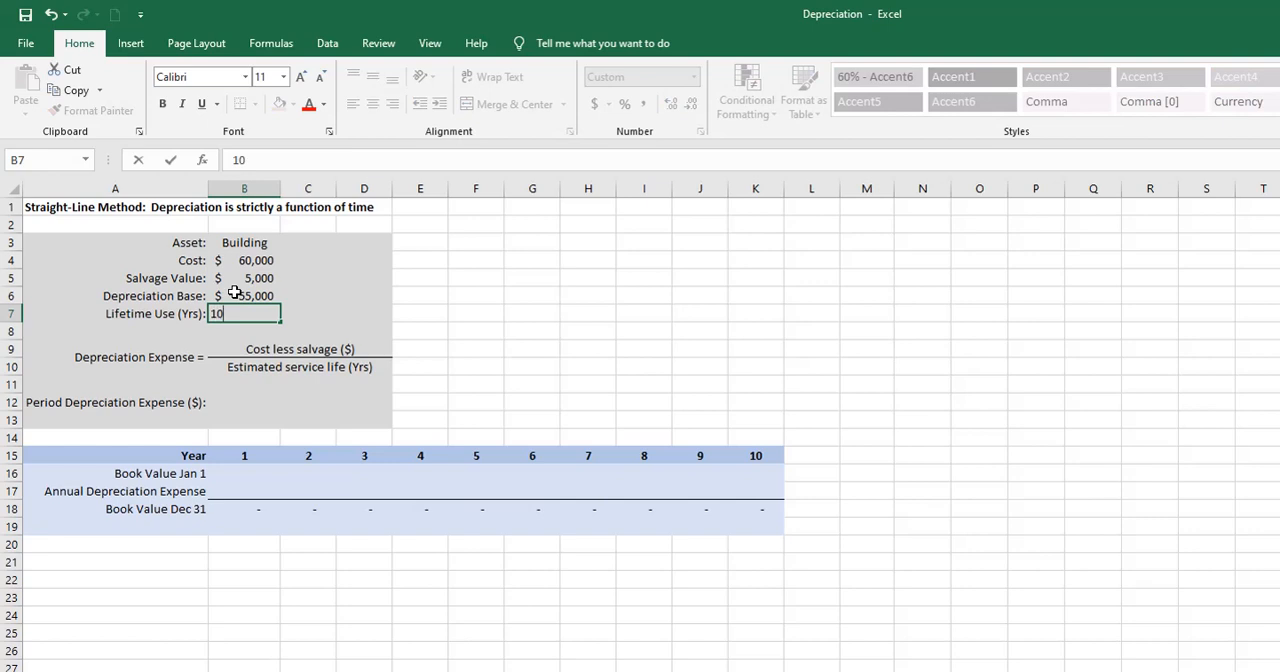
pyautogui.press('Return')
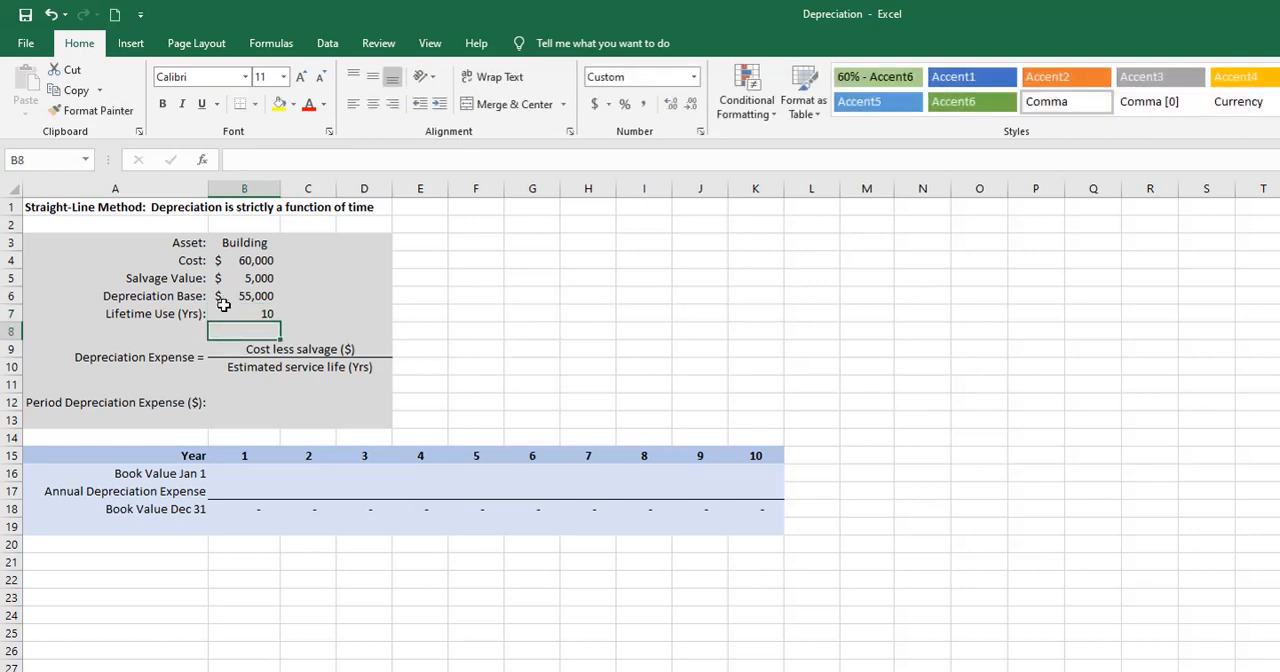
# - Calculate the period depreciation expense in B12 as the depreciation base divided by the lifetime years (=B6/B7)
pyautogui.click(52, 358)
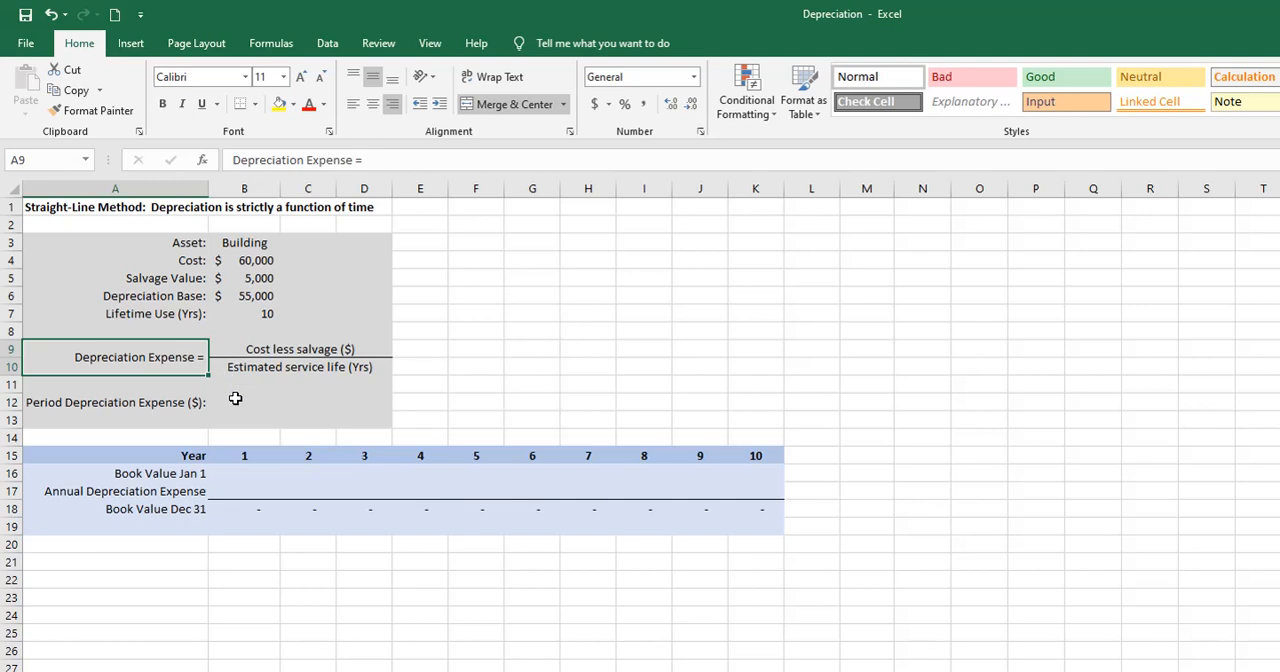
pyautogui.click(238, 402)
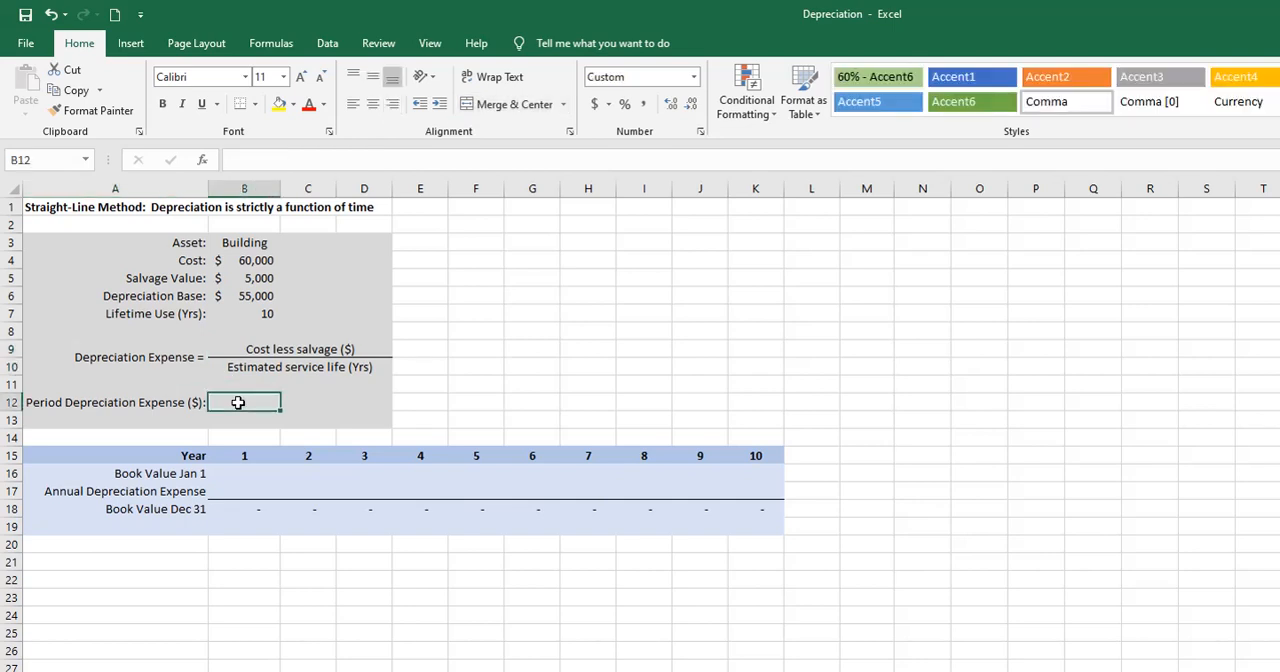
pyautogui.write('=')
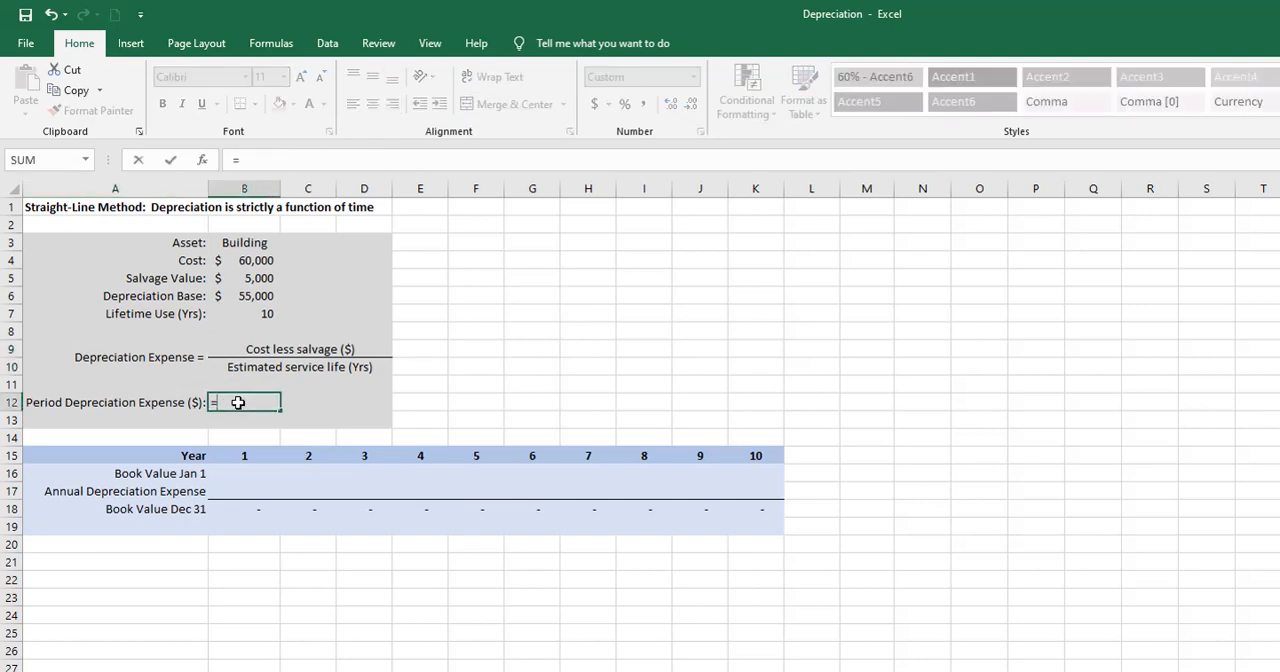
pyautogui.click(248, 298)
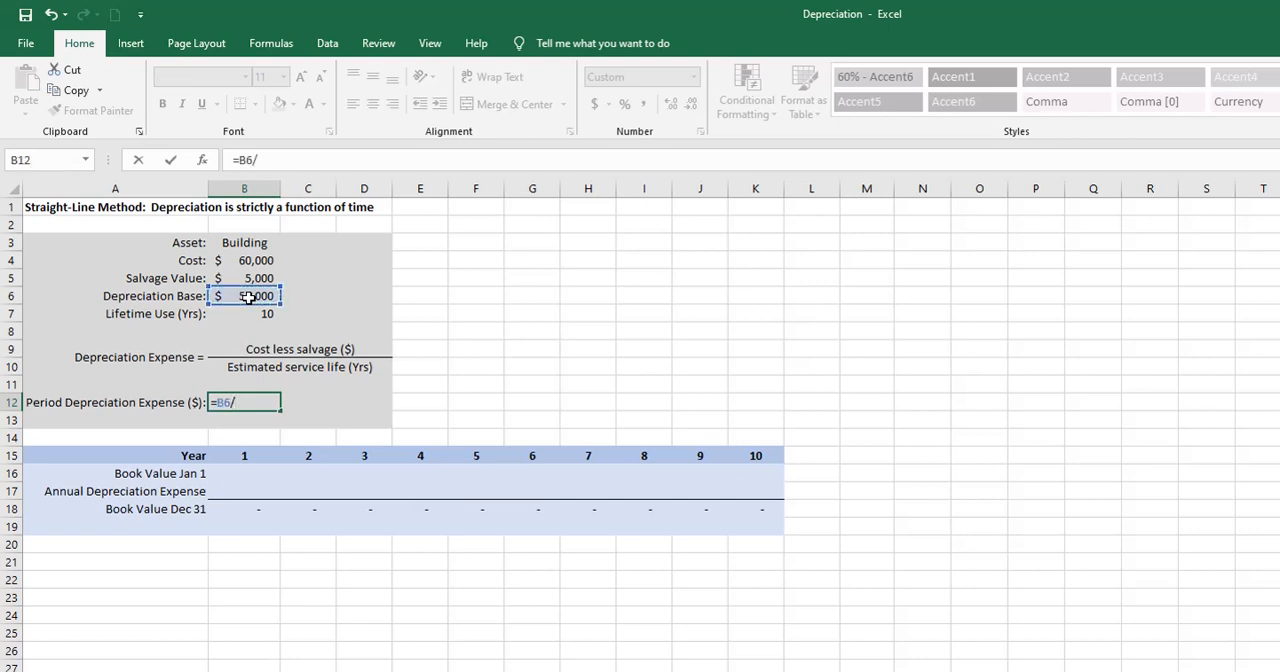
pyautogui.write('/')
pyautogui.click(249, 316)
pyautogui.press('Return')
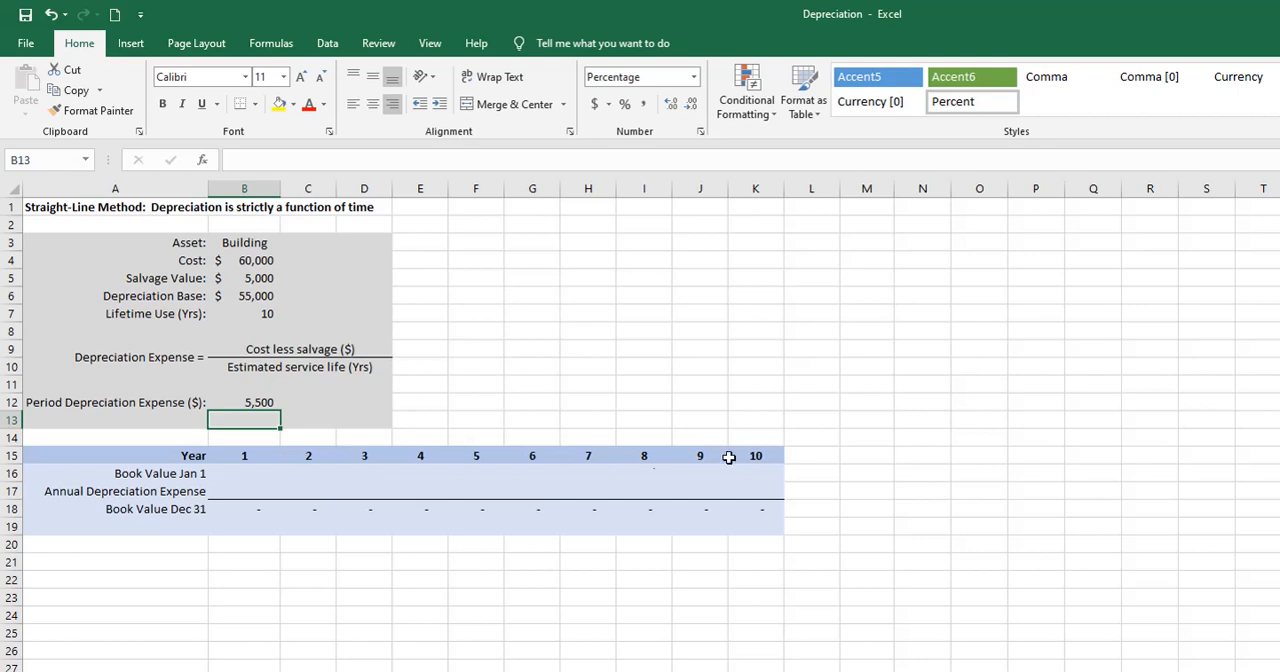
# - For year 1, link the January 1 book value in B16 to the cost in B4 and the annual depreciation expense in B17 to B12
pyautogui.click(241, 477)
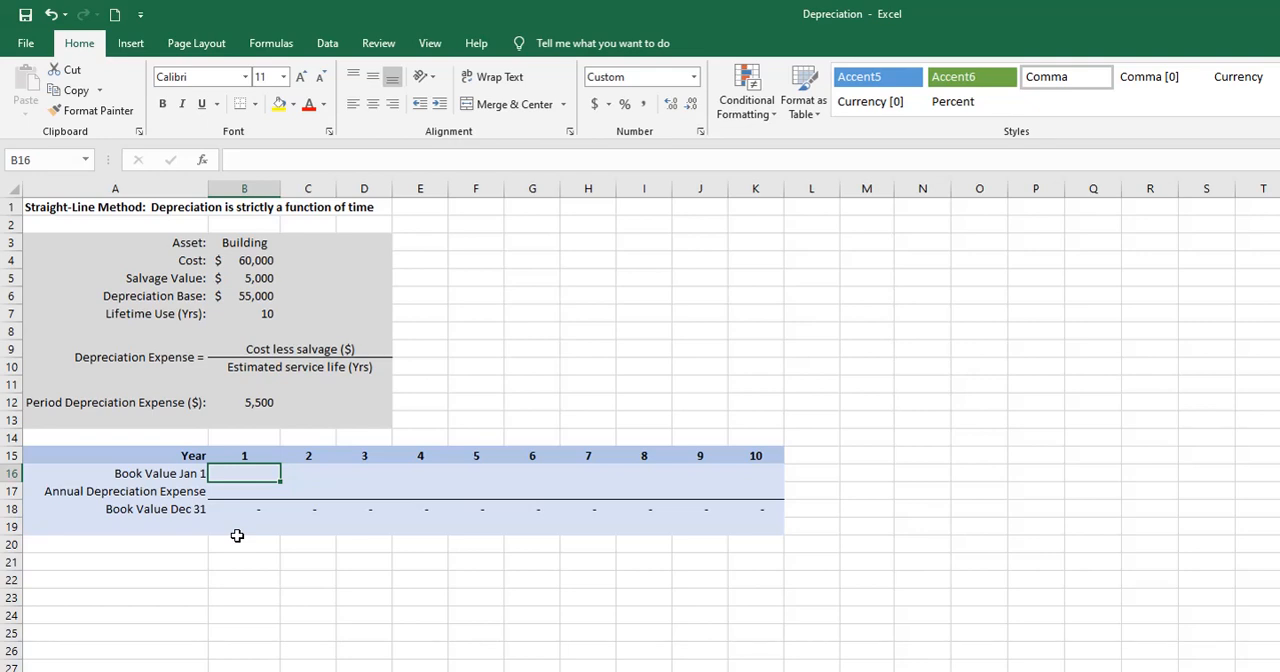
pyautogui.write('=')
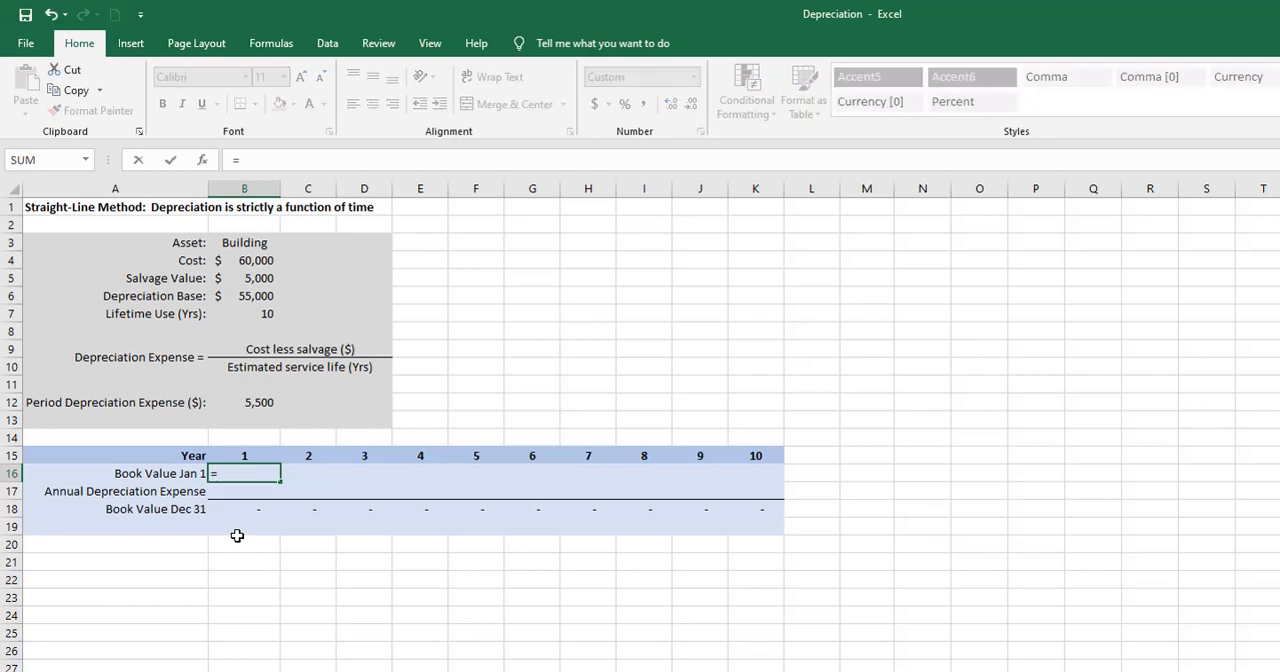
pyautogui.click(258, 258)
pyautogui.press('Return')
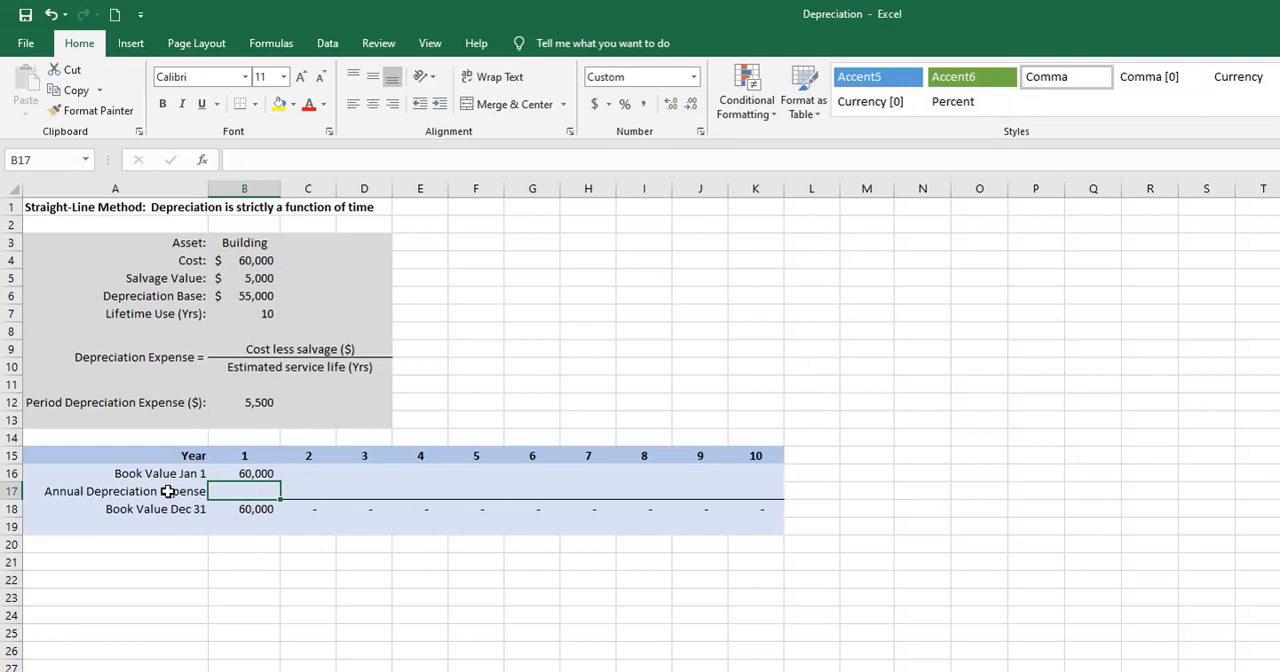
pyautogui.write('=')
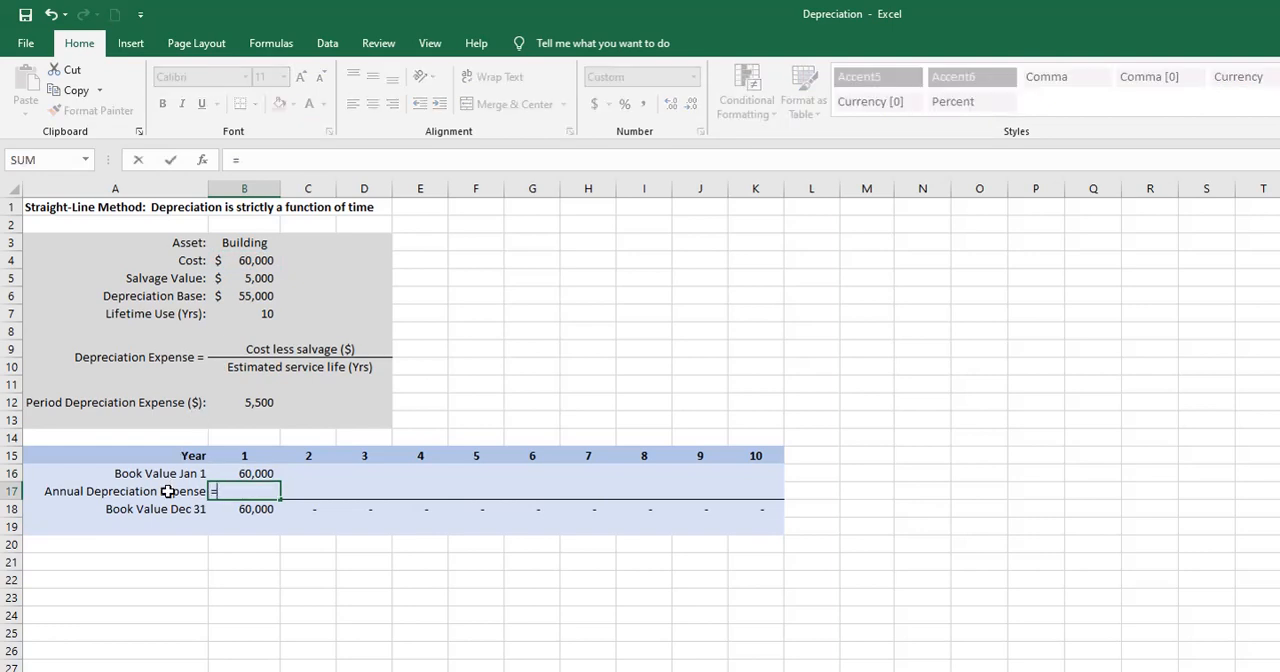
pyautogui.click(245, 402)
pyautogui.press('Return')
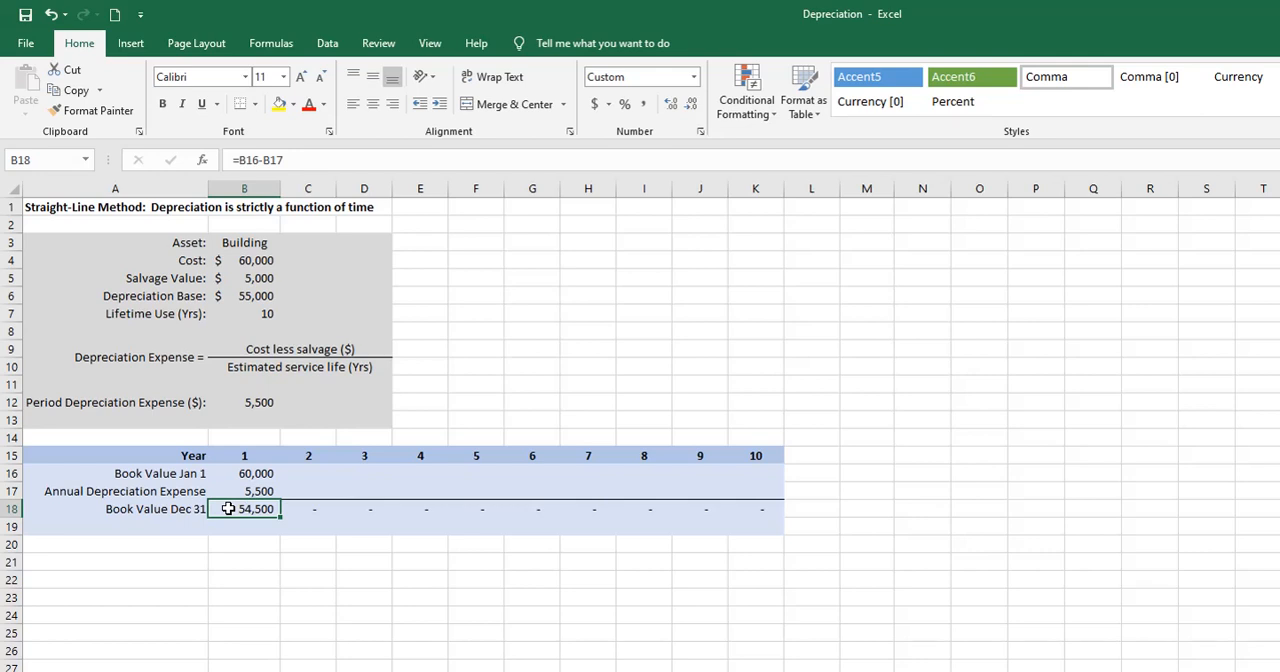
# - For year 2, set the opening book value in C16 to =B18 and the annual depreciation expense in C17 to the absolute reference =$B$12
pyautogui.click(314, 472)
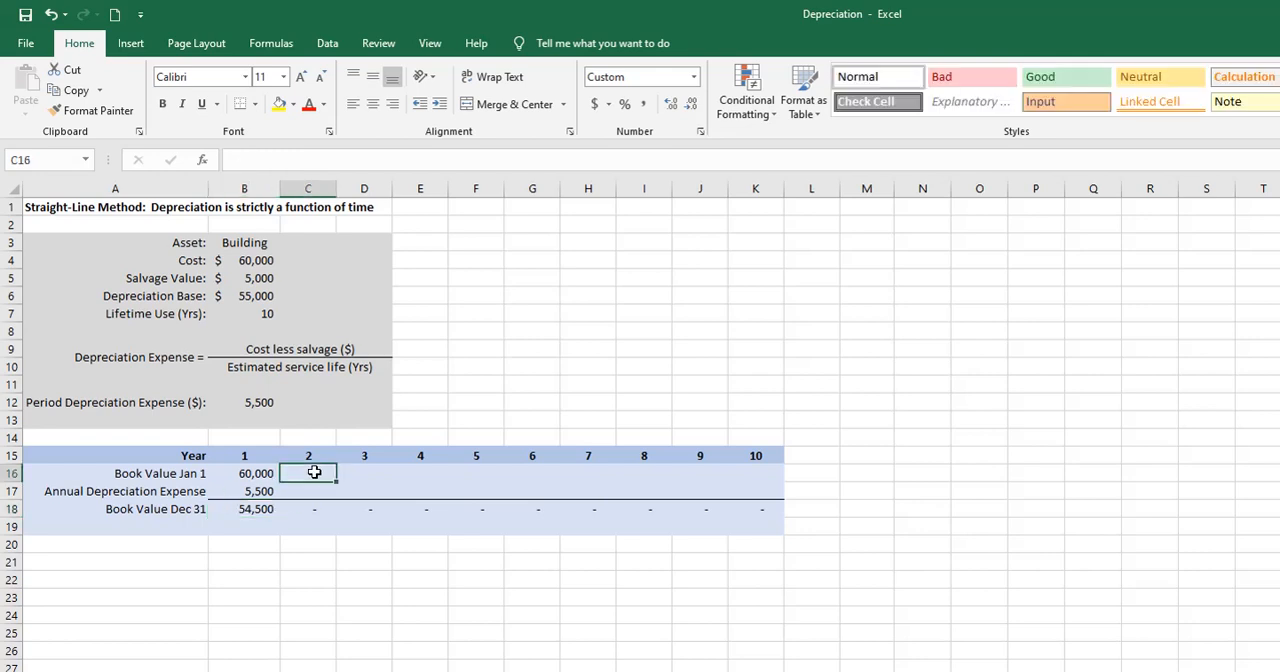
pyautogui.write('=')
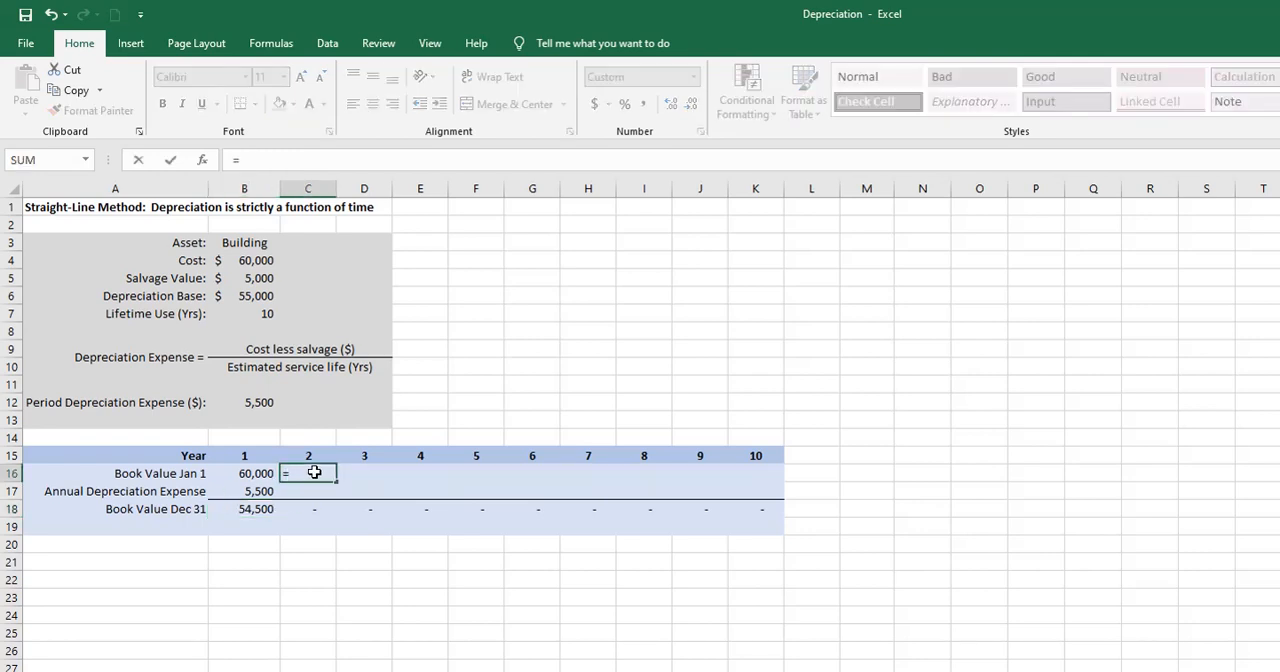
pyautogui.click(252, 510)
pyautogui.press('Return')
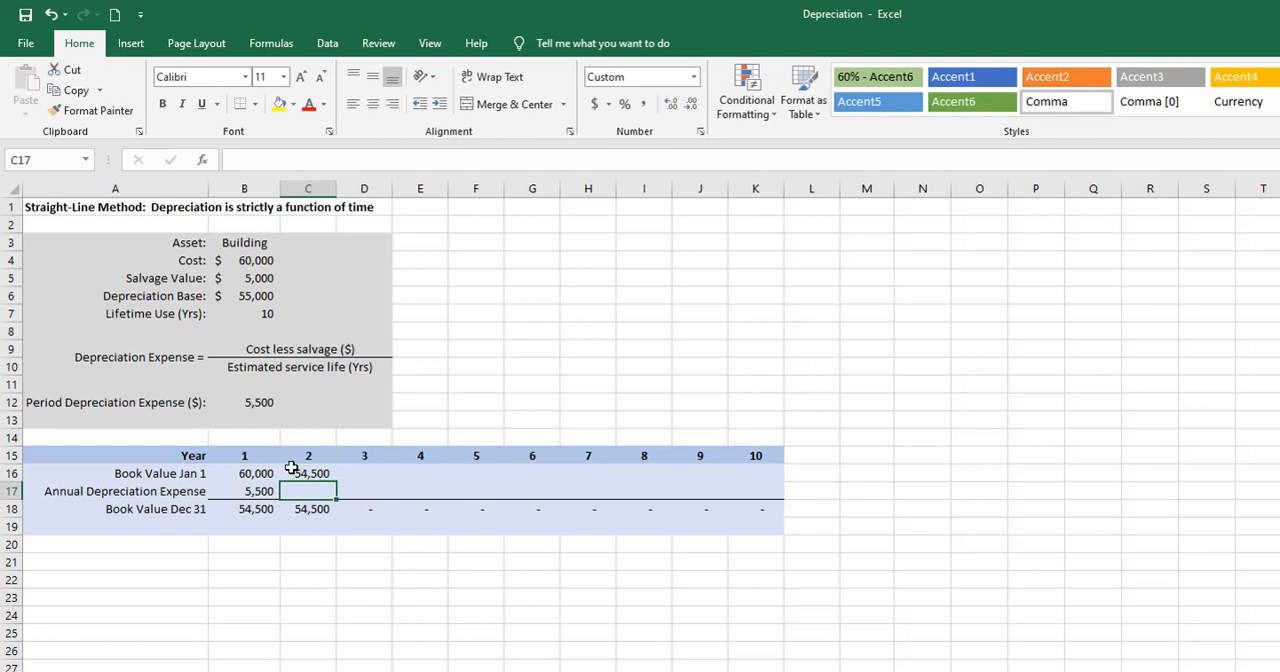
pyautogui.write('=')
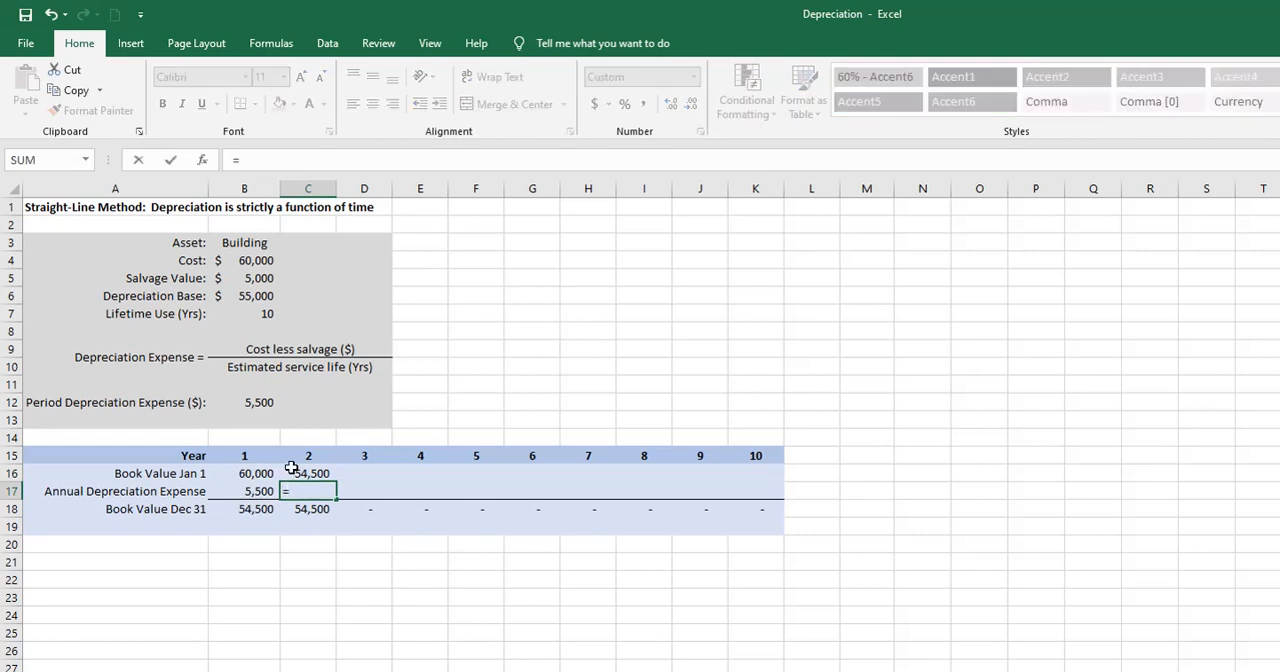
pyautogui.click(264, 403)
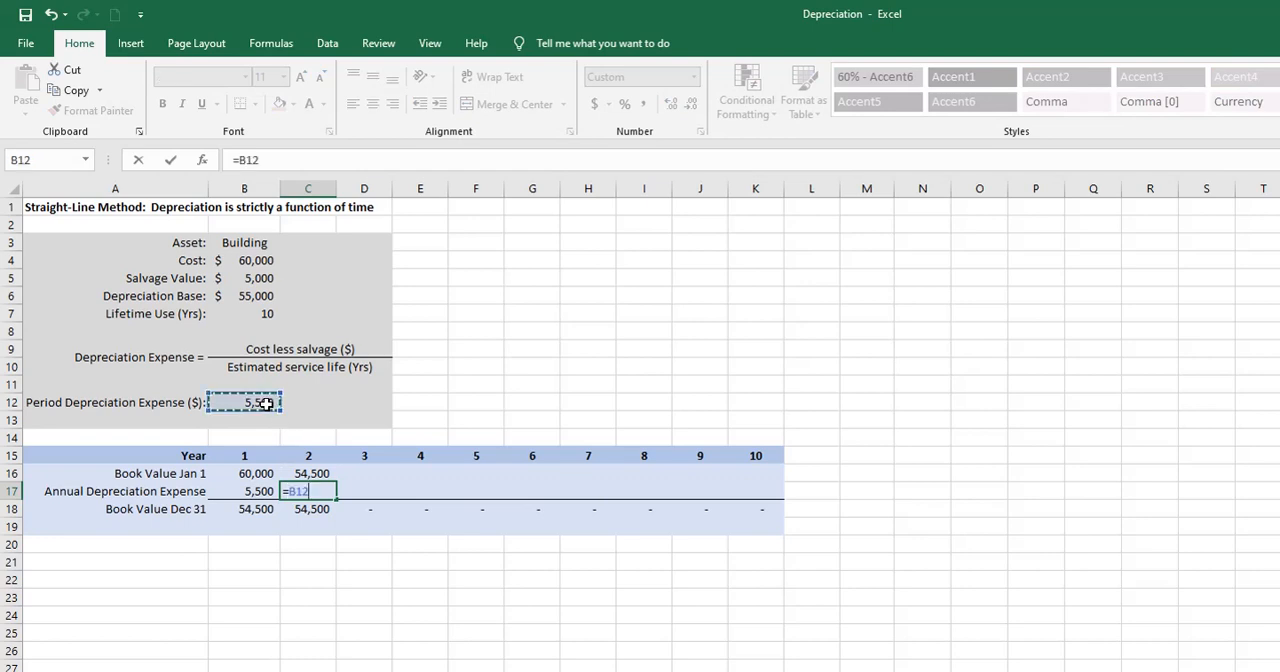
pyautogui.press('F4')
pyautogui.press('Return')
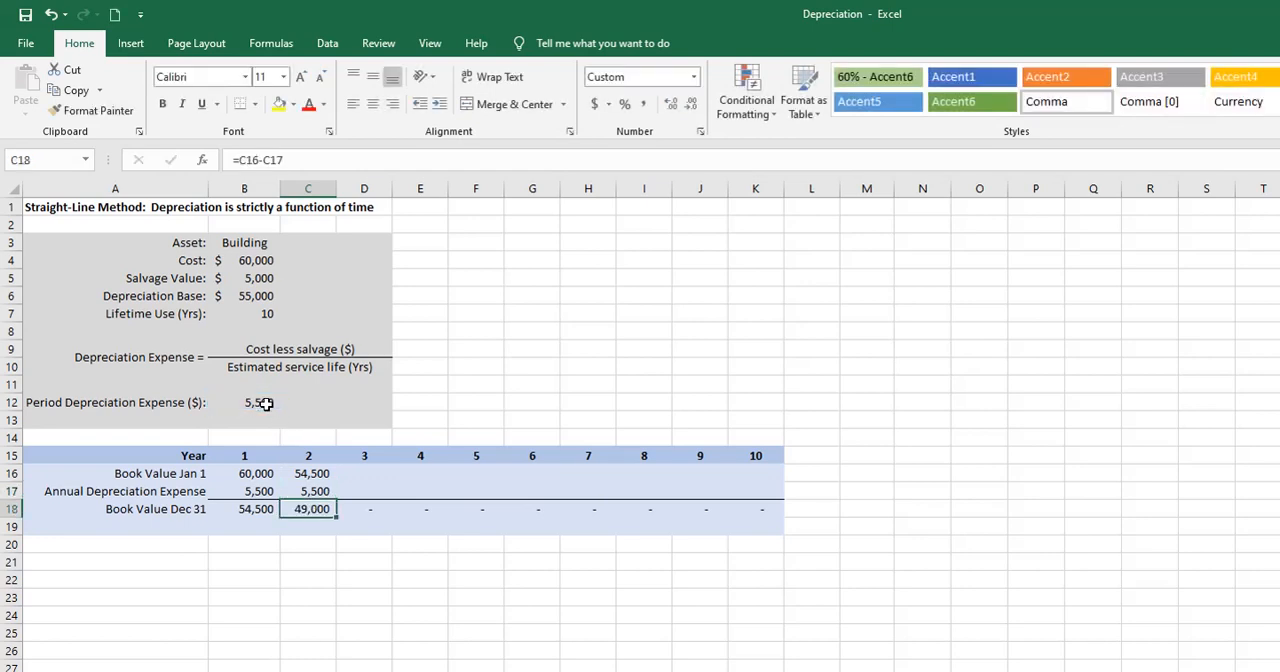
# - Fill the year 2 formulas in C16:C18 across the schedule through year 10 in column K
pyautogui.moveTo(311, 470); pyautogui.dragTo(788, 521)
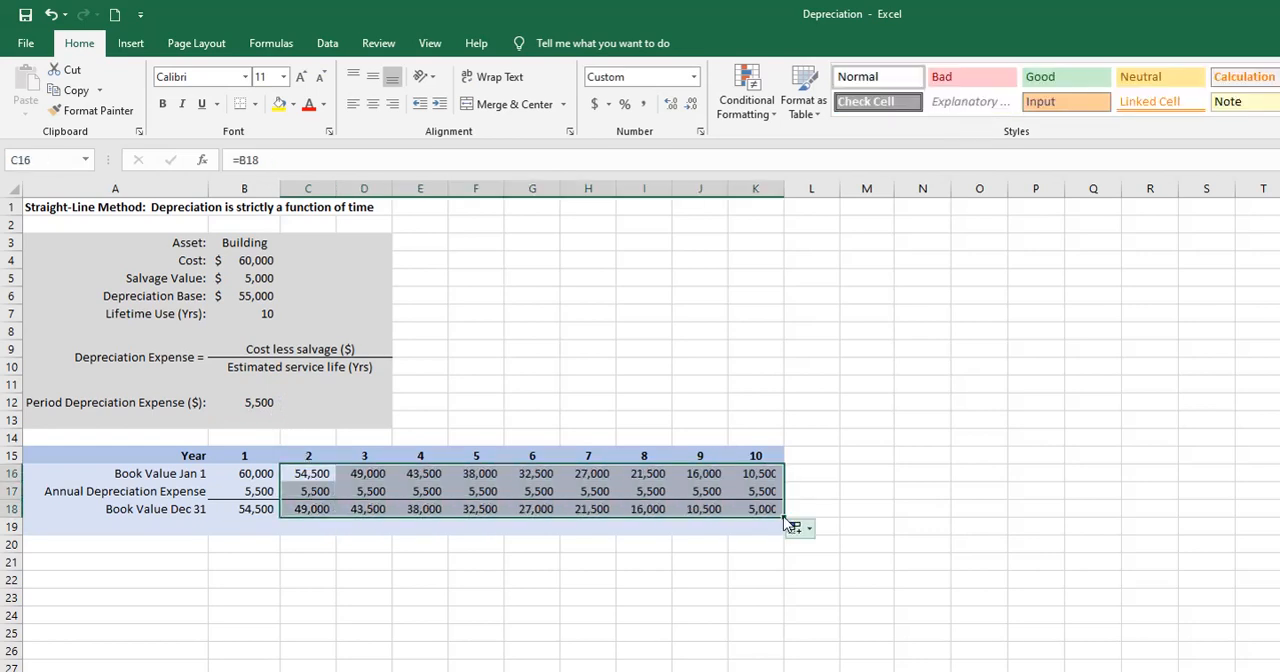
pyautogui.click(757, 543)
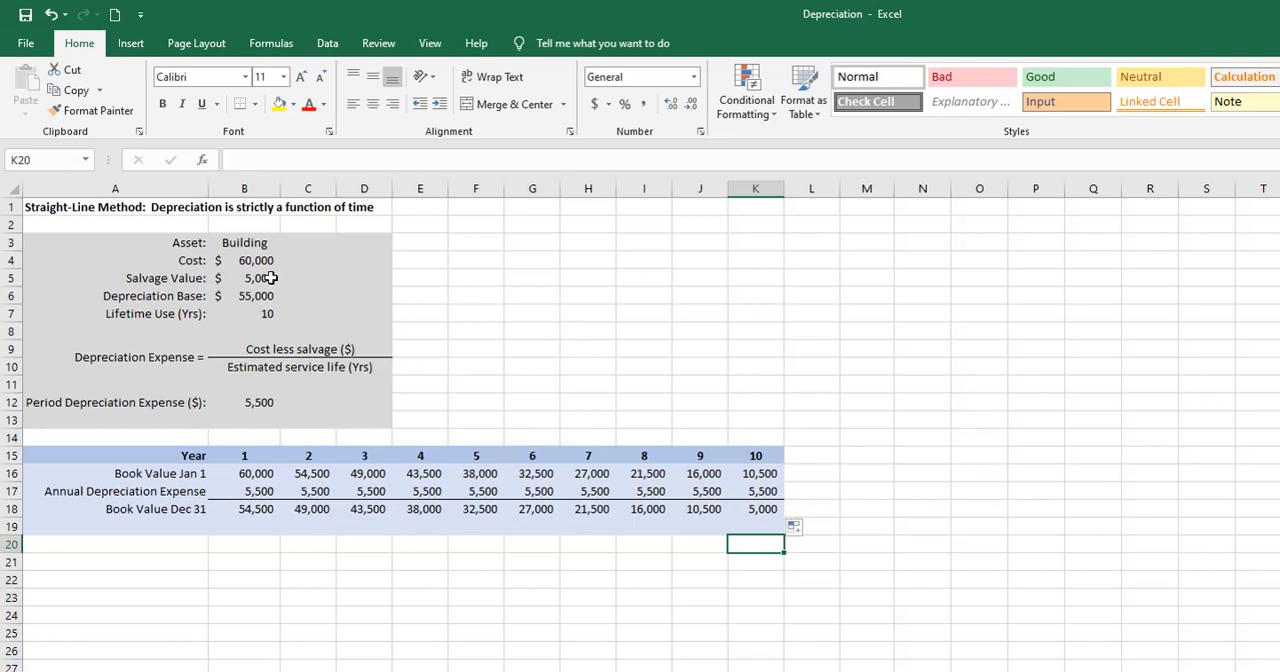
pyautogui.click(761, 561)
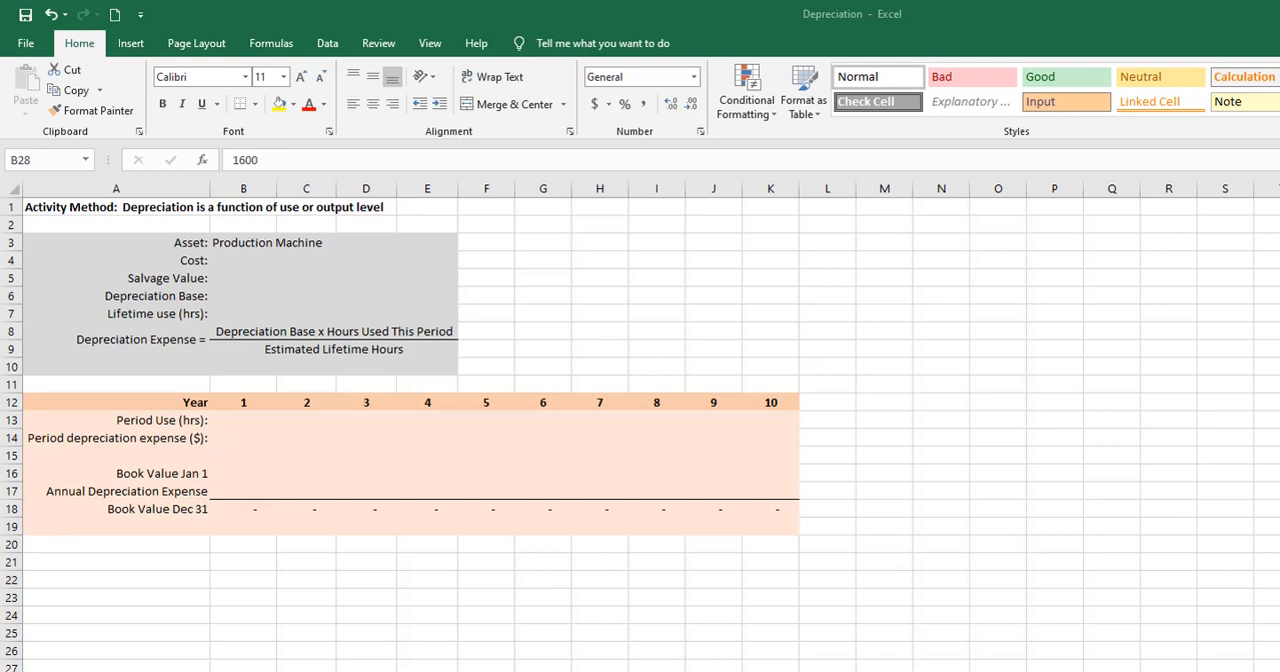
# - On the Activity Method sheet, enter a cost of 60,000 in B4 and a salvage value of 5,000 in B5 for the production machine
pyautogui.click(243, 260)
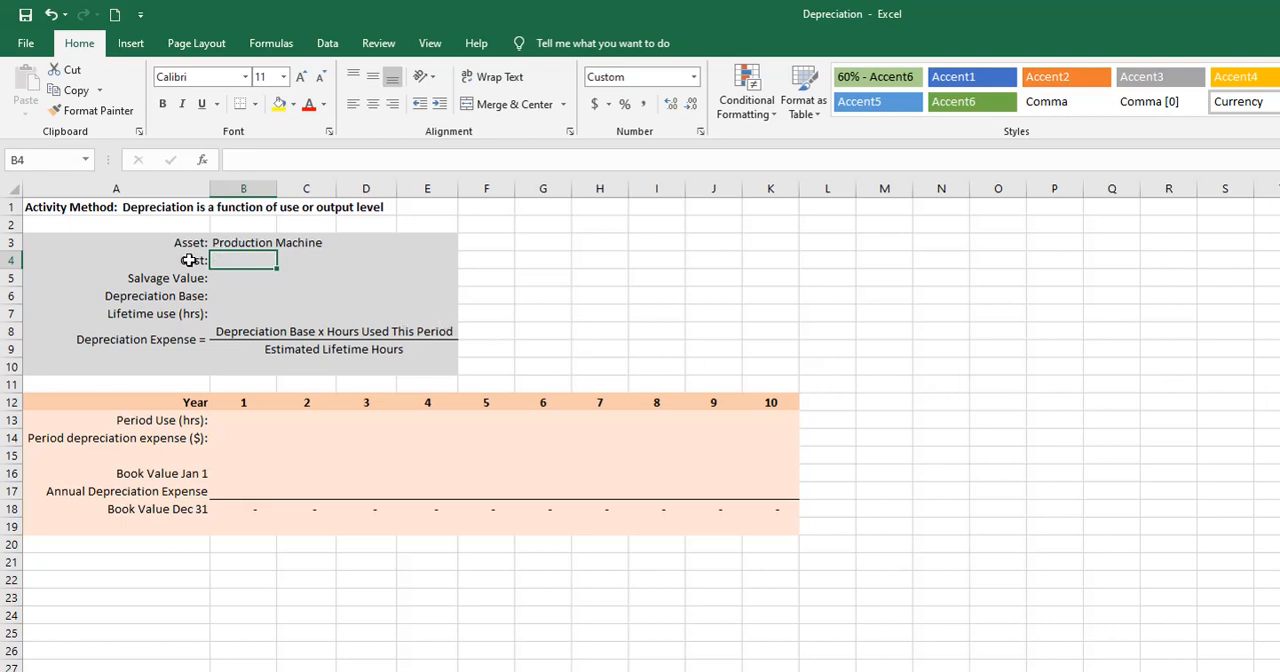
pyautogui.write('60000')
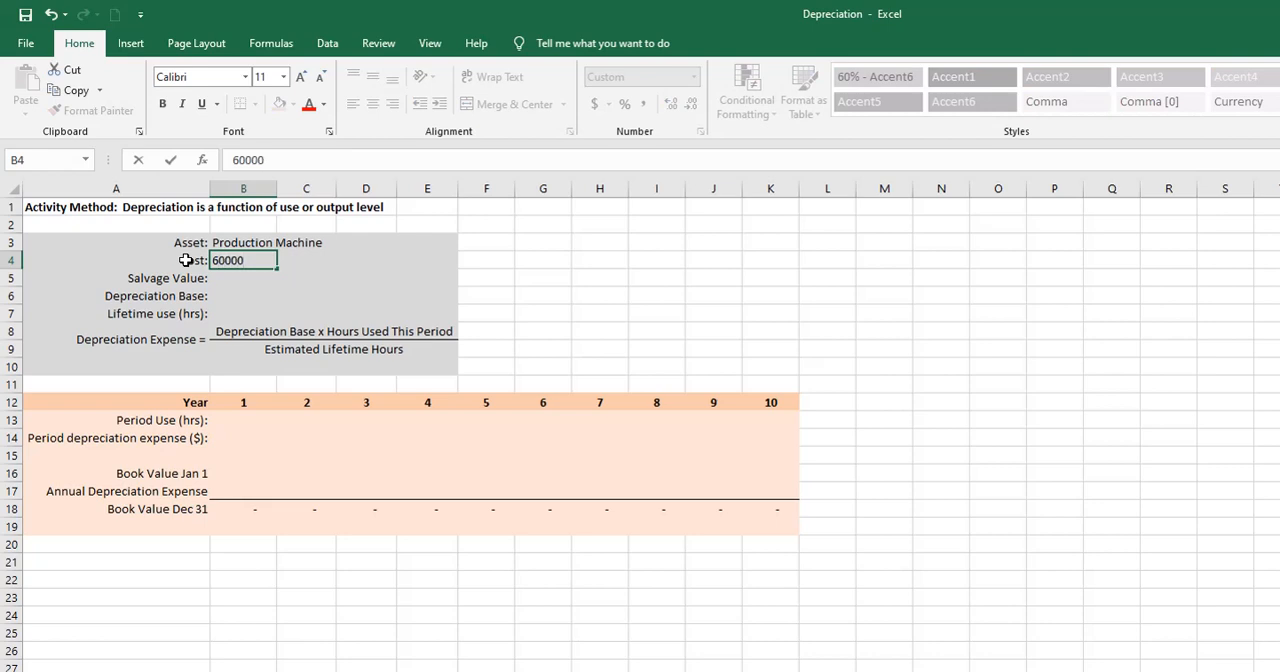
pyautogui.press('Return')
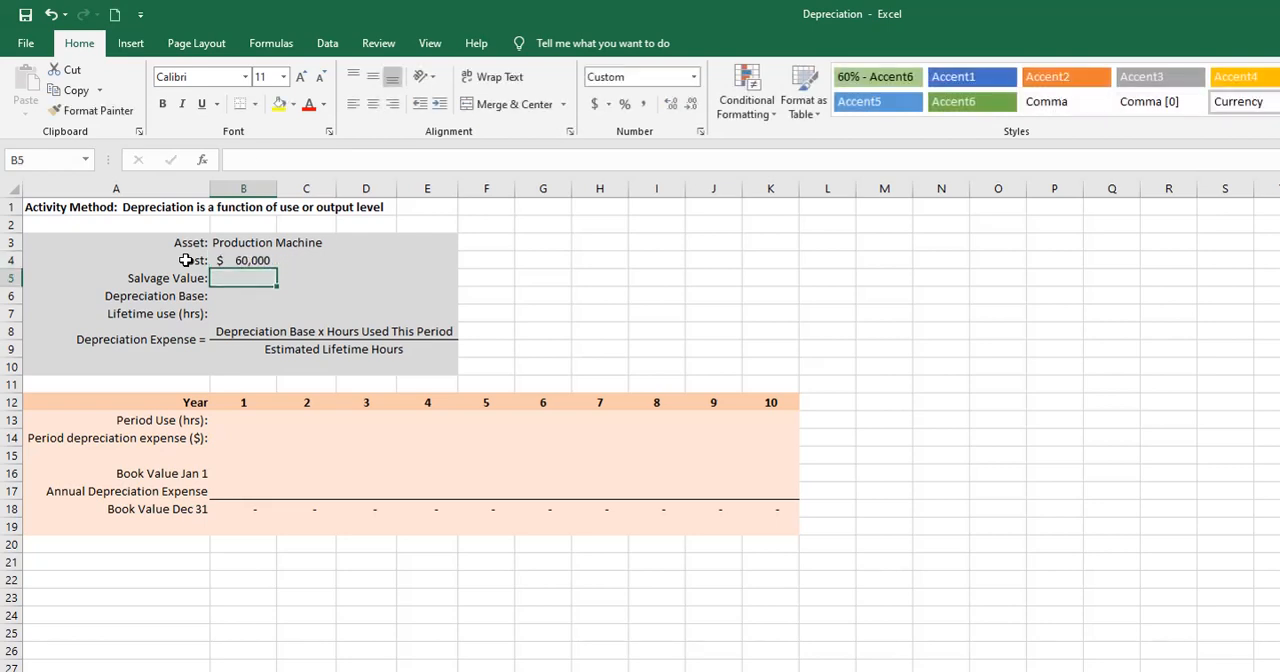
pyautogui.write('5,')
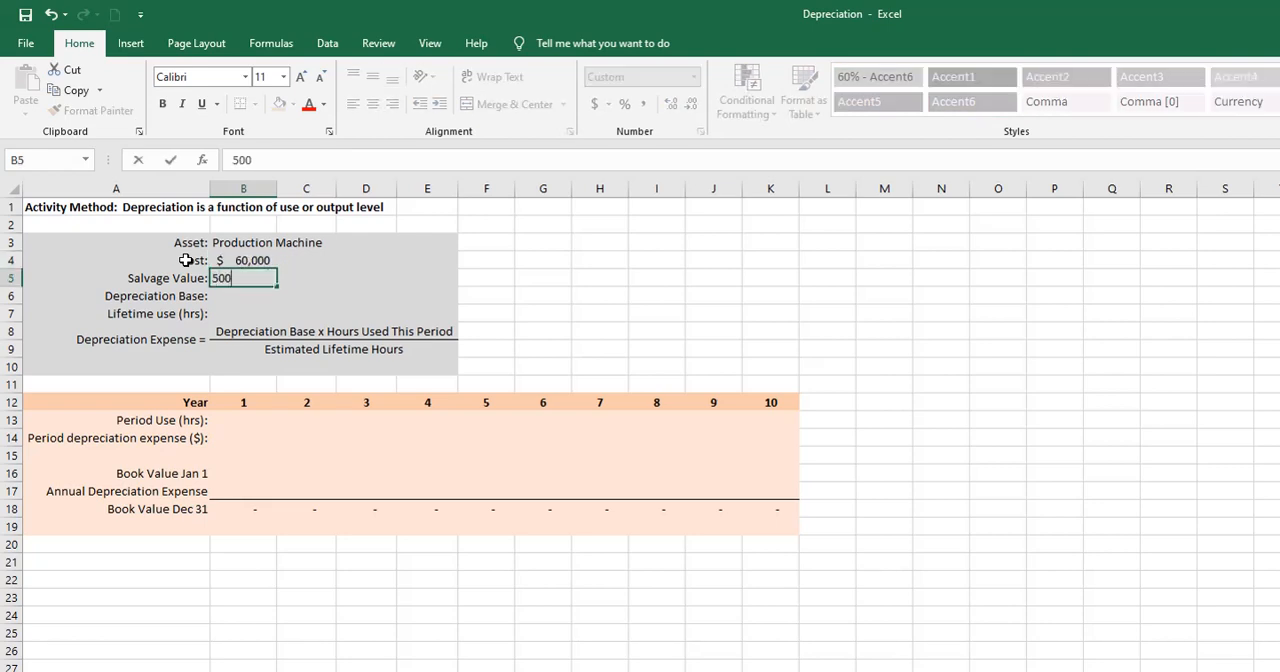
pyautogui.write('000')
pyautogui.press('Return')
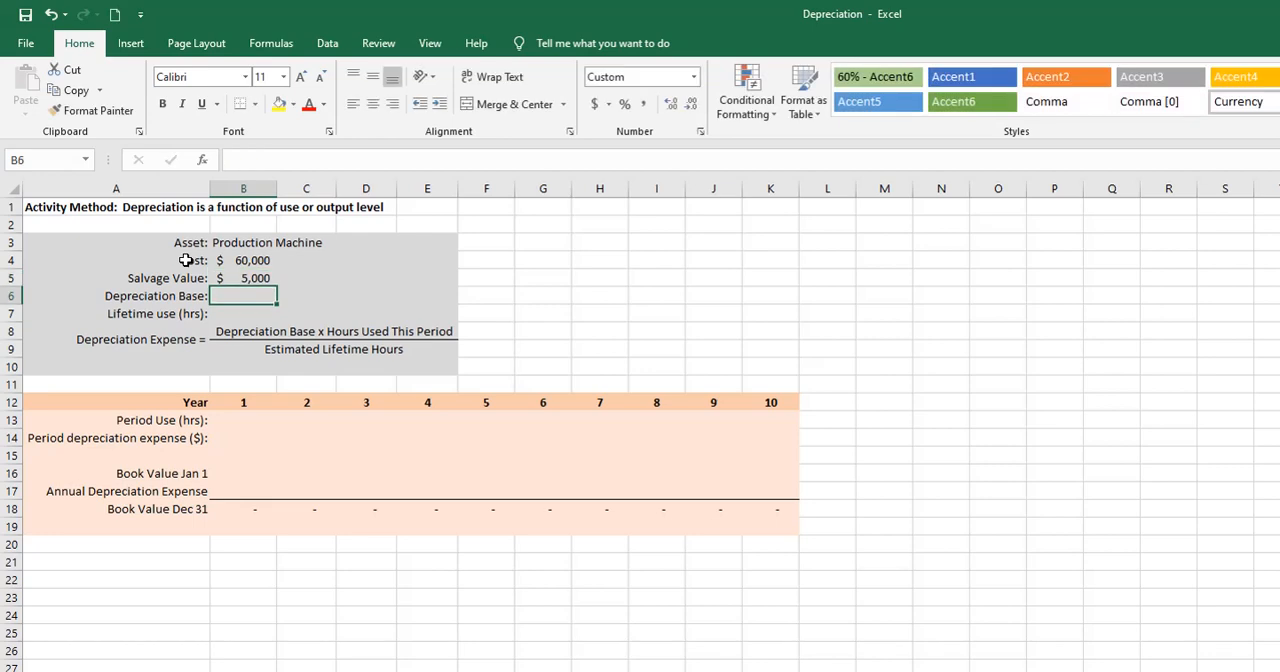
# - Calculate the depreciation base in B6 as =B4-B5 and enter a lifetime use of 15,000 hours in B7
pyautogui.write('=')
pyautogui.click(253, 260)
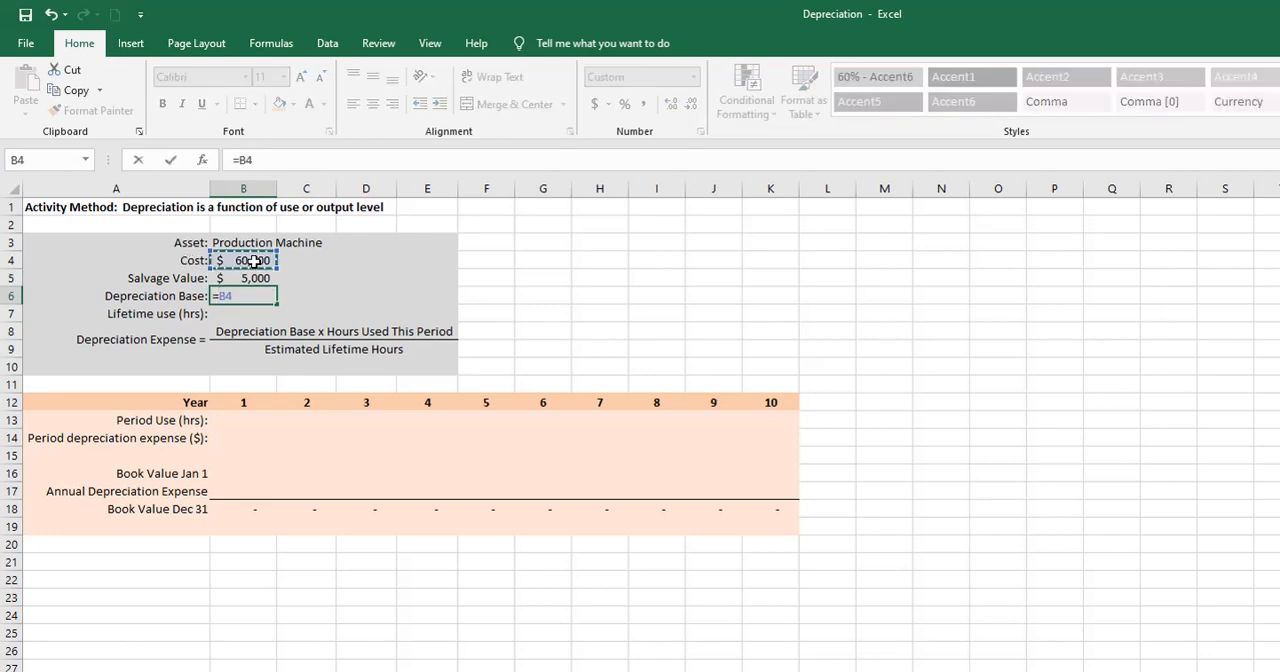
pyautogui.write('-')
pyautogui.click(253, 278)
pyautogui.press('Return')
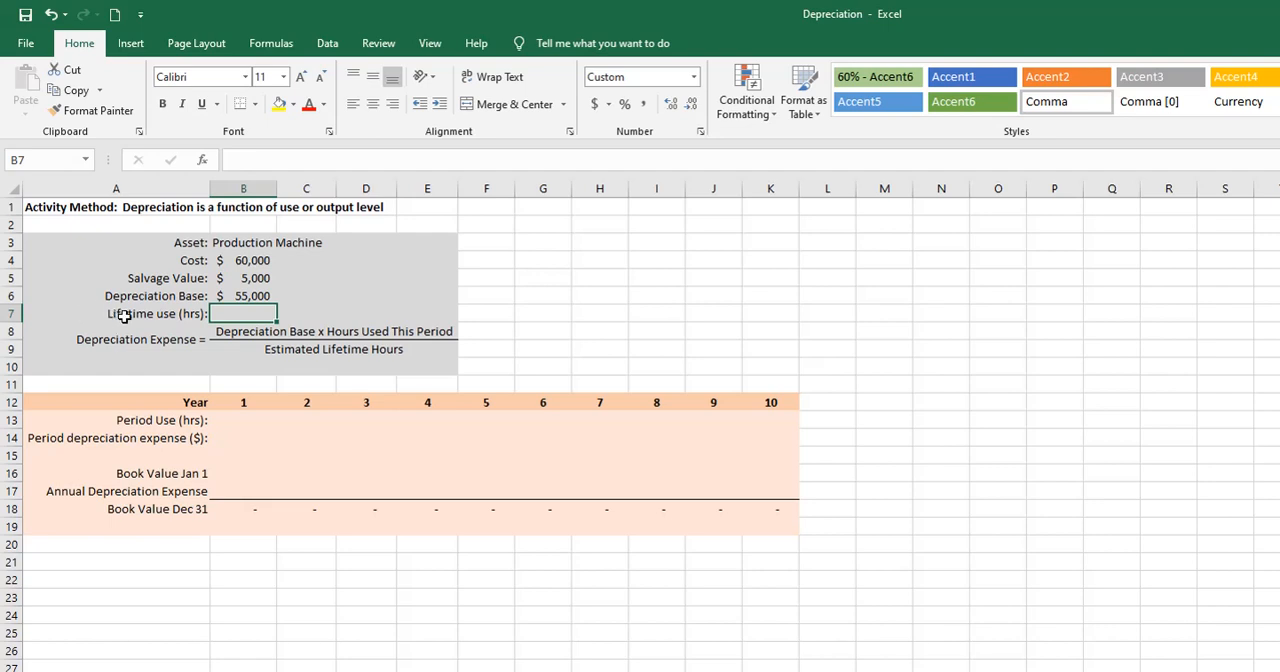
pyautogui.write('15,0')
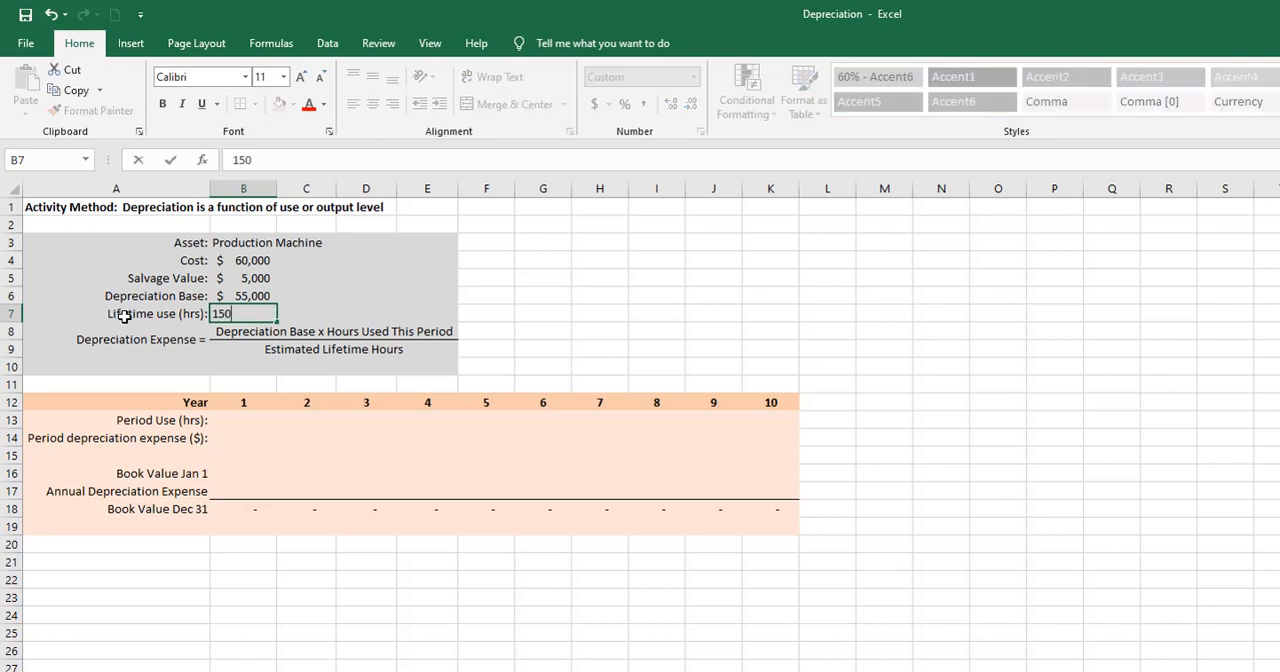
pyautogui.write('00')
pyautogui.press('Return')
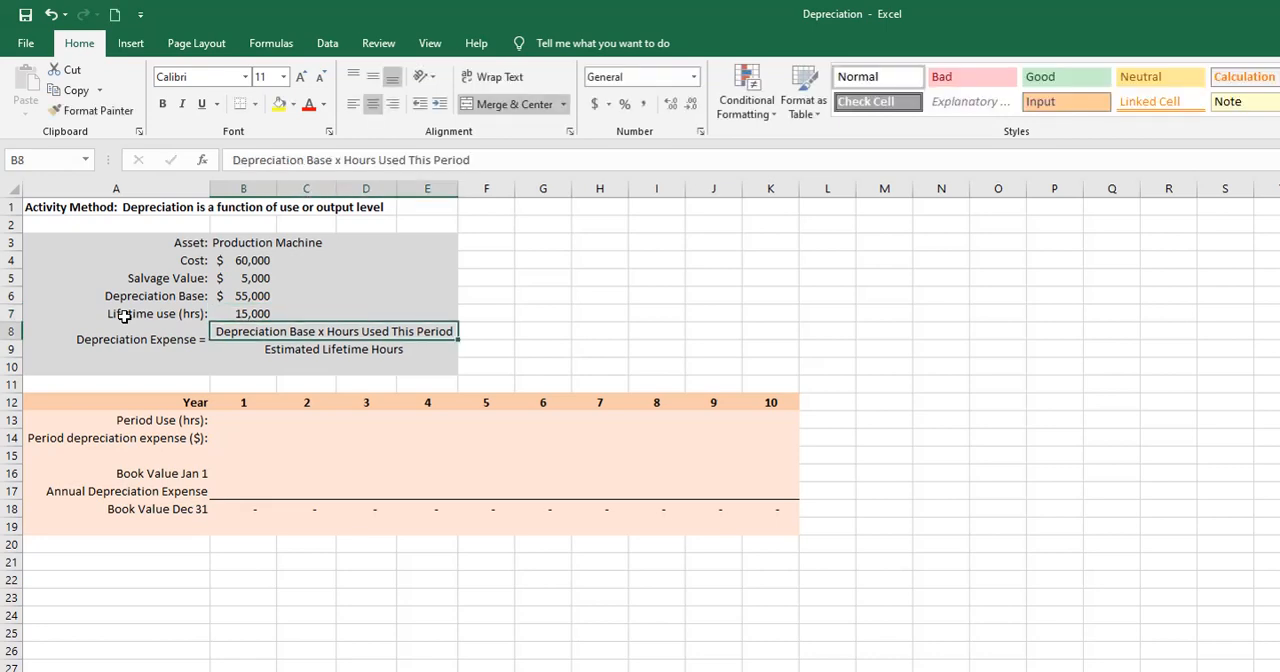
# - Copy the yearly usage hours from B28:K28 and paste them as values only into the Period Use row, B13:K13
pyautogui.moveTo(243, 671); pyautogui.dragTo(770, 671)
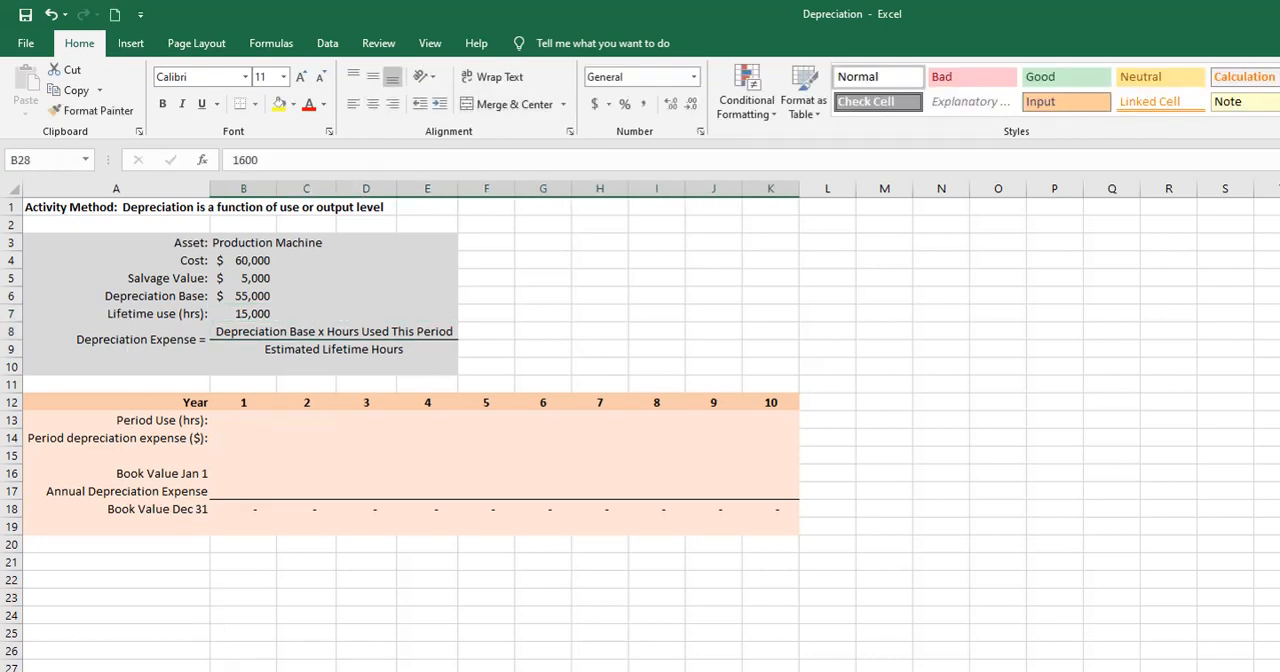
pyautogui.hotkey('ctrl', 'c')
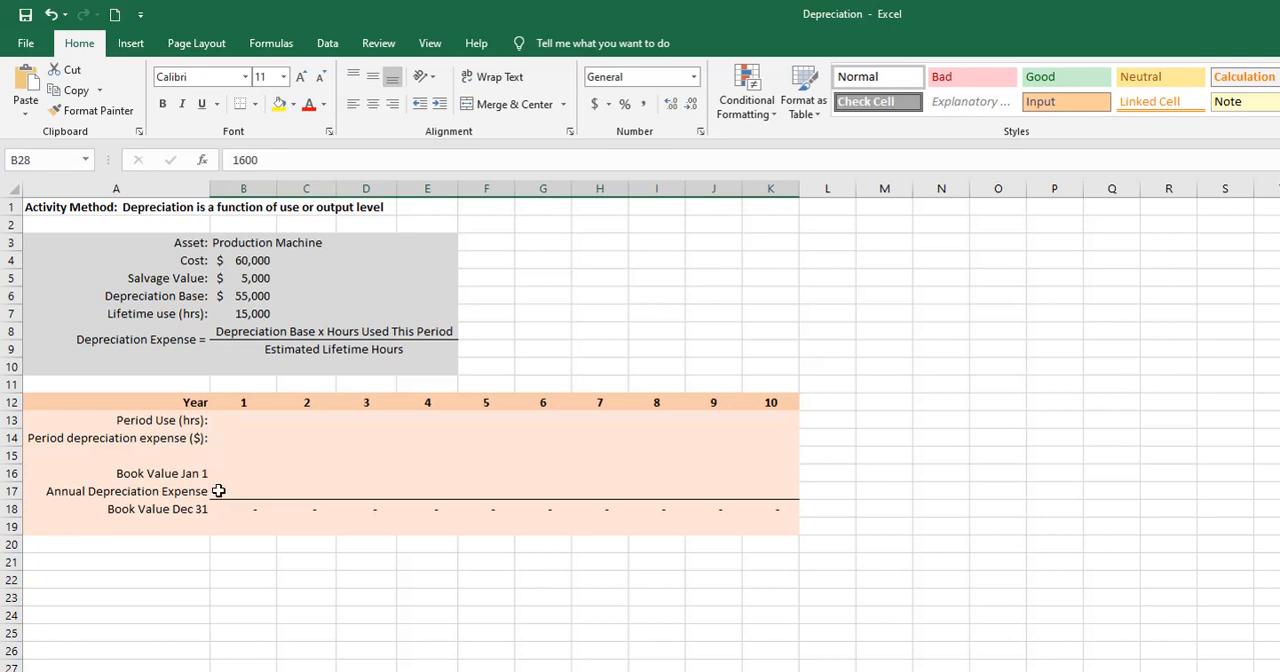
pyautogui.rightClick(236, 421)
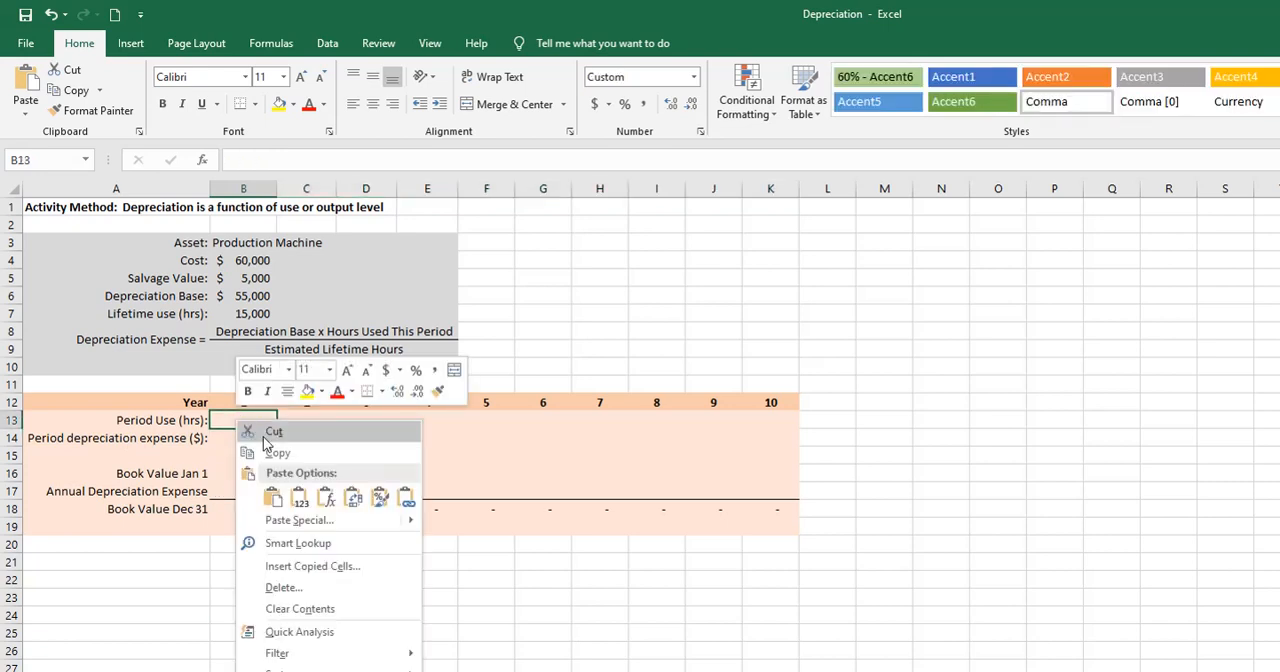
pyautogui.click(298, 497)
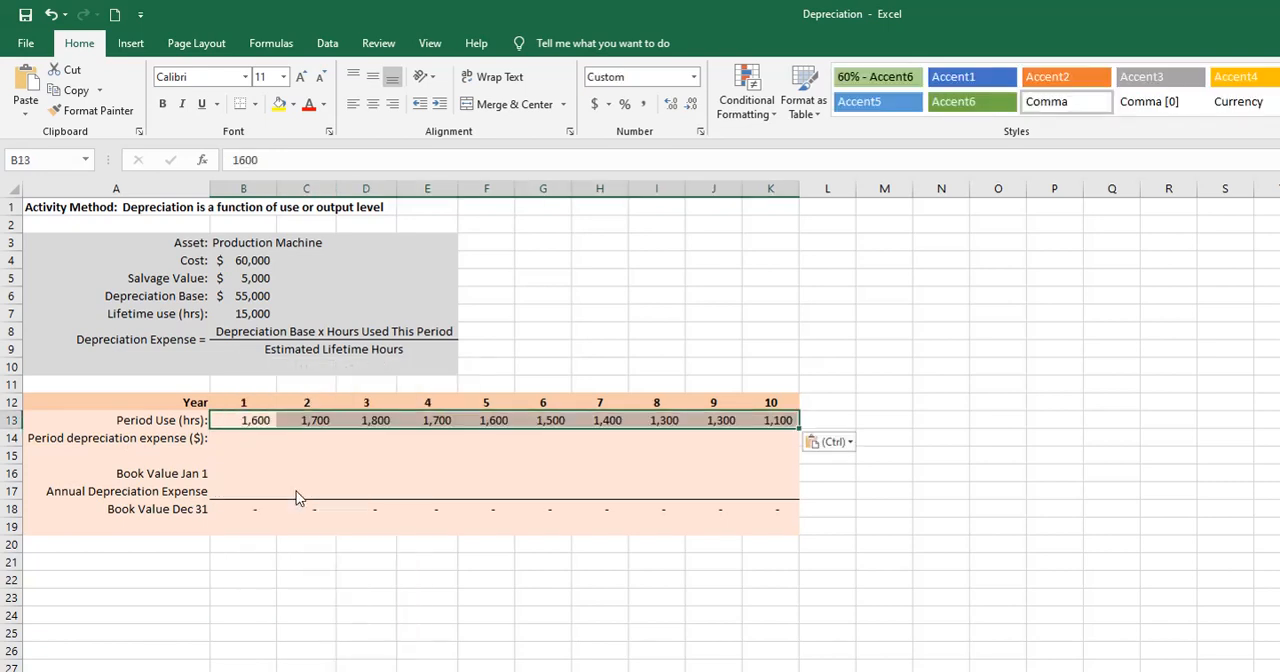
pyautogui.click(266, 445)
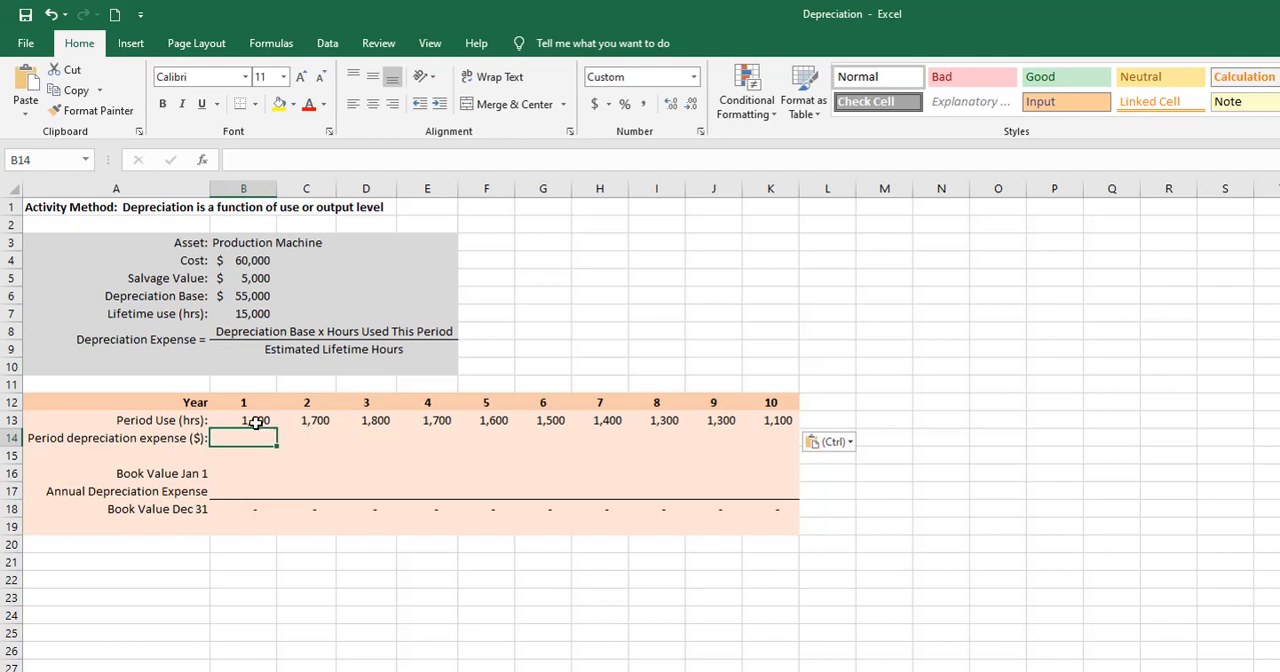
pyautogui.moveTo(257, 421); pyautogui.dragTo(776, 420)
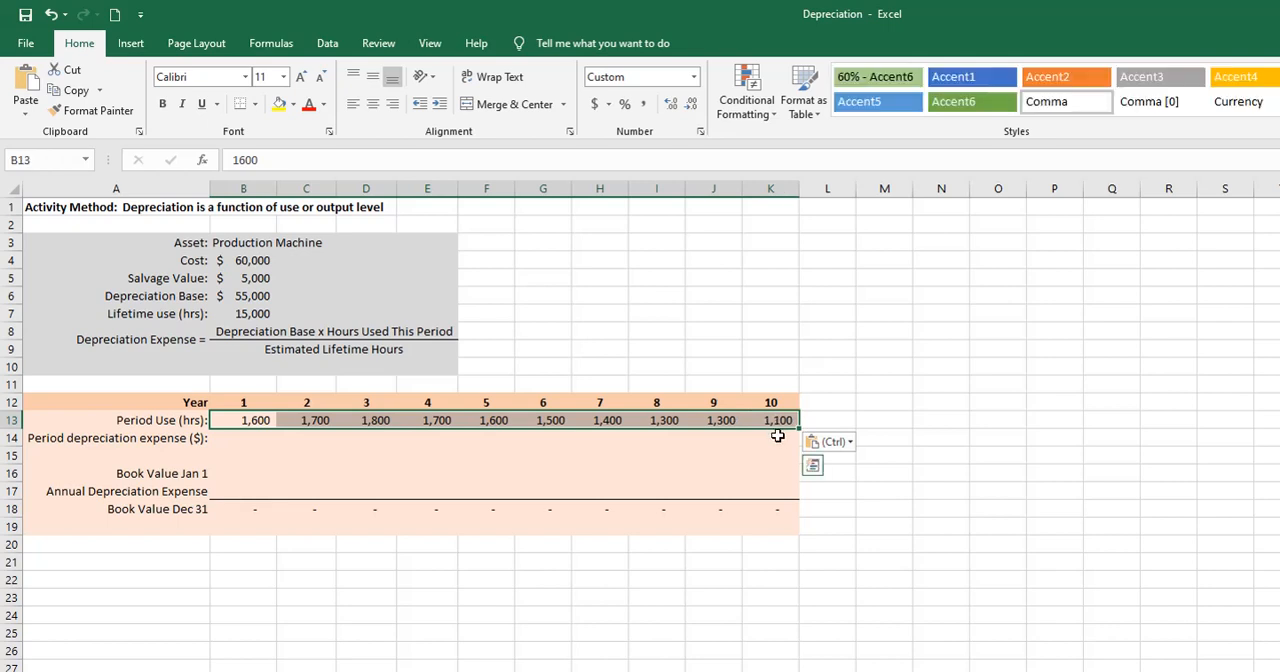
pyautogui.click(777, 435)
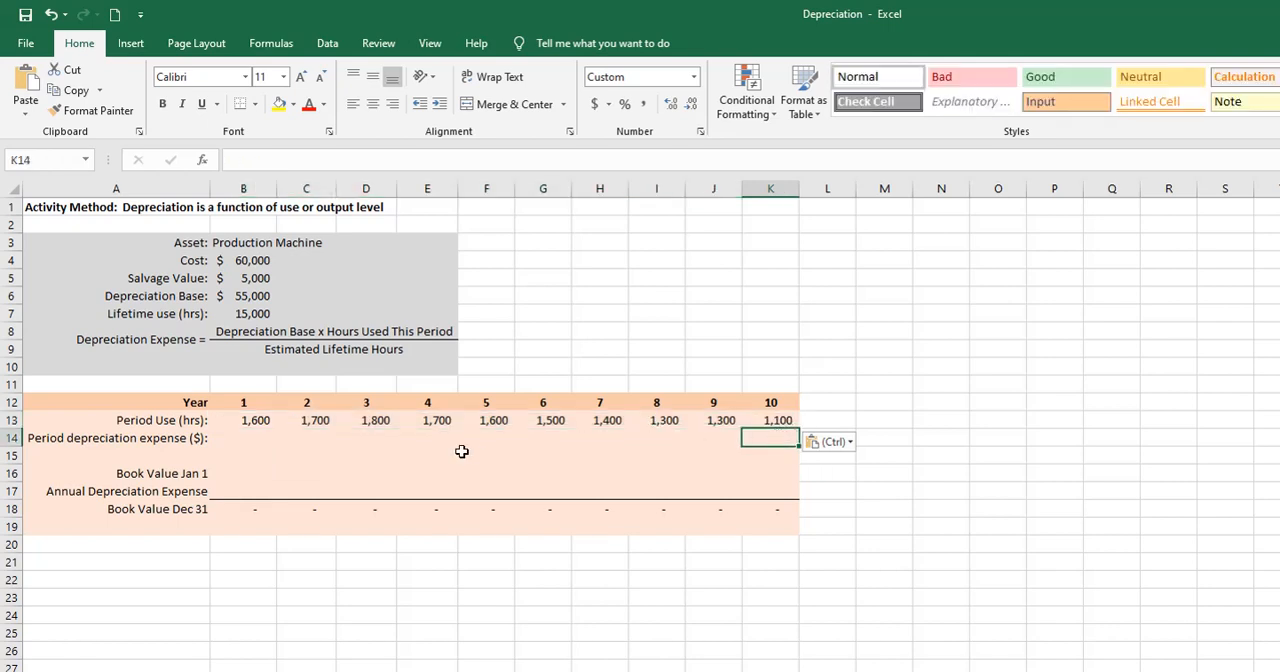
# - Calculate the year 1 period depreciation expense in B14 as =$B$6*B13/$B$7 and fill the formula across through year 10 in K14
pyautogui.click(243, 438)
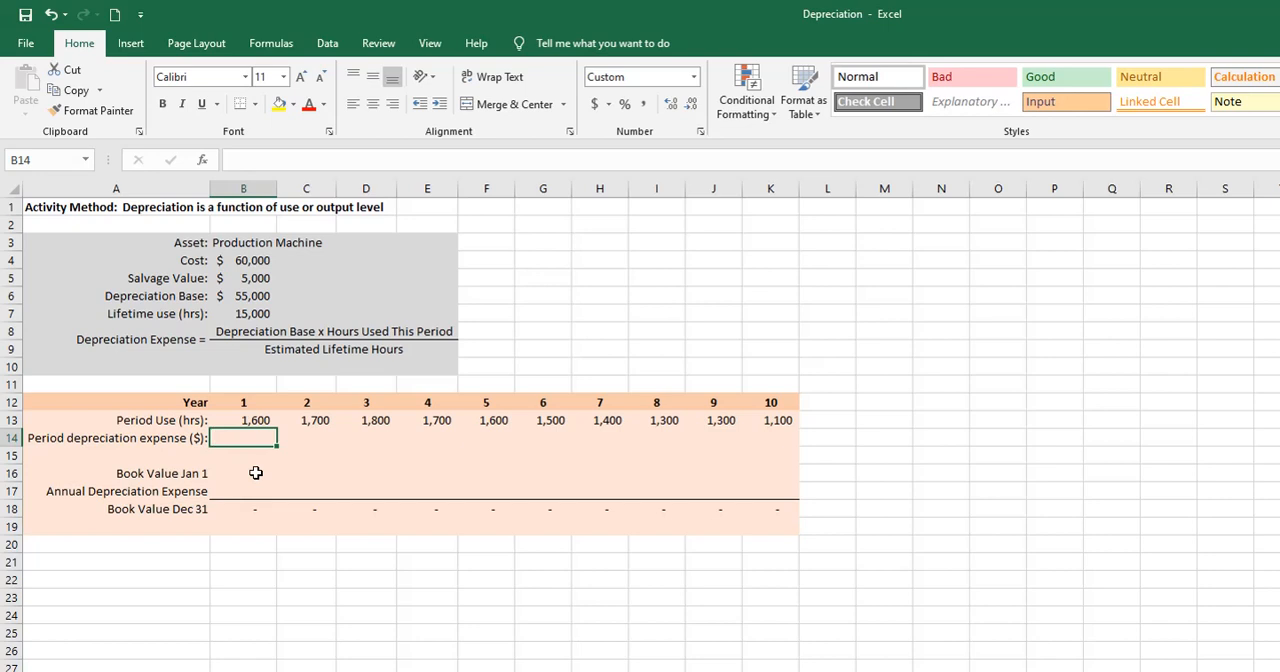
pyautogui.write('=')
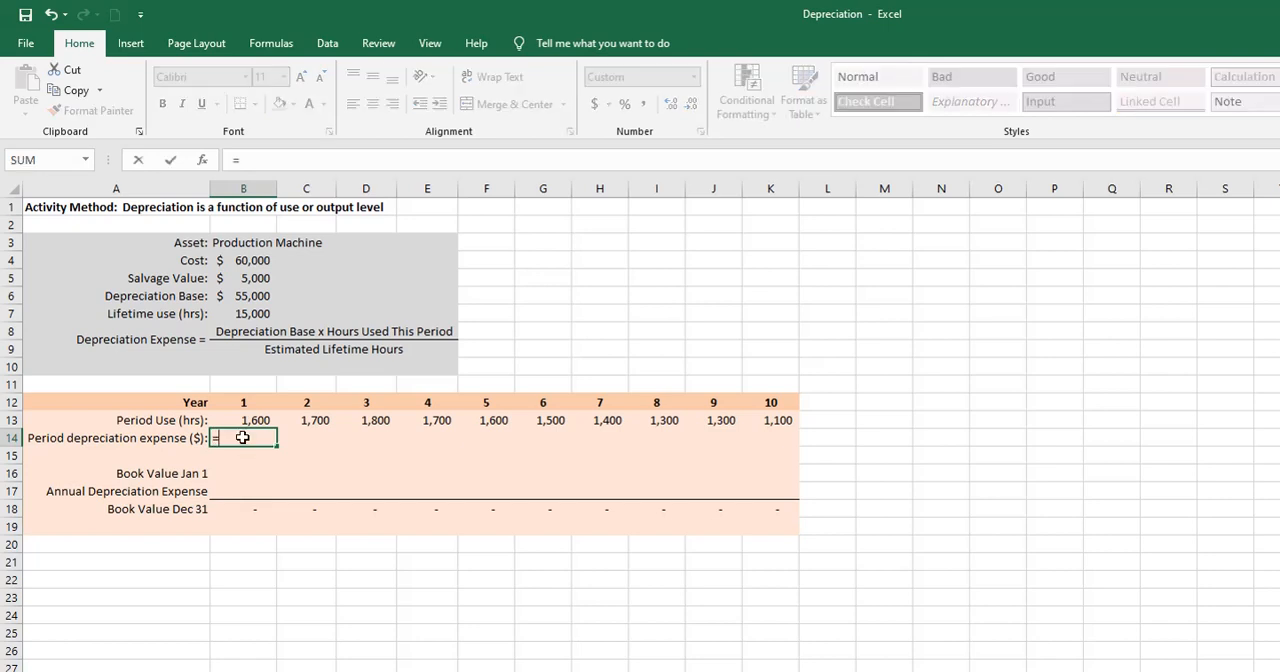
pyautogui.click(246, 297)
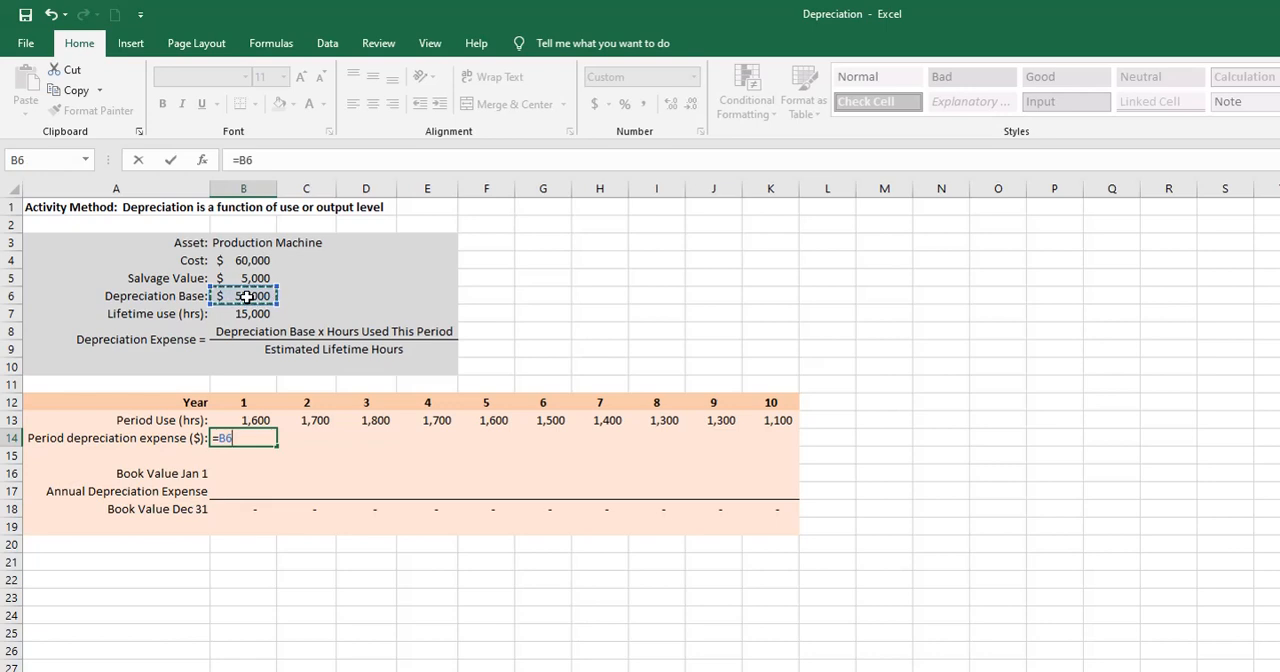
pyautogui.press('F4')
pyautogui.write('*')
pyautogui.click(257, 419)
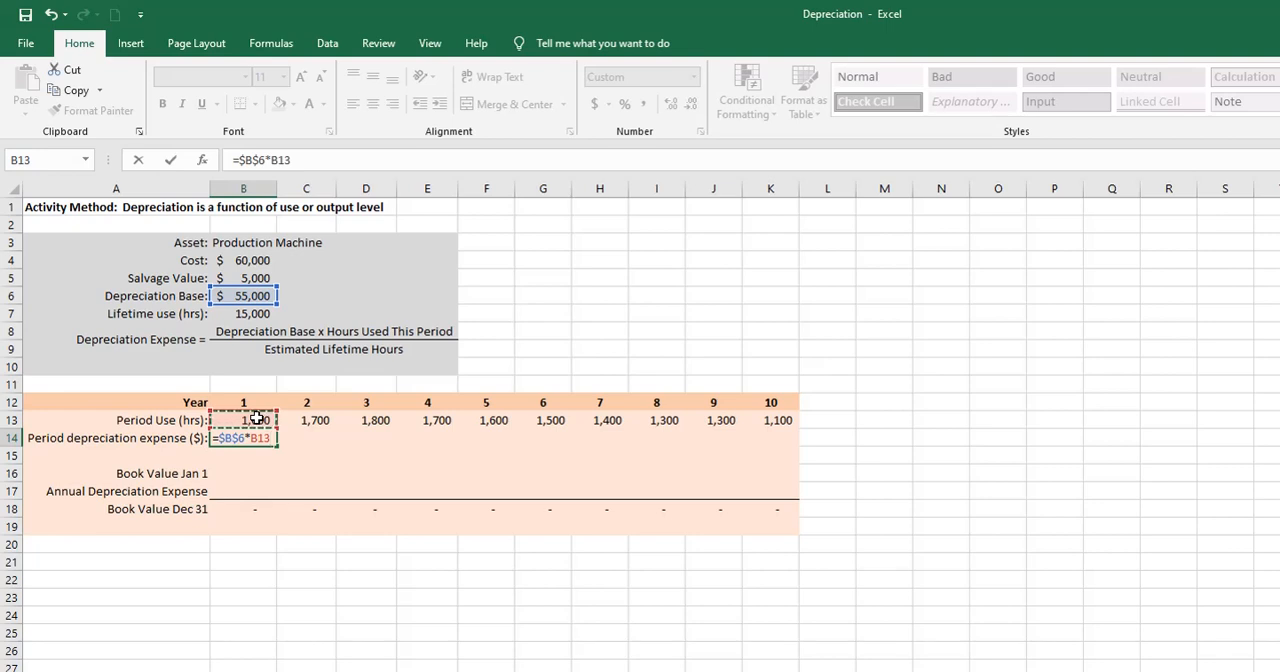
pyautogui.write('/')
pyautogui.click(257, 315)
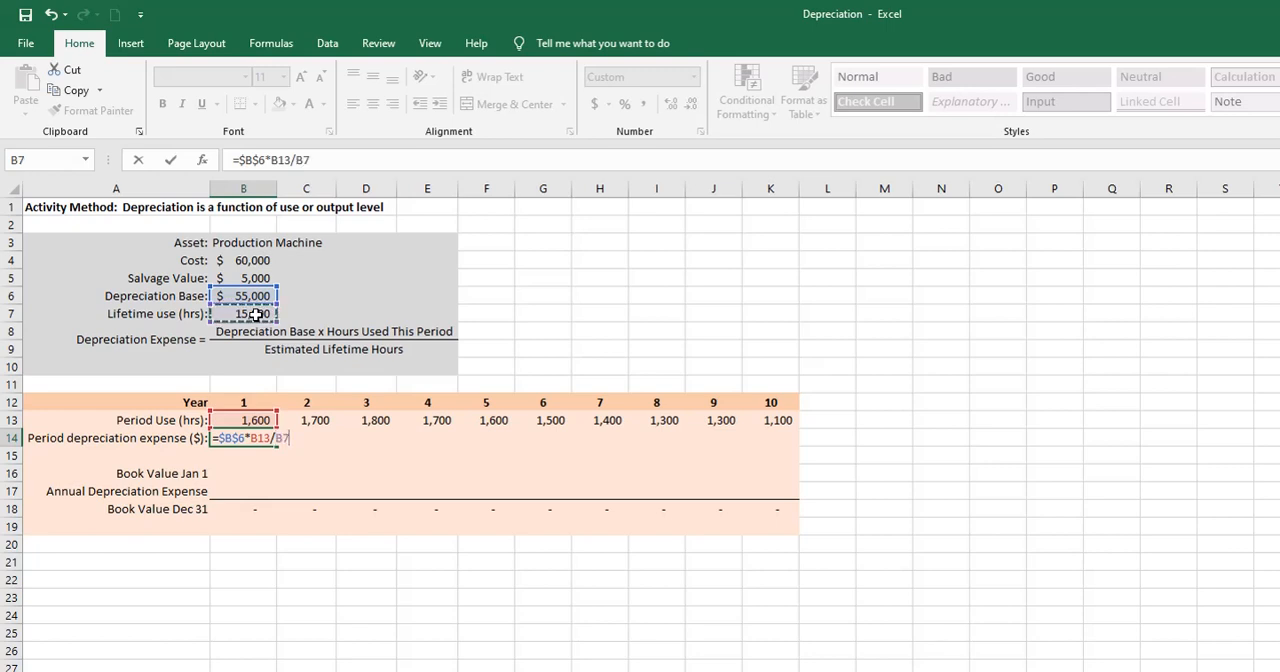
pyautogui.press('Return')
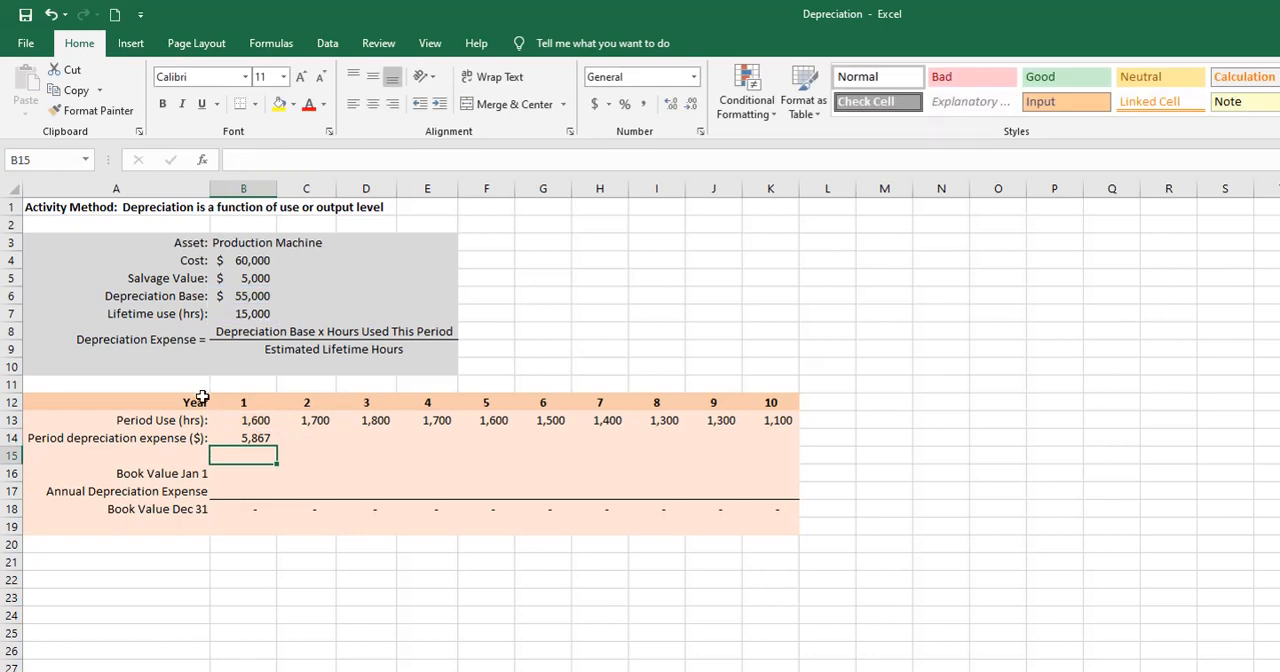
pyautogui.click(245, 438)
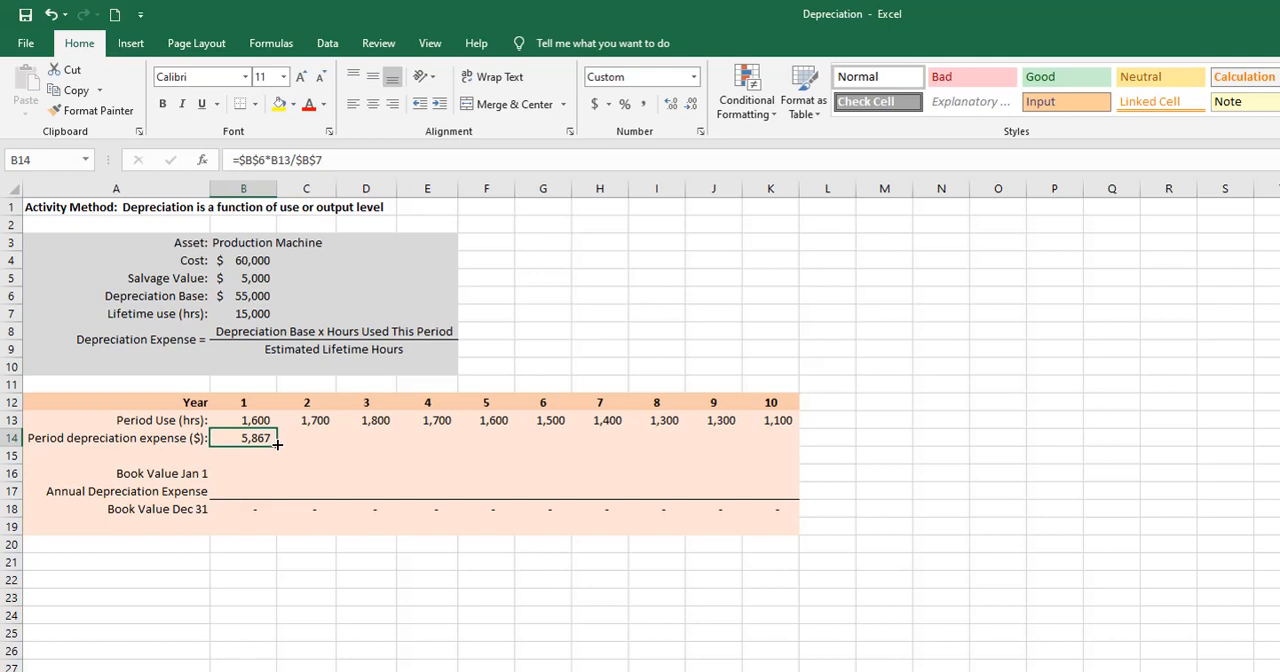
pyautogui.moveTo(277, 444); pyautogui.dragTo(248, 438)
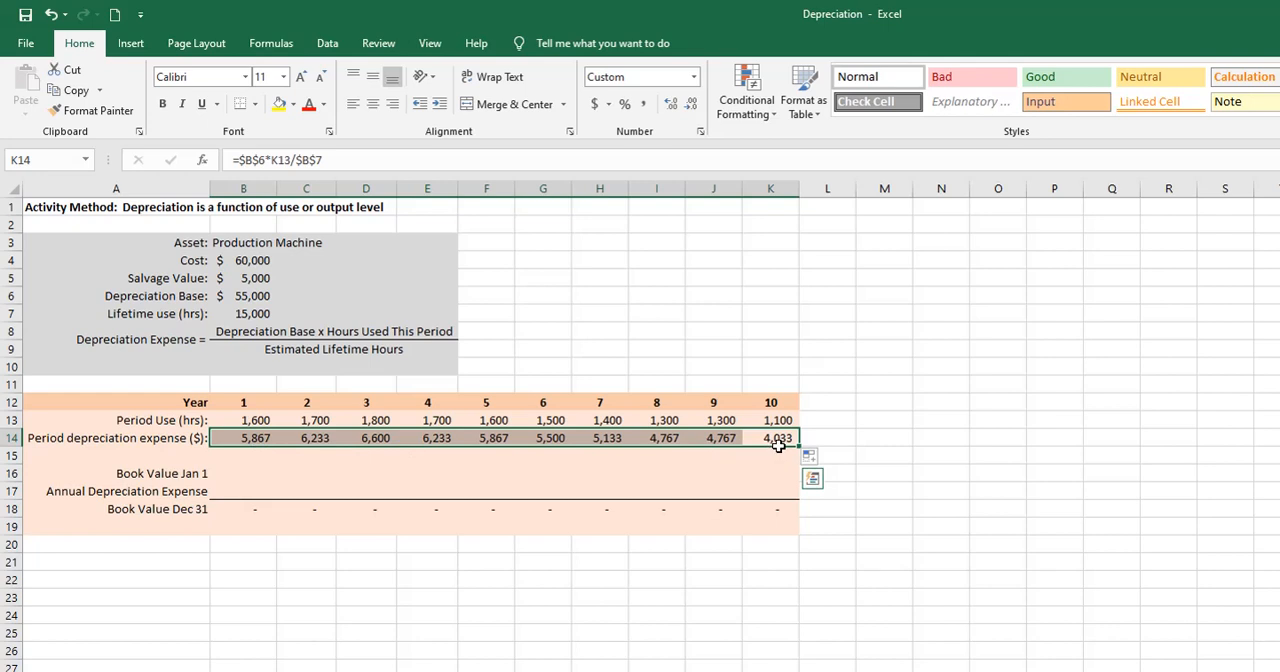
# - For year 1, link the January 1 book value in B16 to the cost in B4 and the annual depreciation expense in B17 to B14
pyautogui.click(236, 473)
pyautogui.write('=')
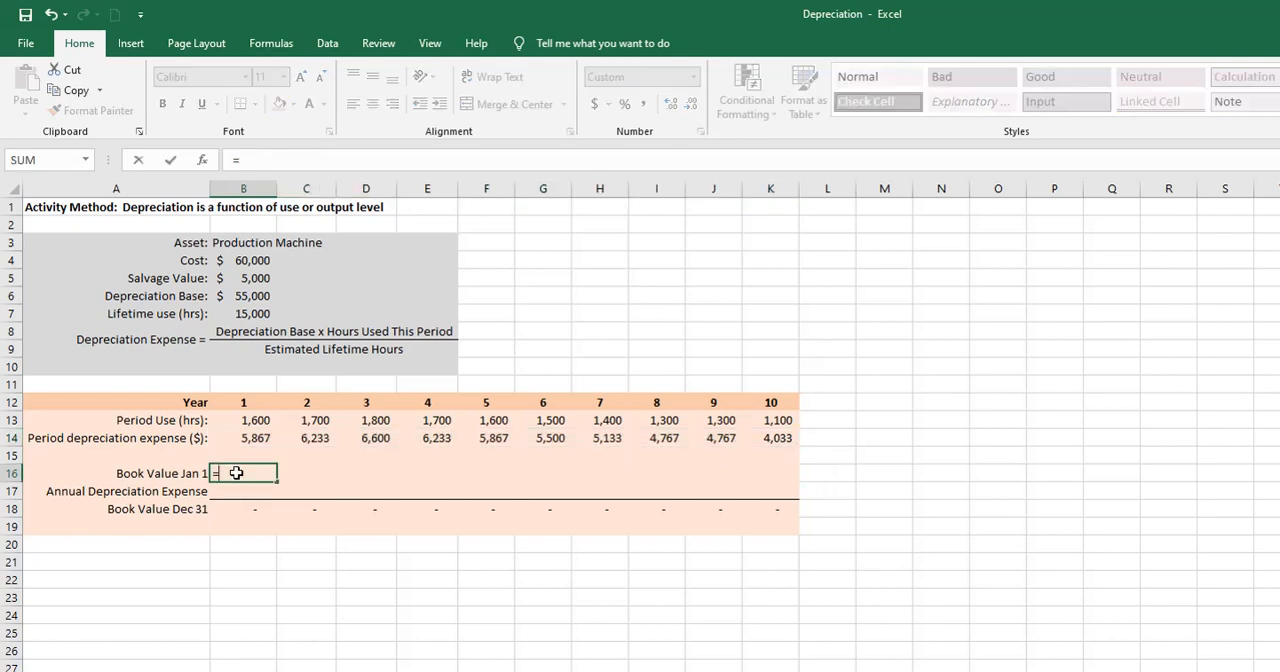
pyautogui.click(245, 259)
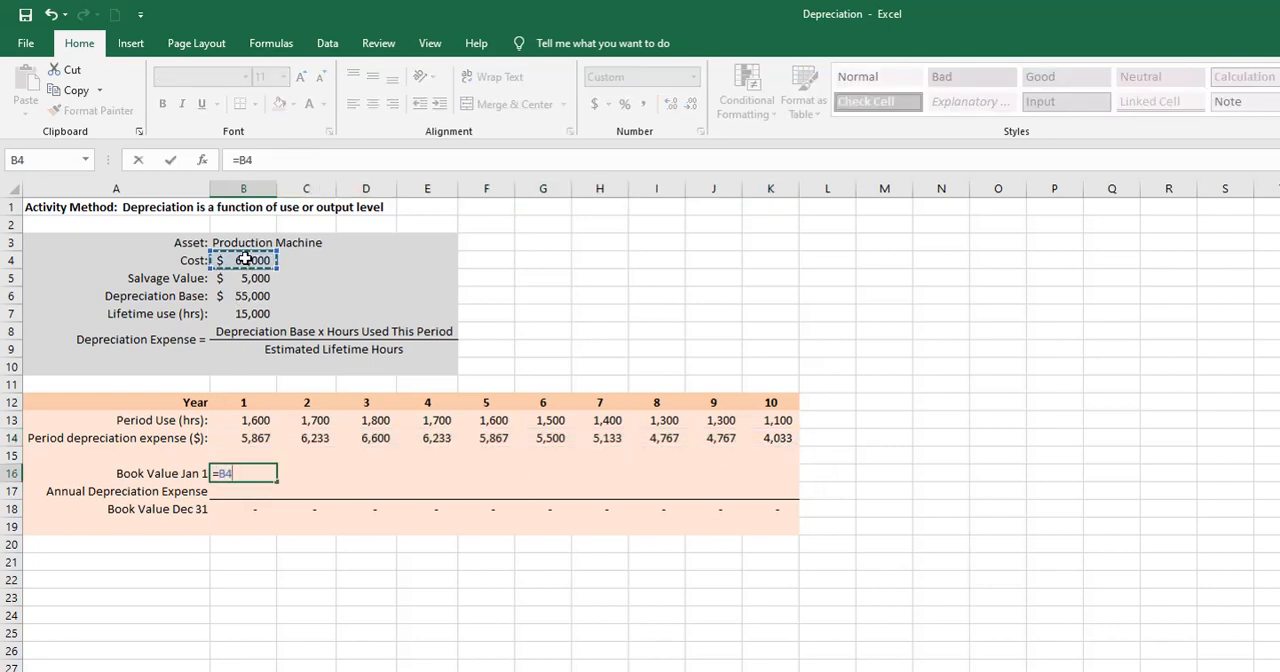
pyautogui.press('Return')
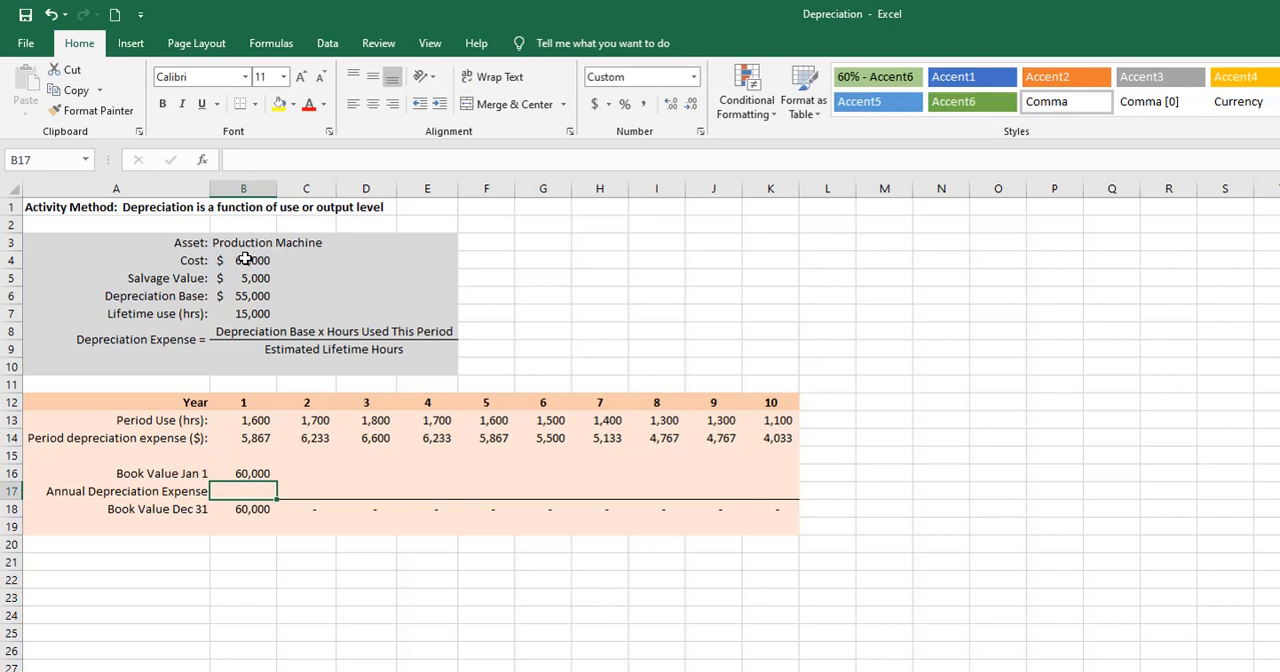
pyautogui.write('=')
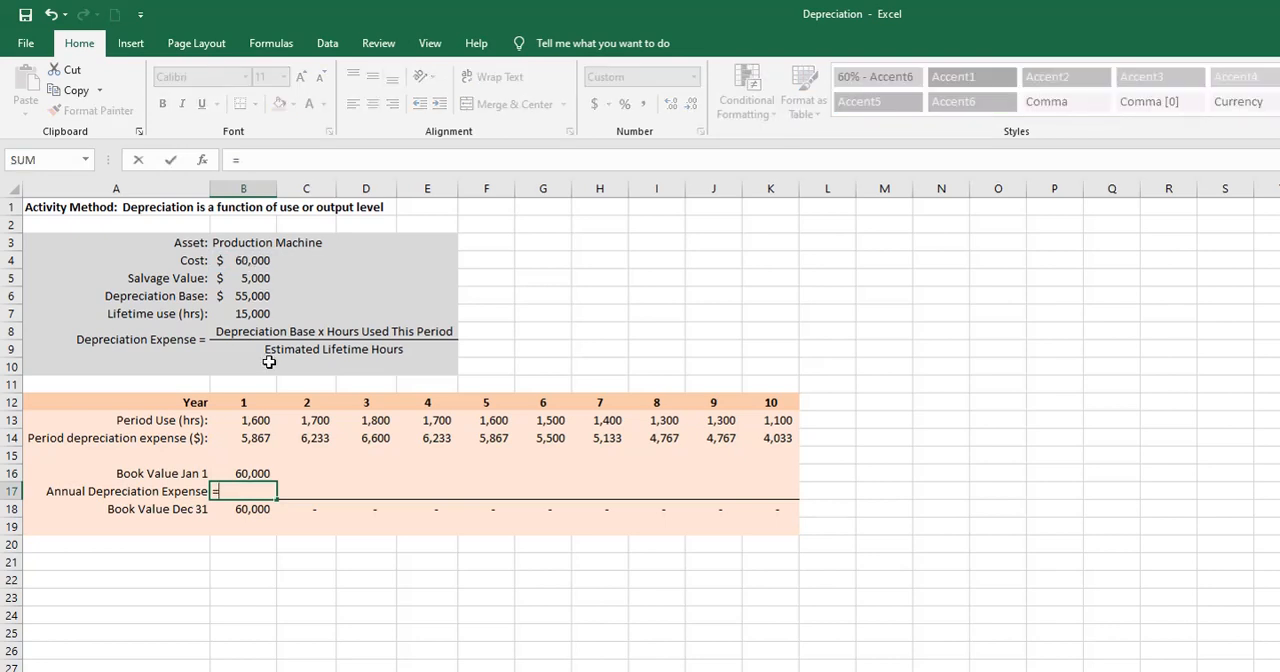
pyautogui.click(259, 437)
pyautogui.press('Return')
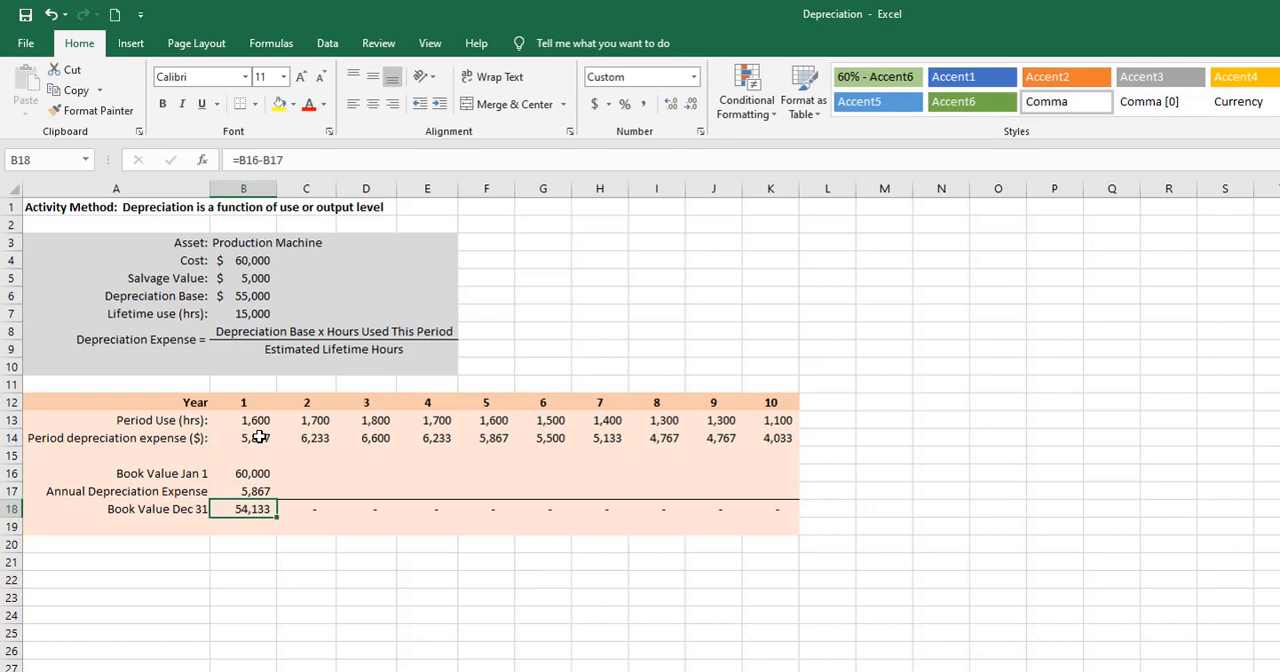
# - For year 2, set the opening book value in C16 to =B18 and the annual depreciation expense in C17 to =C14
pyautogui.click(301, 475)
pyautogui.write('=')
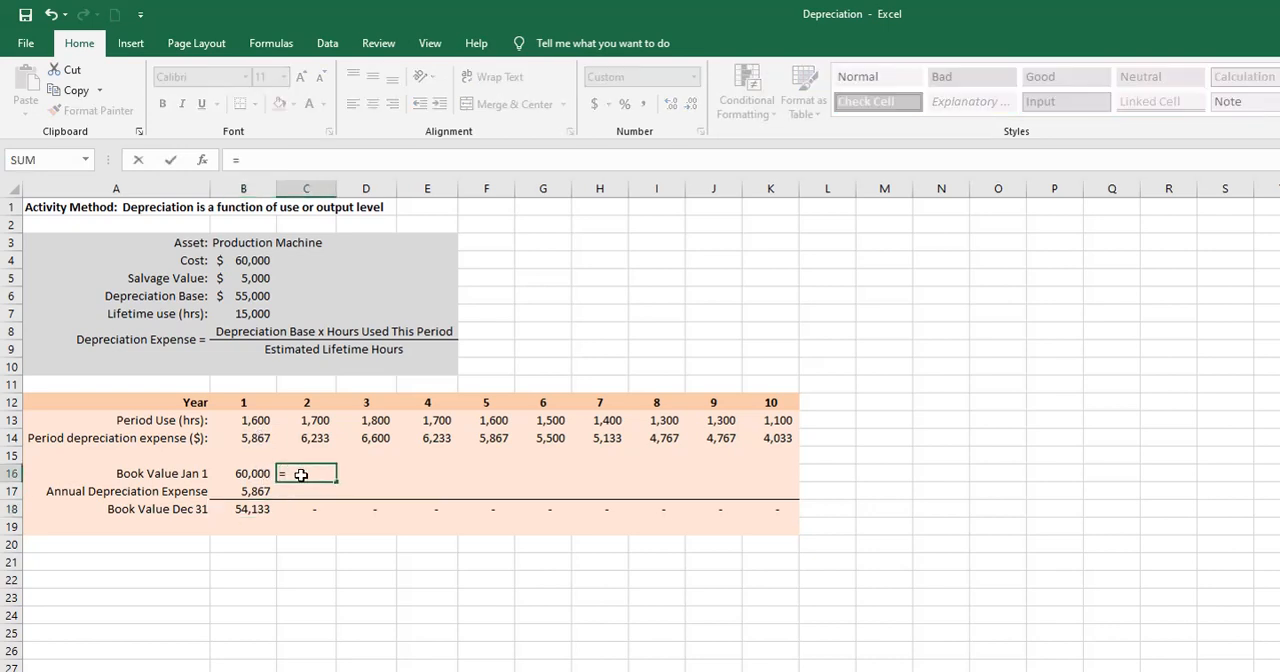
pyautogui.click(259, 510)
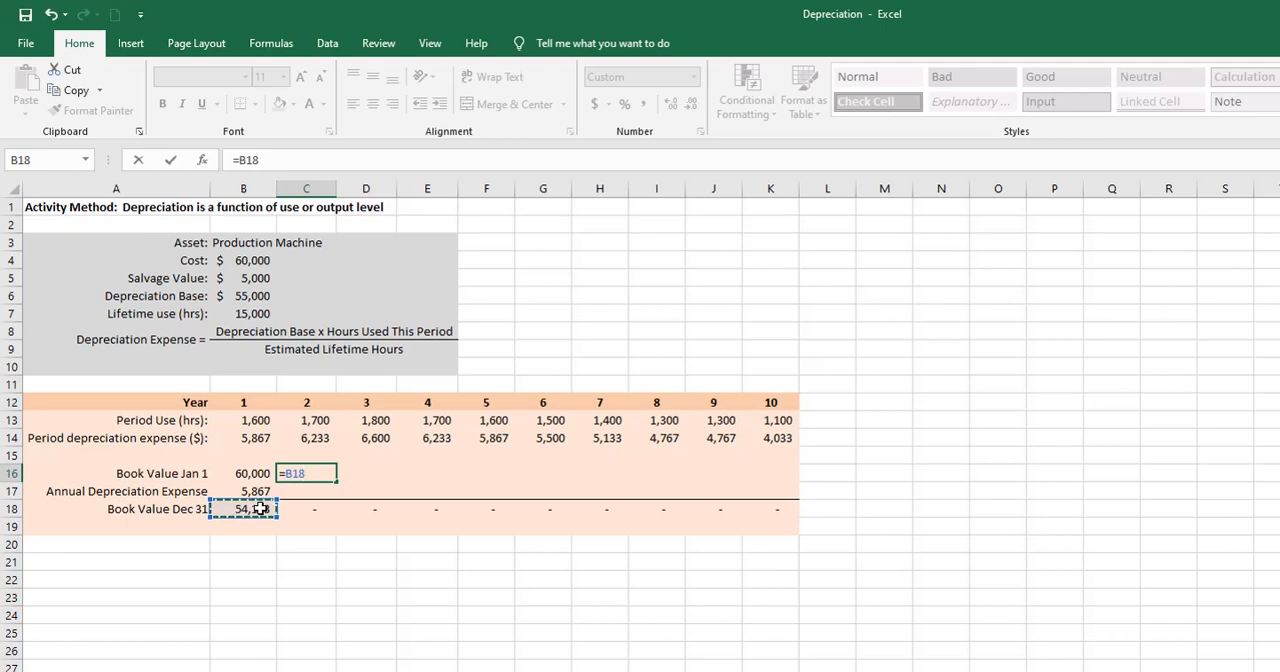
pyautogui.press('Return')
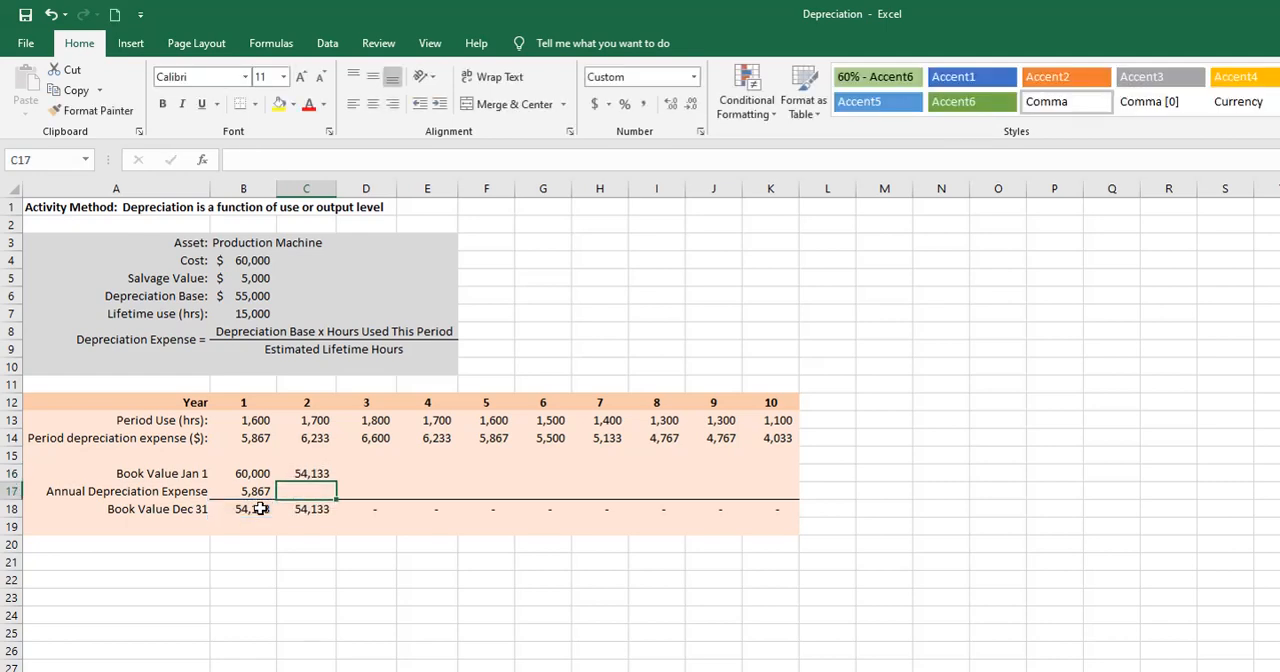
pyautogui.write('=')
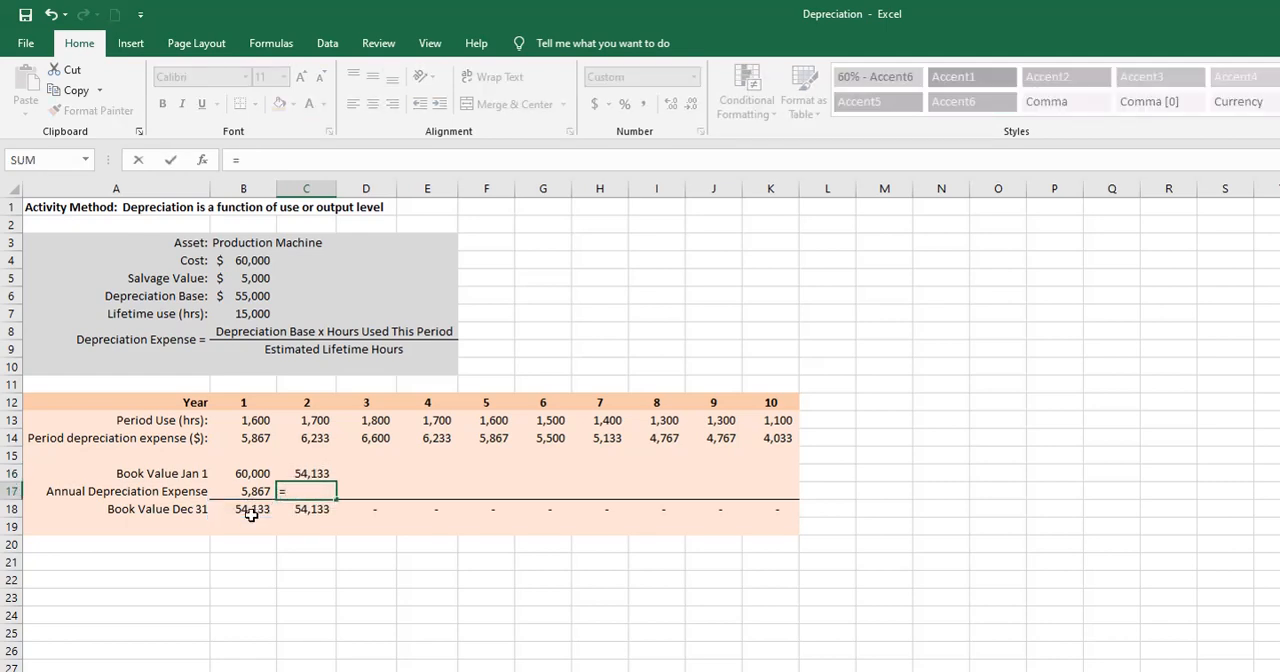
pyautogui.click(299, 440)
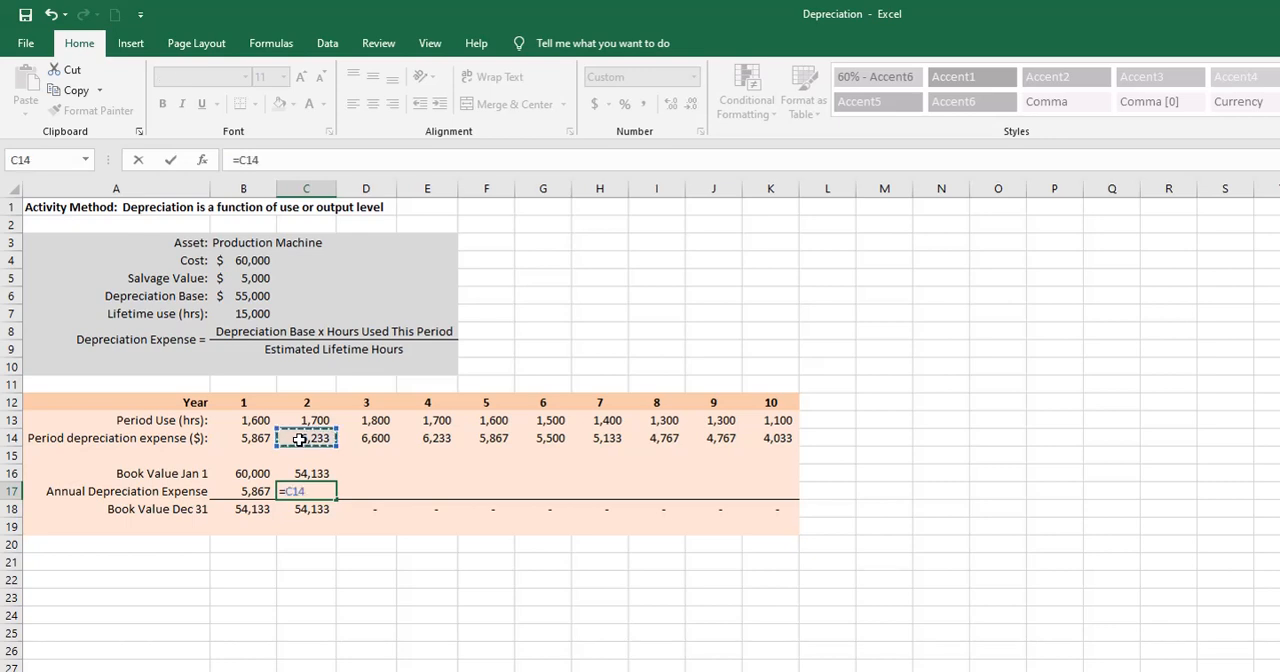
pyautogui.press('Return')
# - Fill the year 2 formulas in C16:C18 across the activity method schedule through year 10 in column K
pyautogui.moveTo(305, 474); pyautogui.dragTo(826, 510)
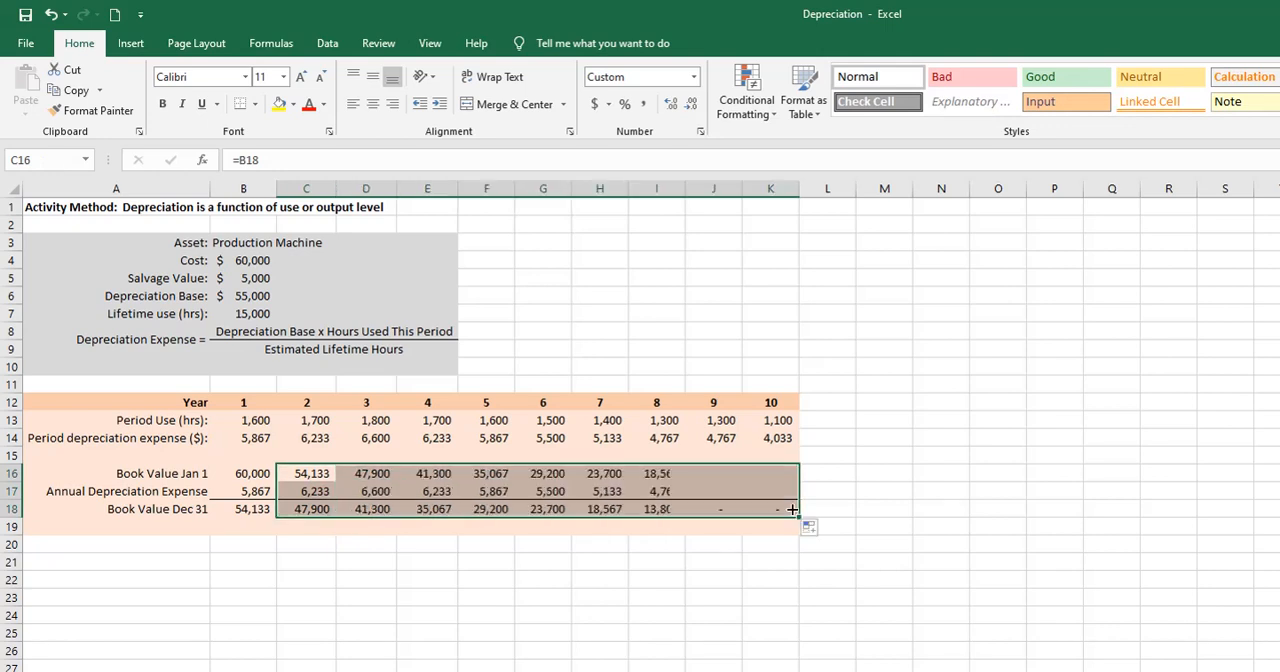
pyautogui.click(793, 522)
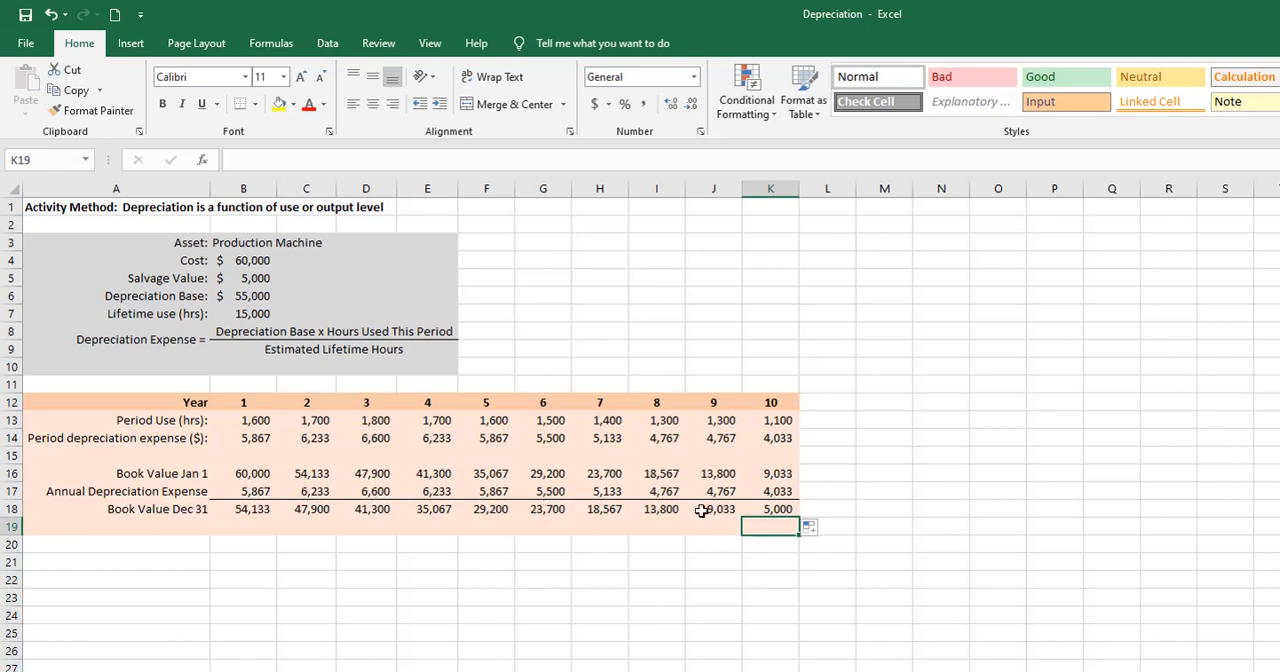
# - Compare the year 10 closing book value in K18 with the salvage value in B5, and review the period use hours in B13:K13
pyautogui.click(762, 512)
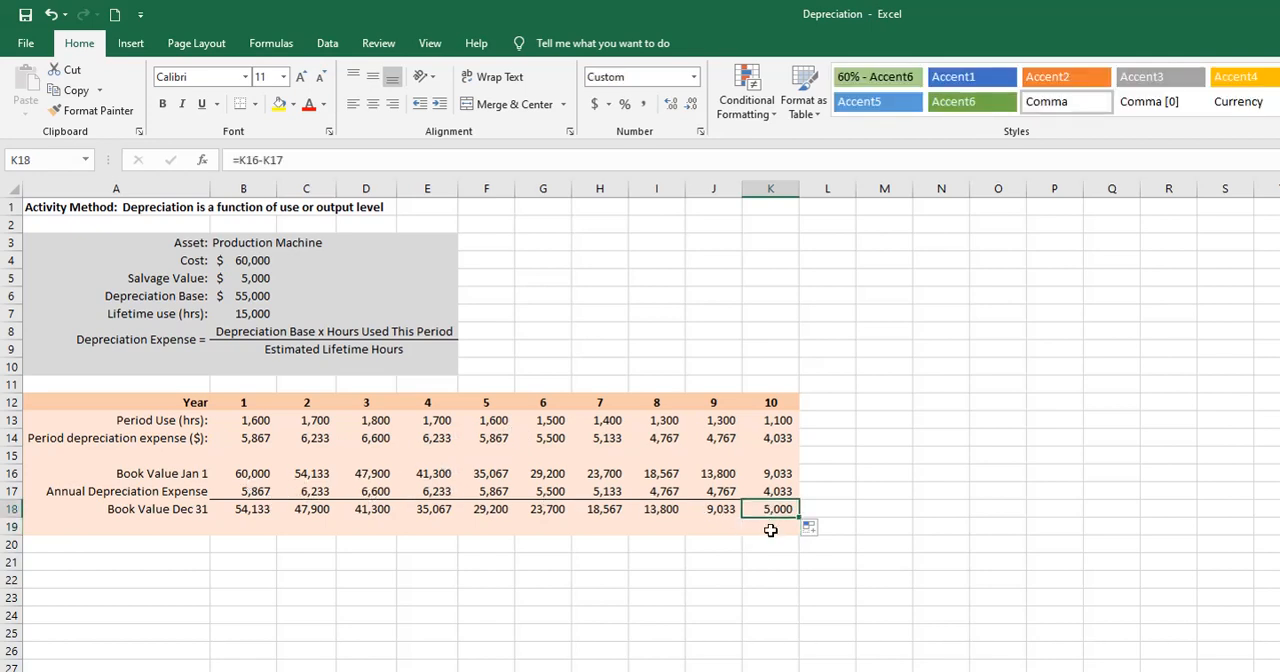
pyautogui.click(239, 279)
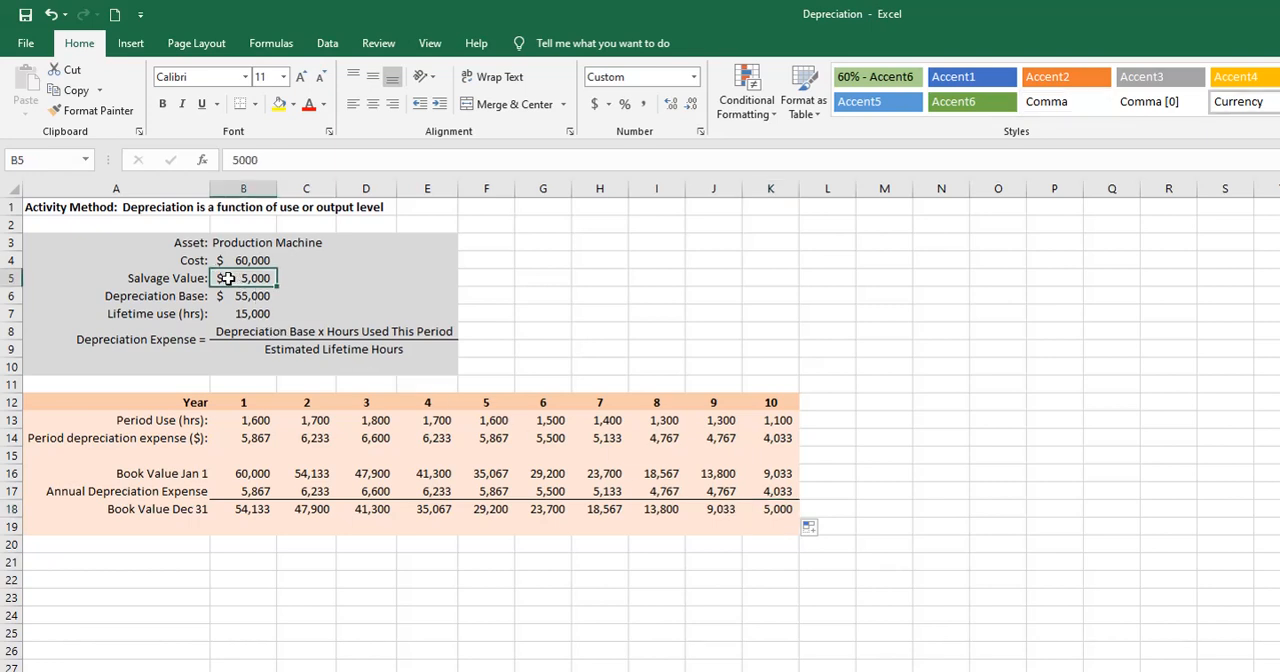
pyautogui.click(771, 566)
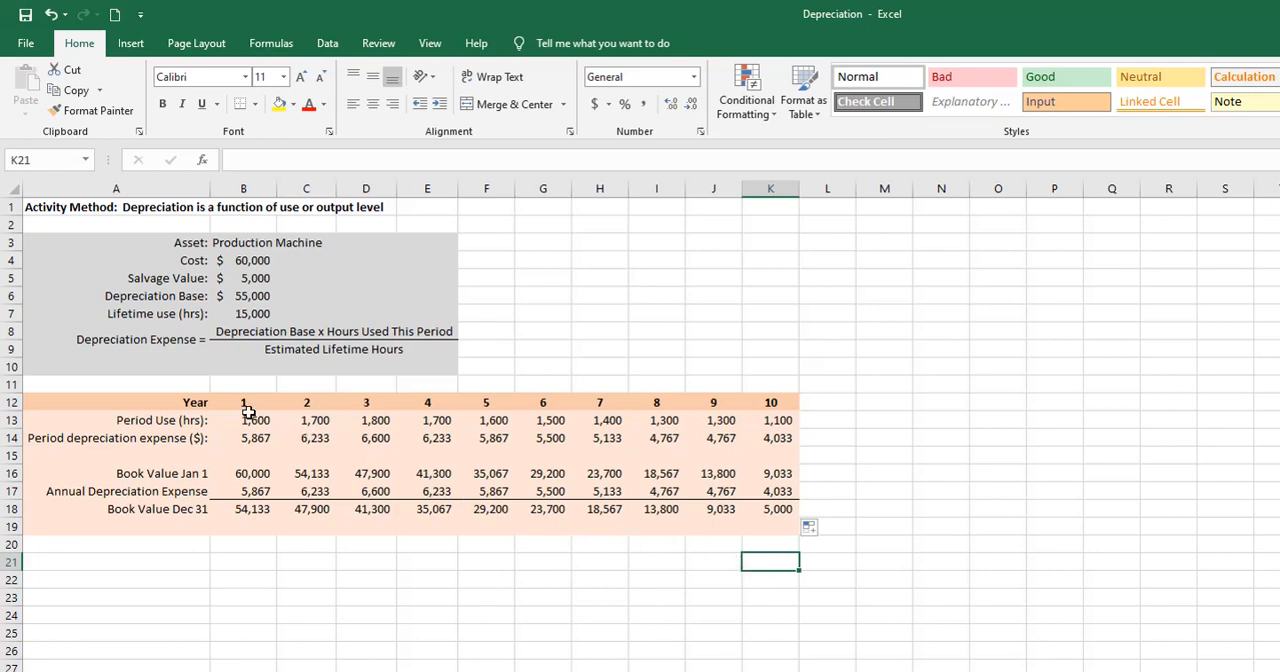
pyautogui.moveTo(249, 418); pyautogui.dragTo(755, 421)
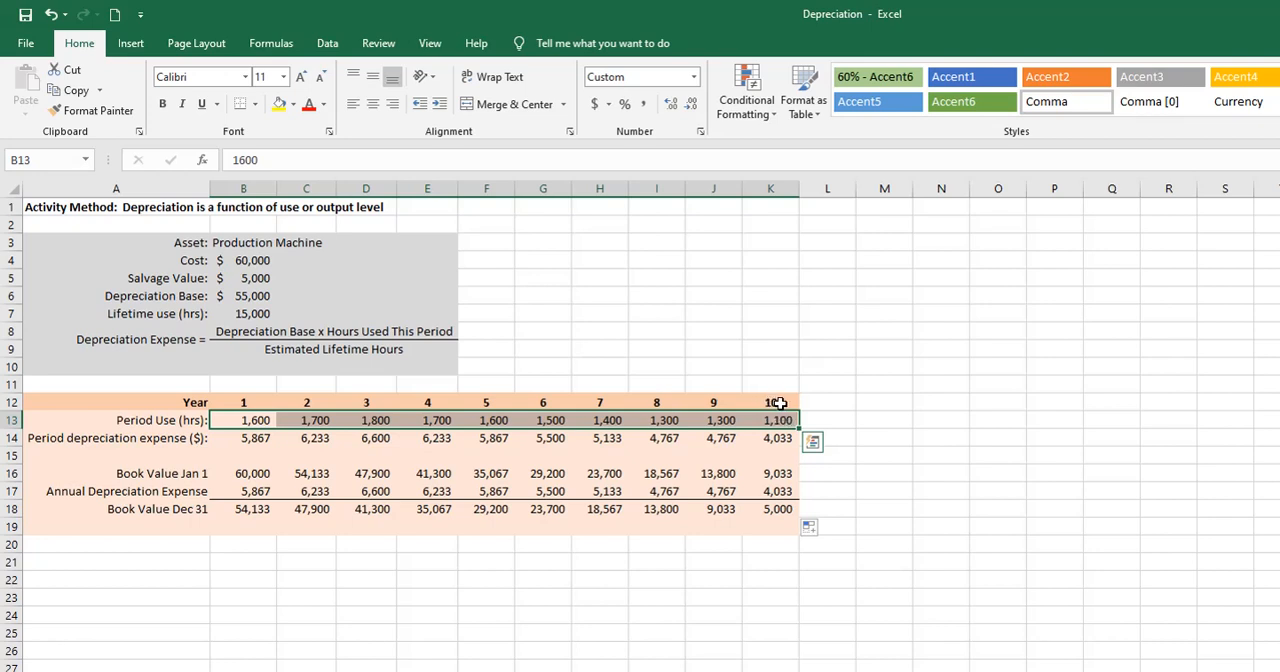
# - On the sum-of-the-year's-digits sheet, enter 10 and 9 in B12:C12, extend the countdown to K12, and check the sum formula in L12
pyautogui.click(781, 560)
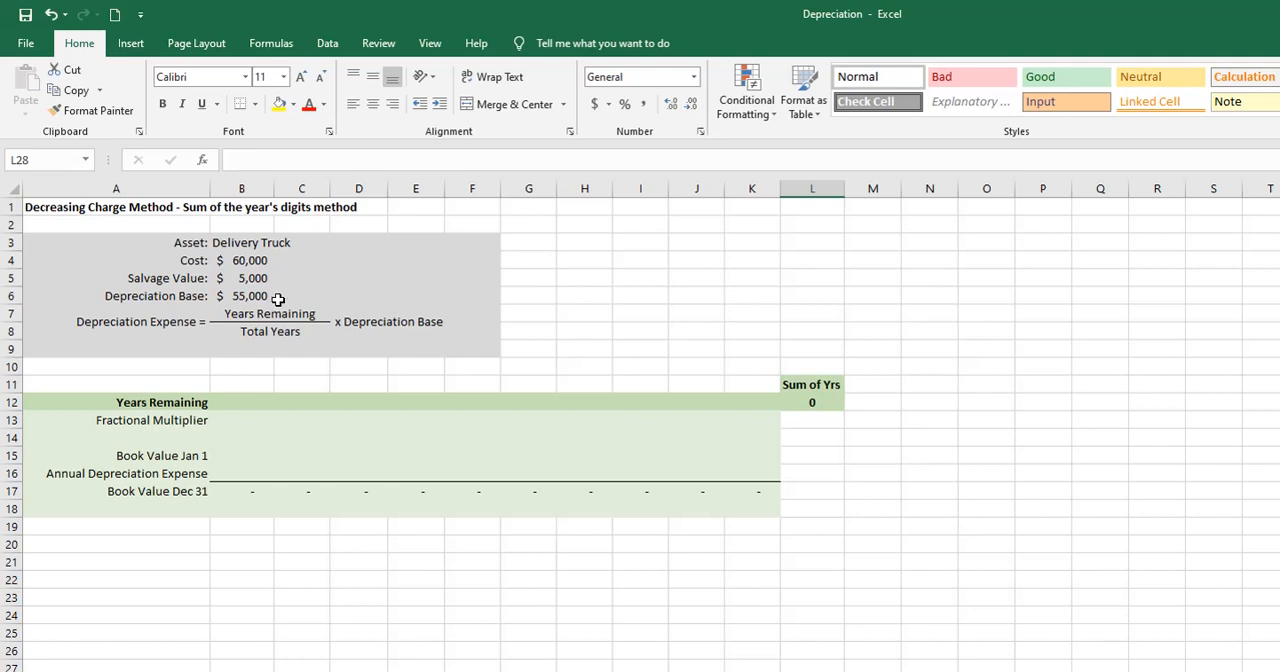
pyautogui.click(249, 400)
pyautogui.write('10')
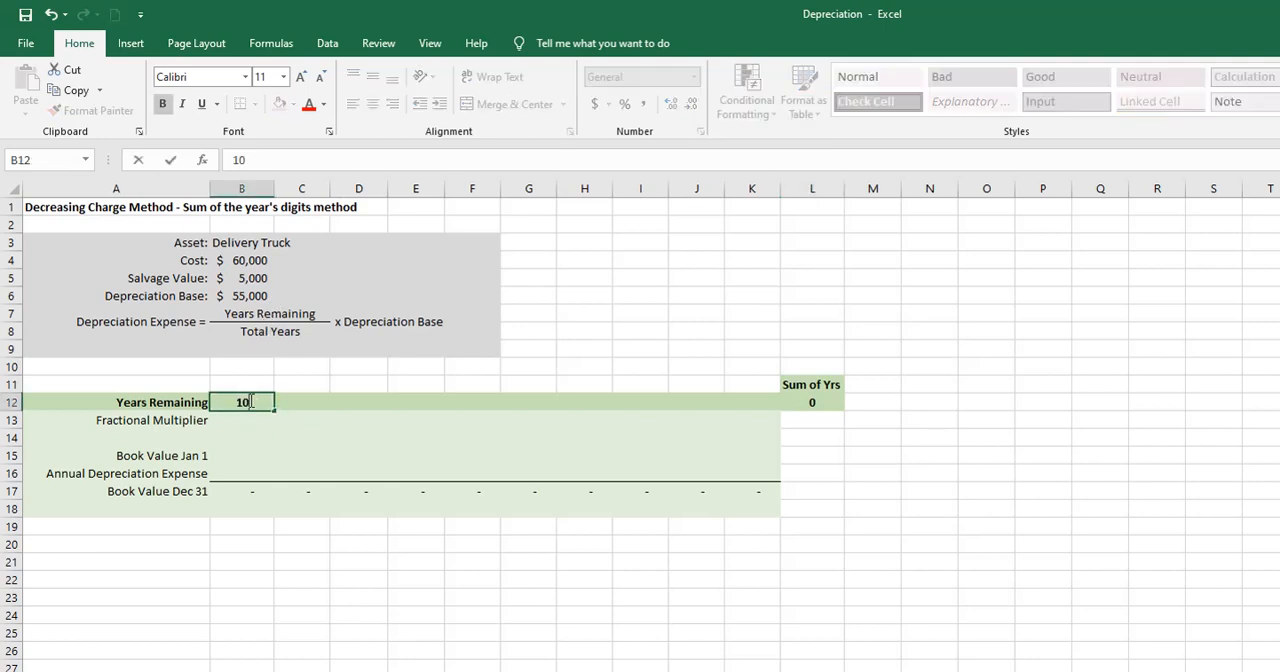
pyautogui.press('Tab')
pyautogui.write('9')
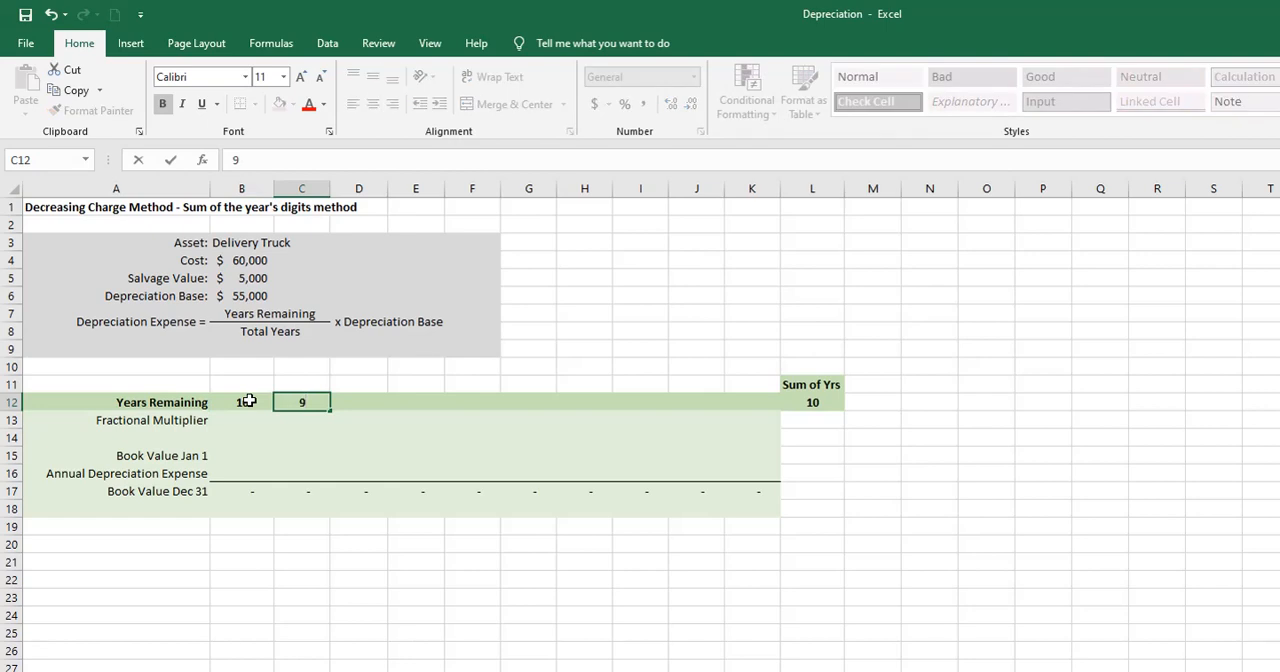
pyautogui.press('Tab')
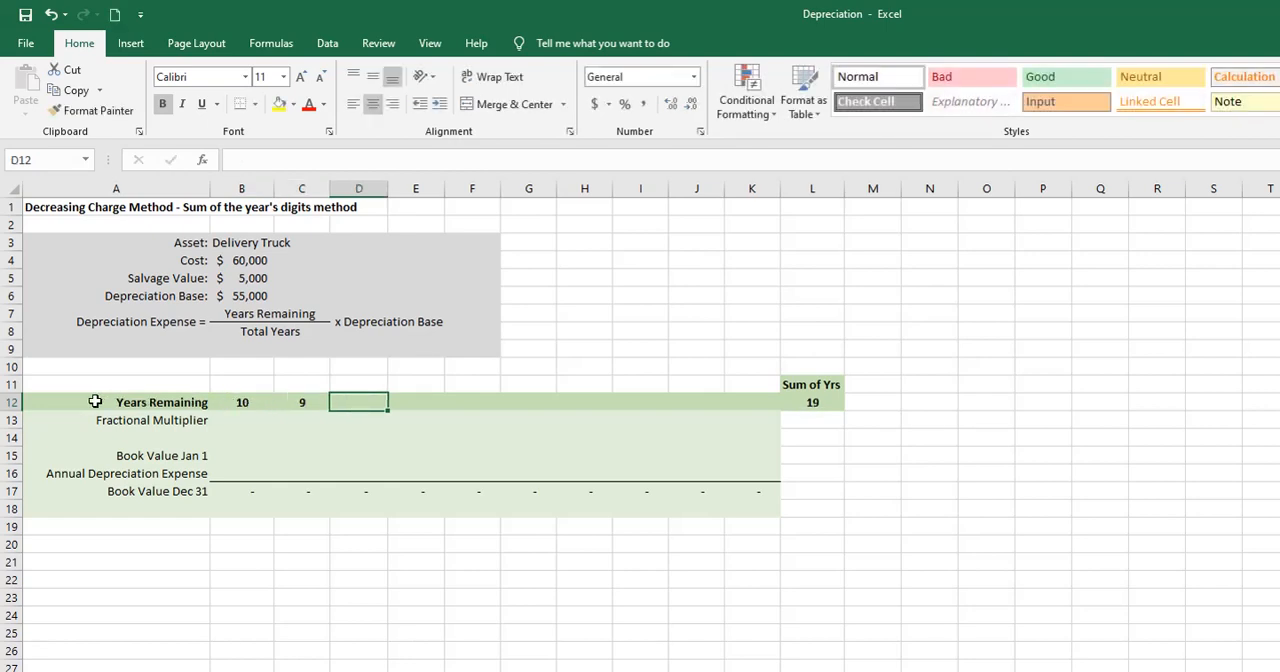
pyautogui.moveTo(232, 402); pyautogui.dragTo(764, 405)
pyautogui.click(808, 434)
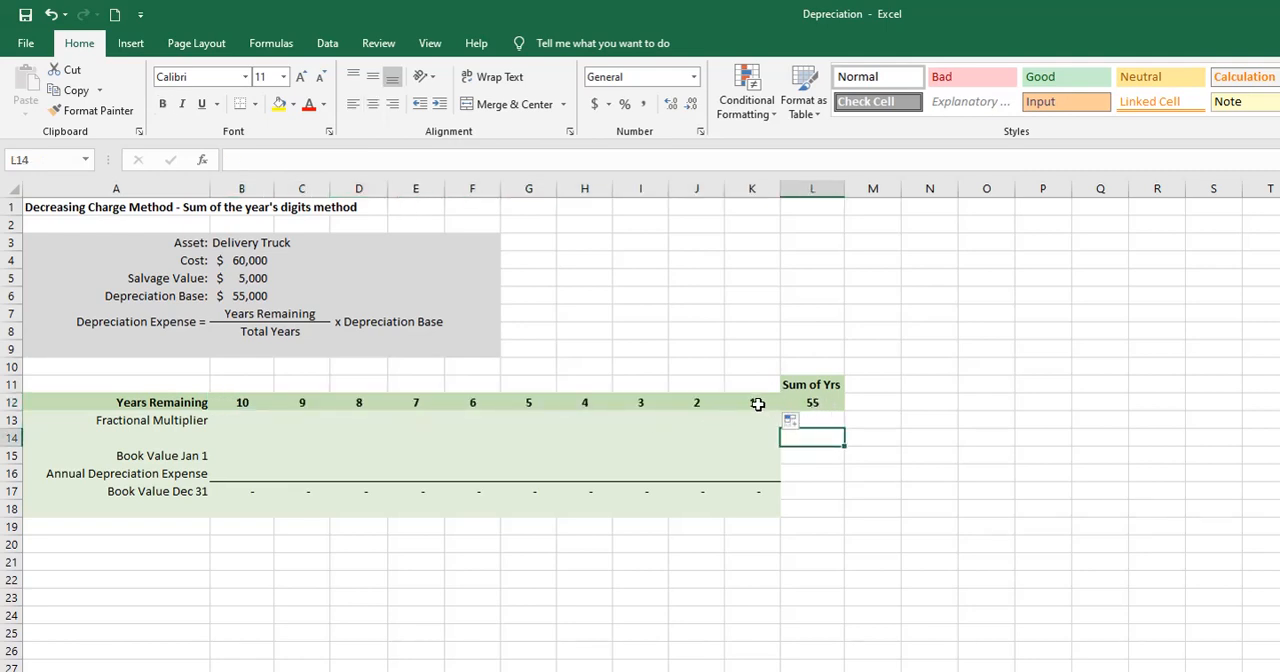
pyautogui.moveTo(758, 404); pyautogui.dragTo(250, 403)
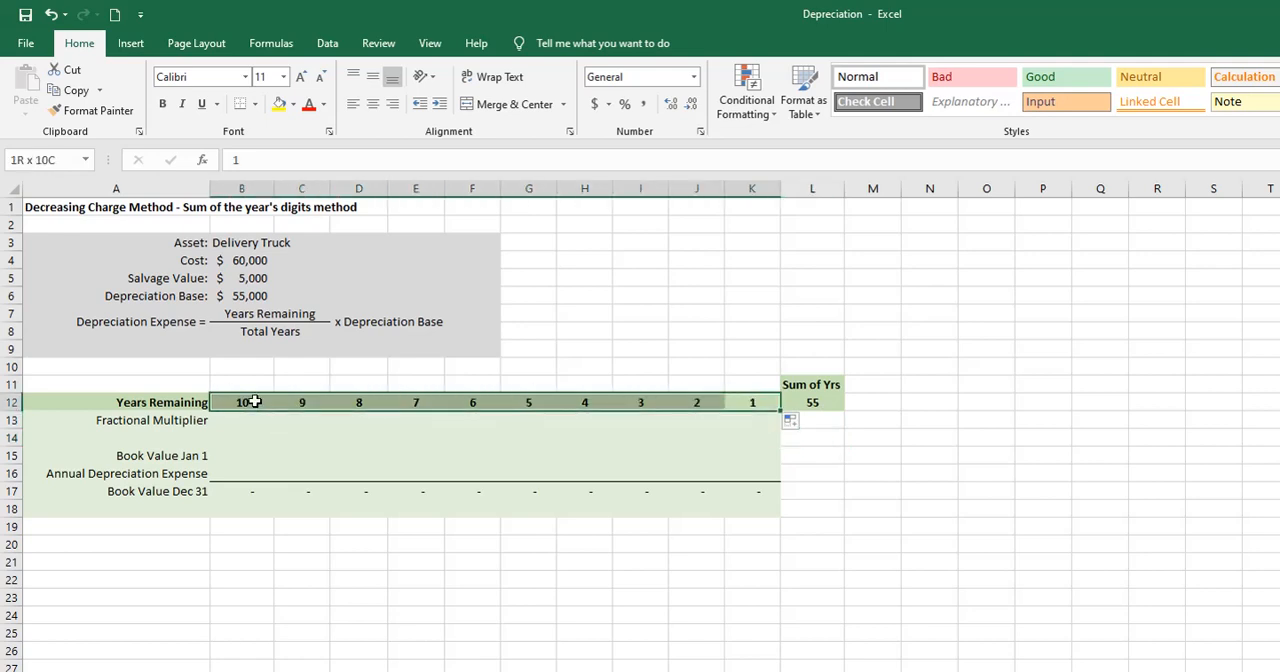
pyautogui.click(815, 403)
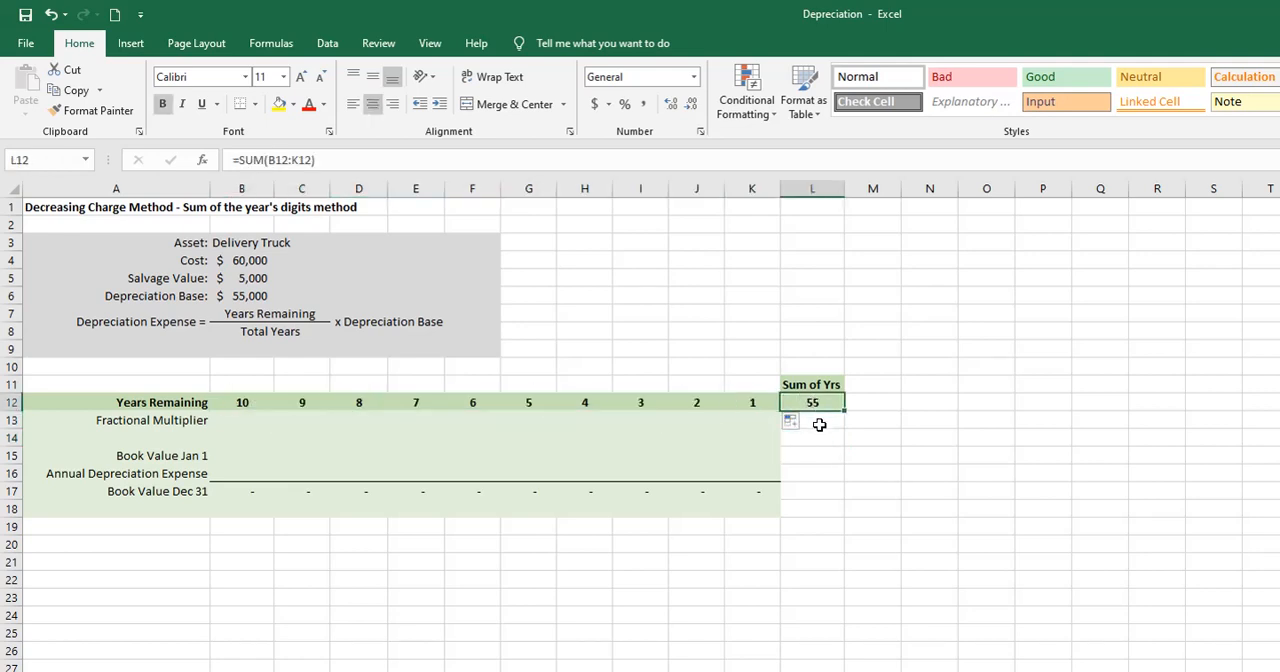
pyautogui.click(257, 402)
pyautogui.click(798, 402)
# - Copy the fractions from B28:K28 into the Fractional Multiplier row B13:K13 as values only, and ignore the flagged text date errors
pyautogui.click(248, 671)
pyautogui.moveTo(248, 671); pyautogui.dragTo(735, 668)
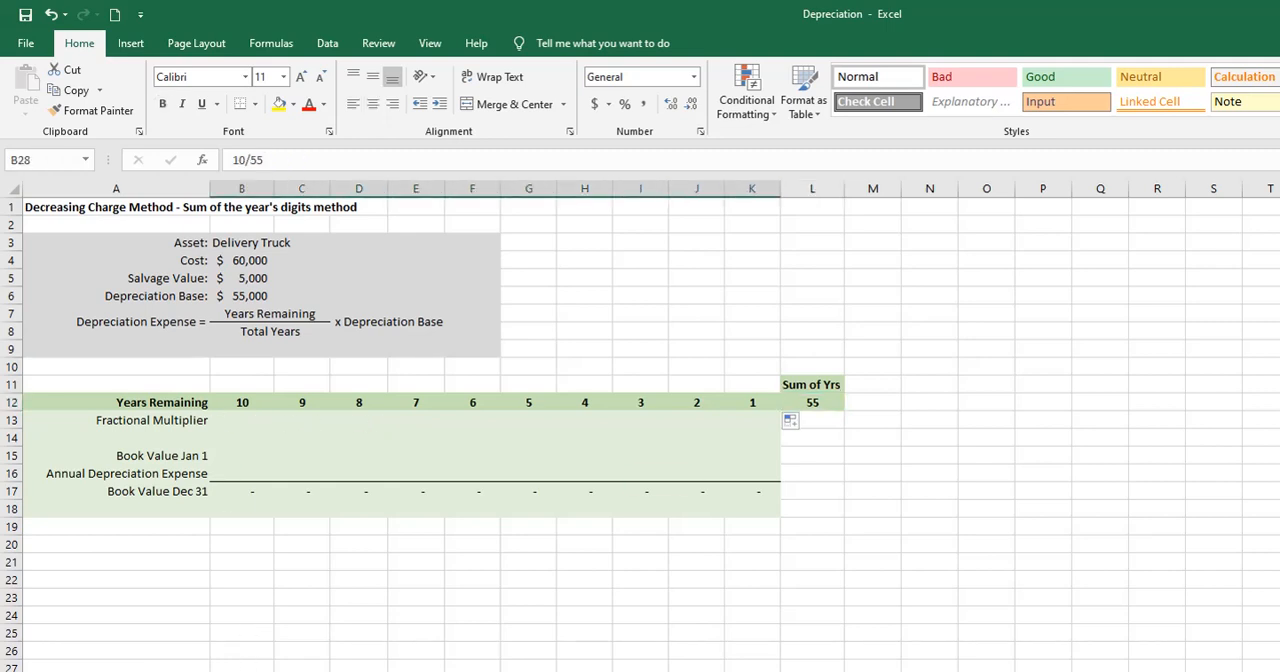
pyautogui.hotkey('ctrl', 'c')
pyautogui.rightClick(248, 422)
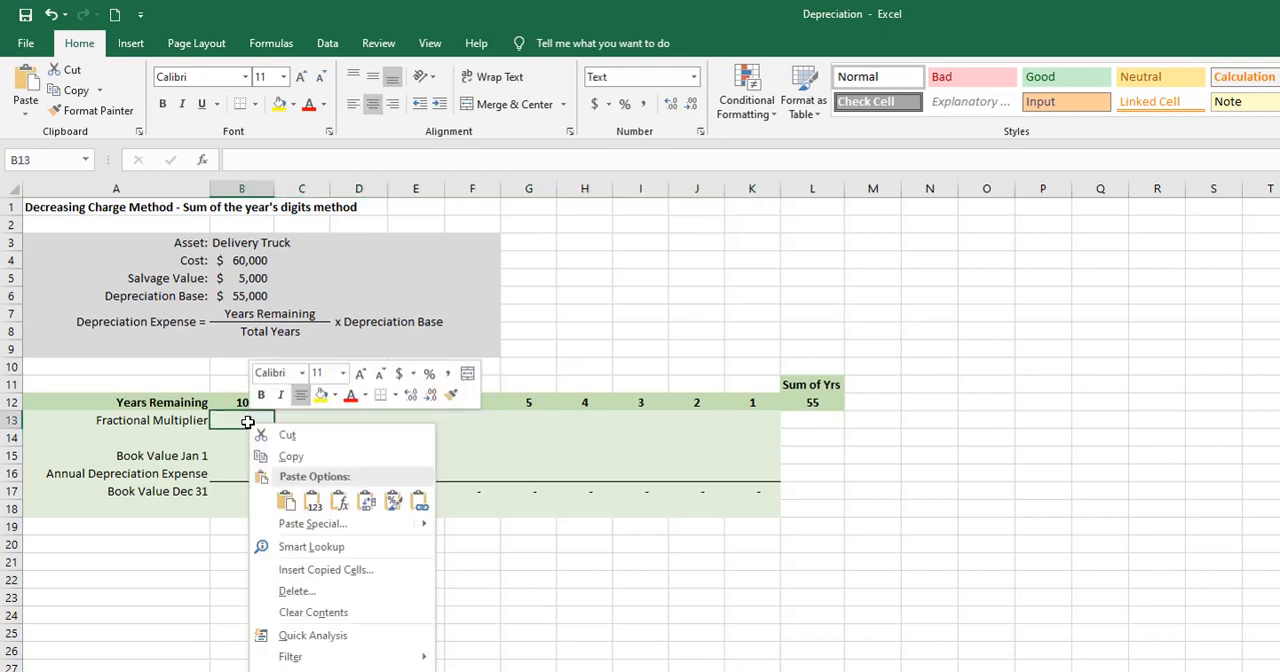
pyautogui.click(313, 502)
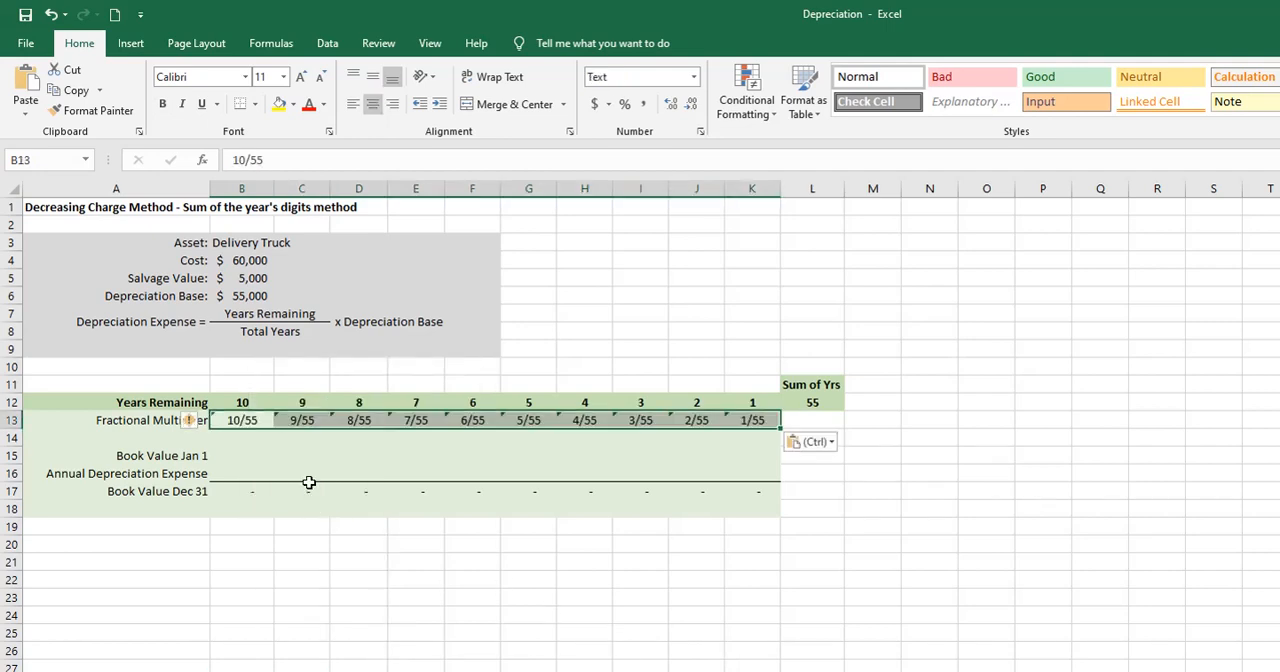
pyautogui.click(191, 422)
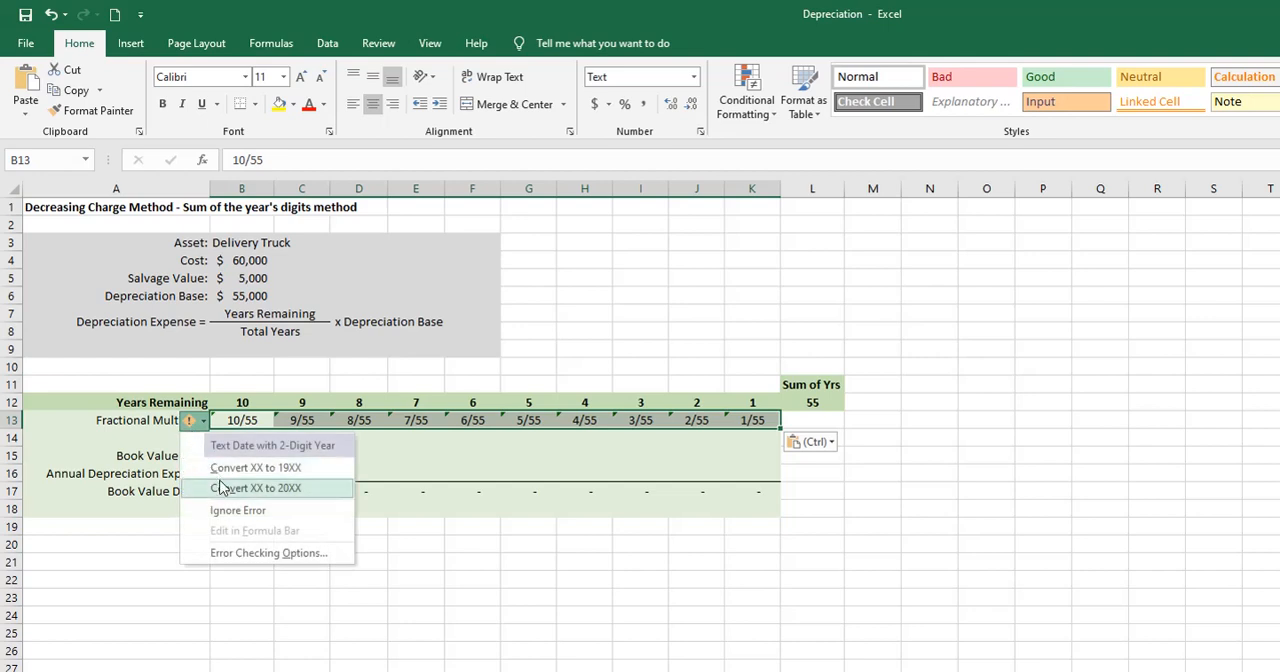
pyautogui.click(238, 510)
pyautogui.click(328, 510)
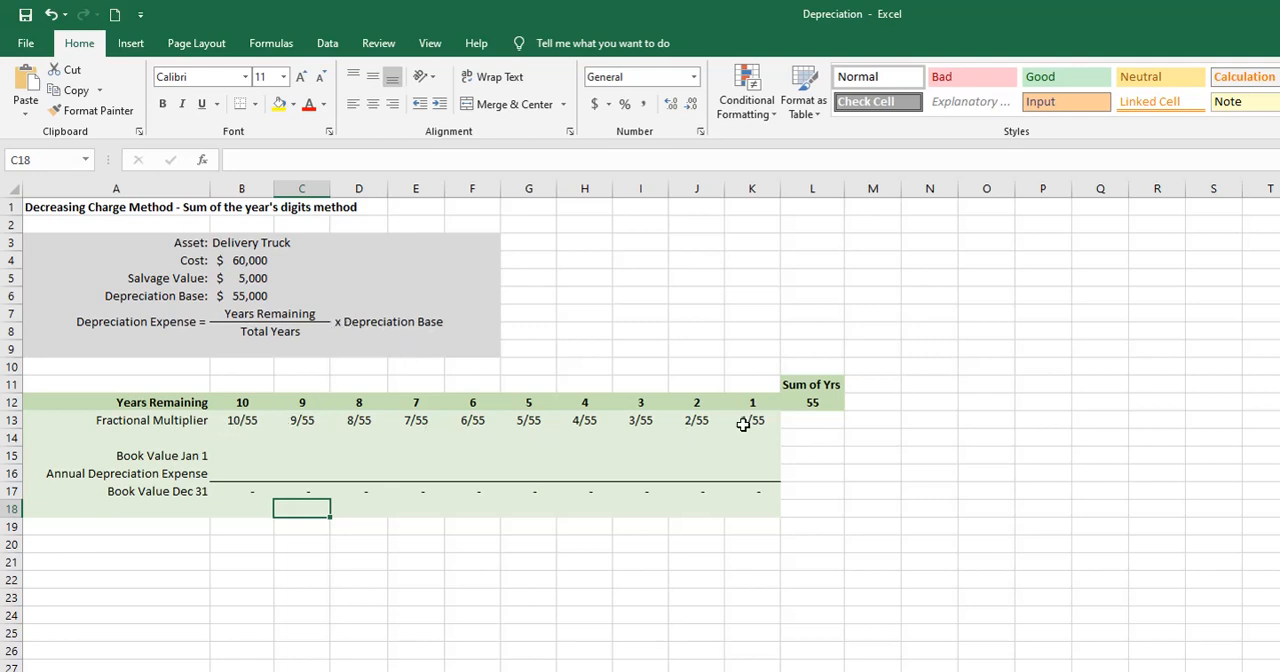
# - Link the first year's January 1 book value in B15 to the cost in B4
pyautogui.click(223, 453)
pyautogui.write('=')
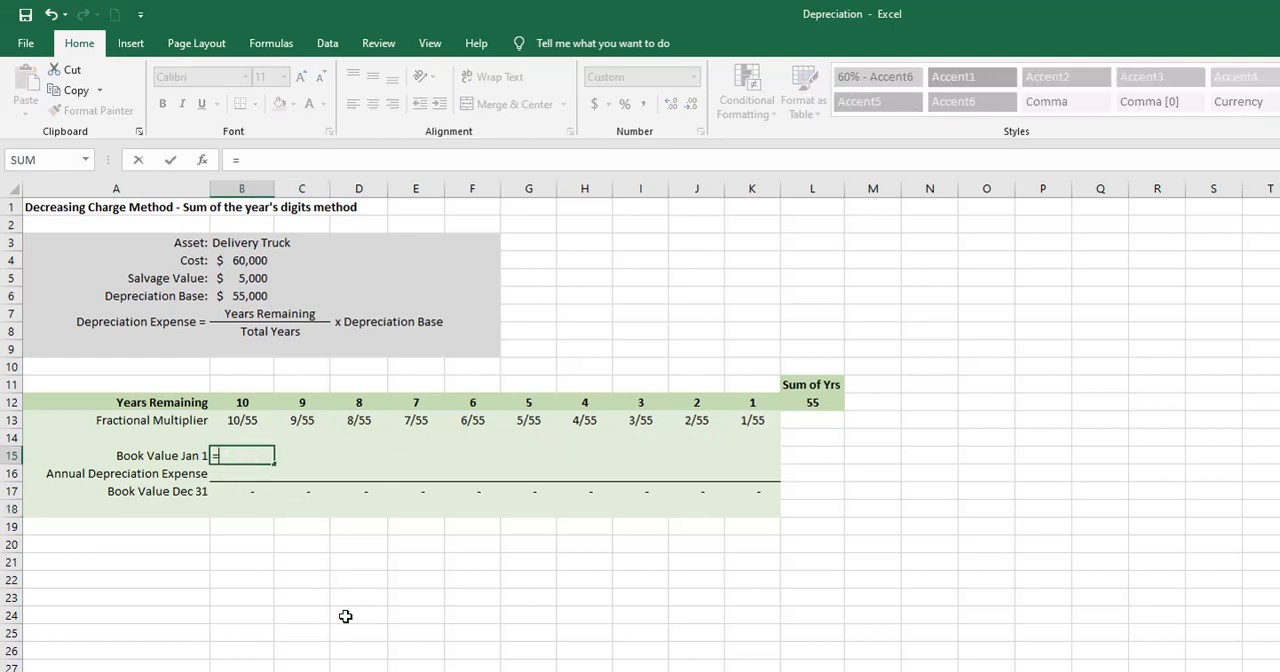
pyautogui.click(247, 259)
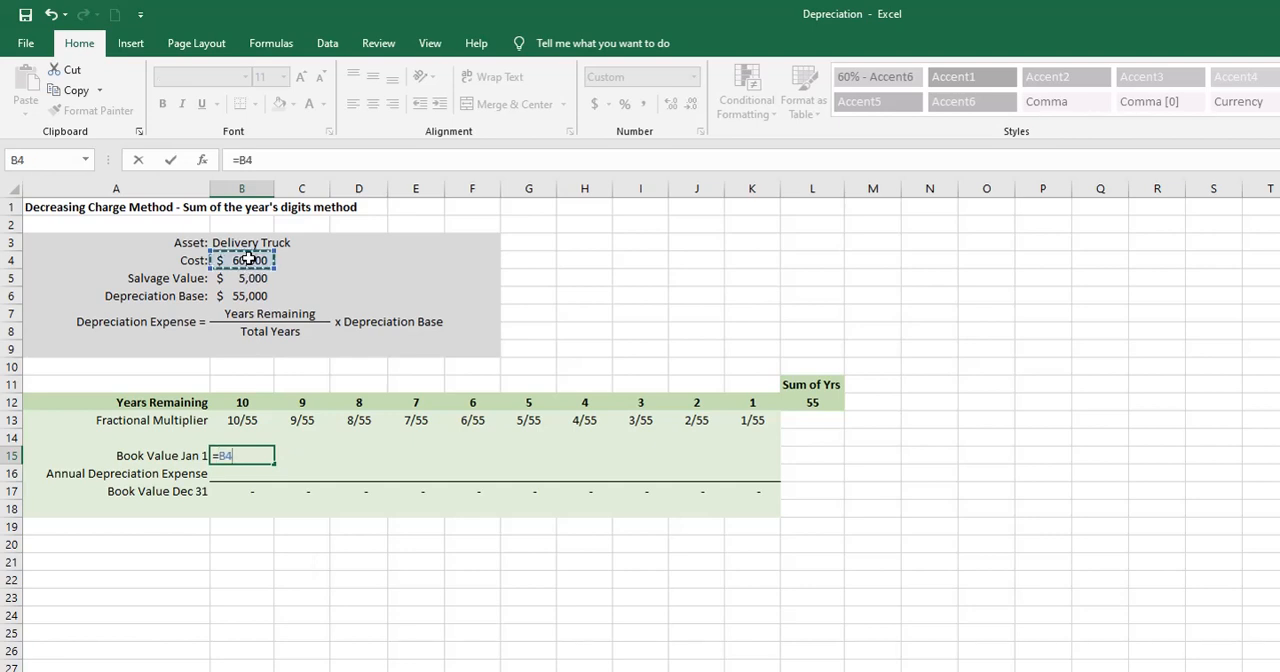
pyautogui.press('Return')
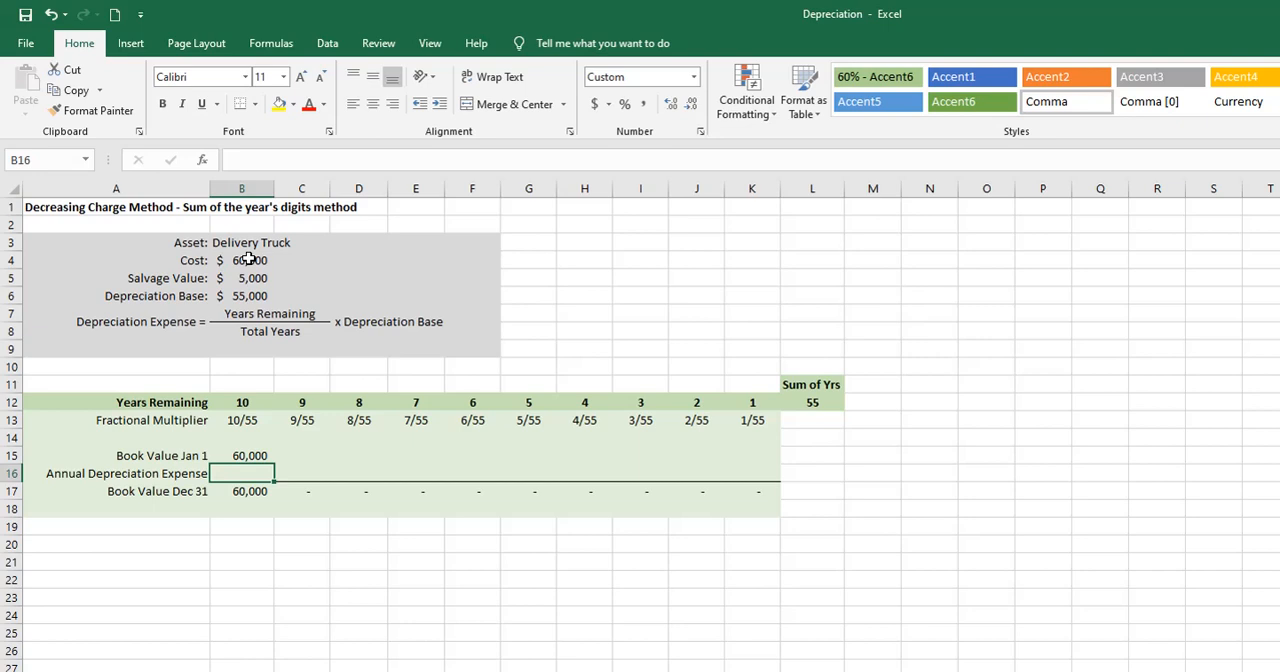
# - Enter the first year's annual depreciation expense in B16 as =B12/$L$12*$B$6
pyautogui.write('=')
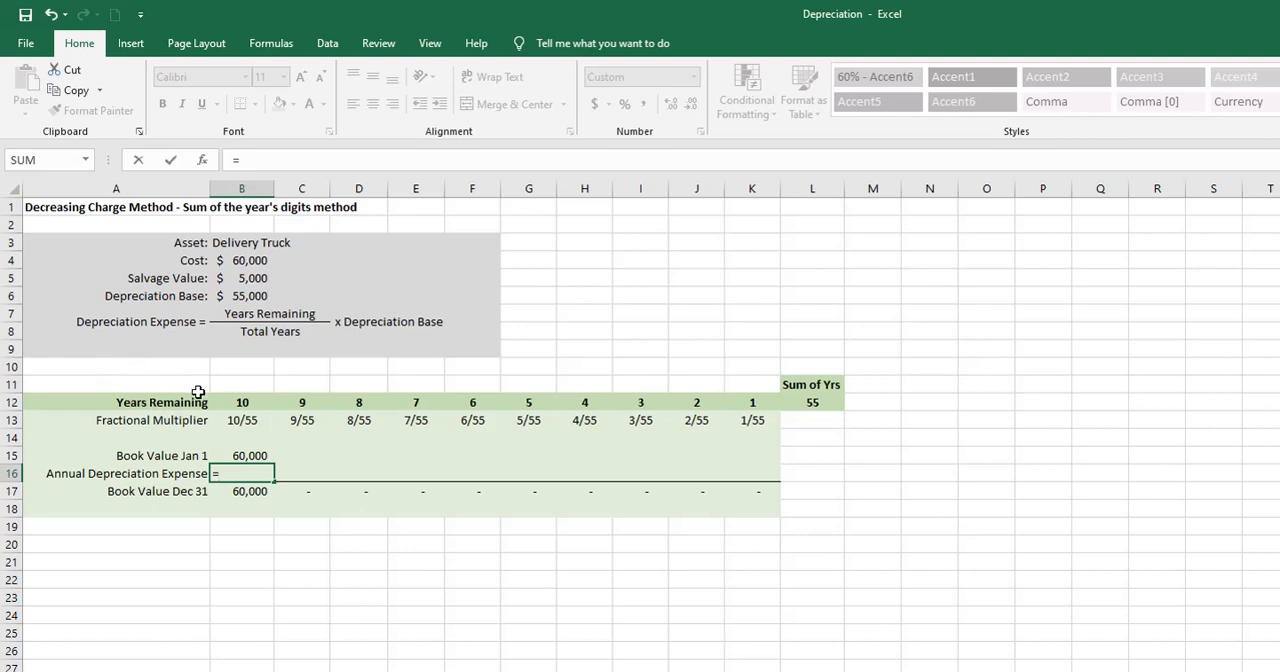
pyautogui.click(242, 402)
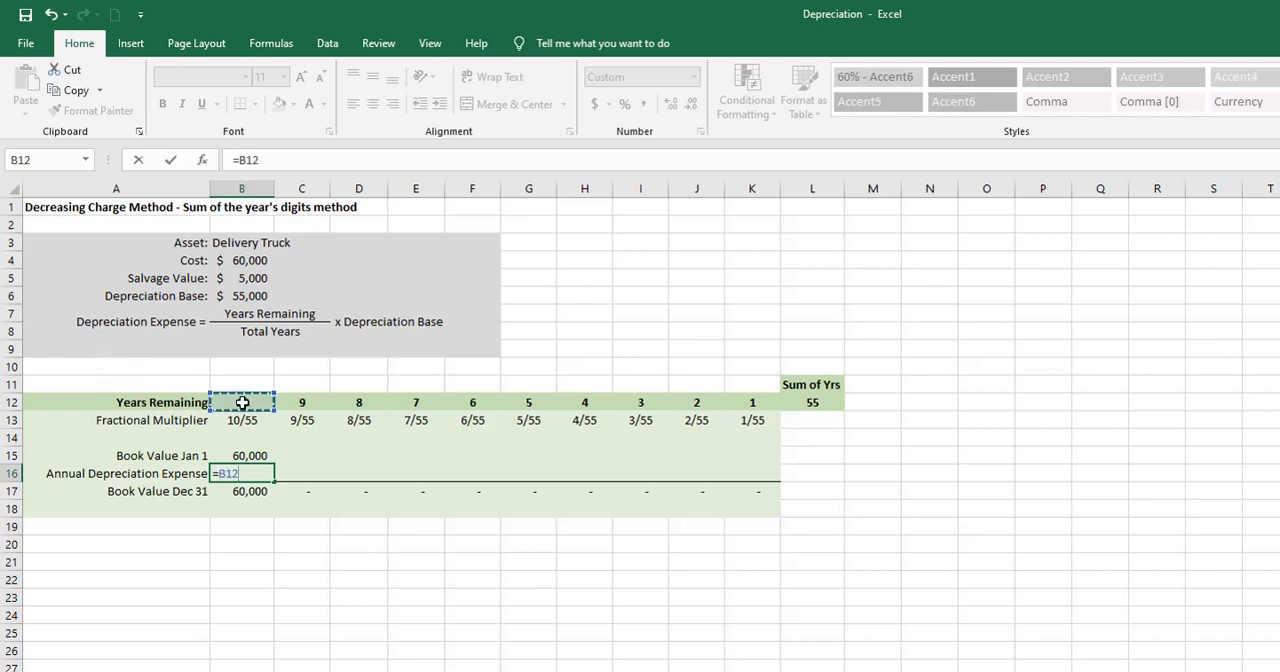
pyautogui.write('/')
pyautogui.click(808, 401)
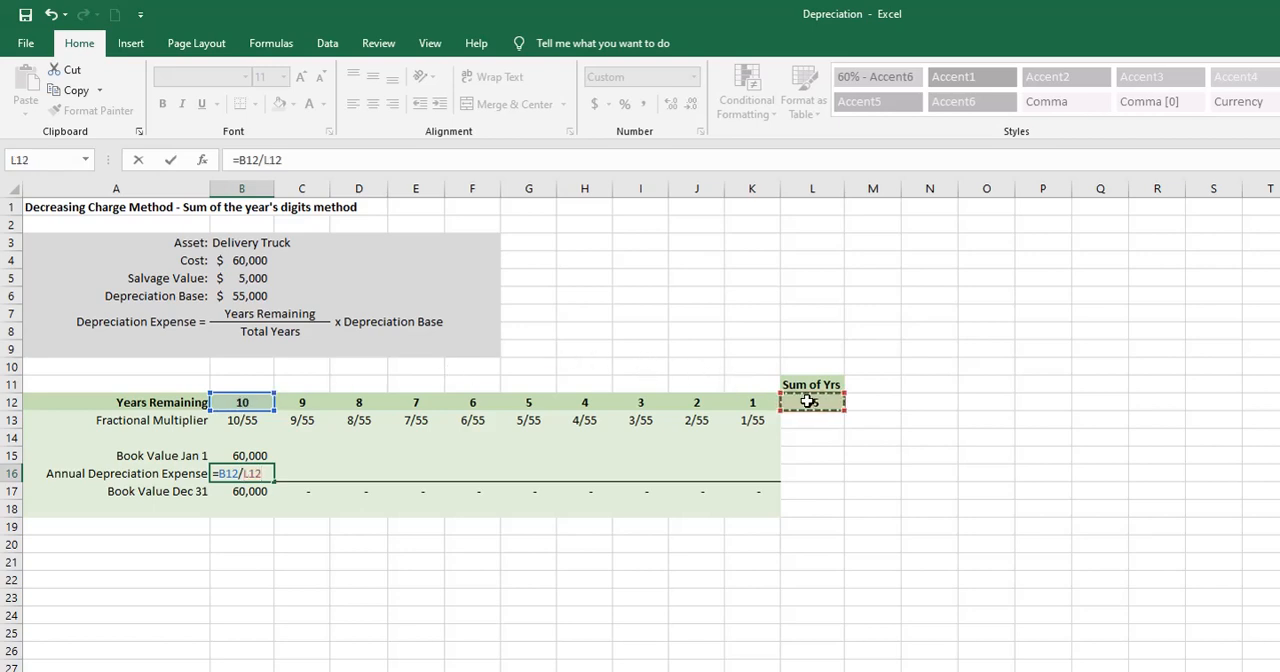
pyautogui.press('F4')
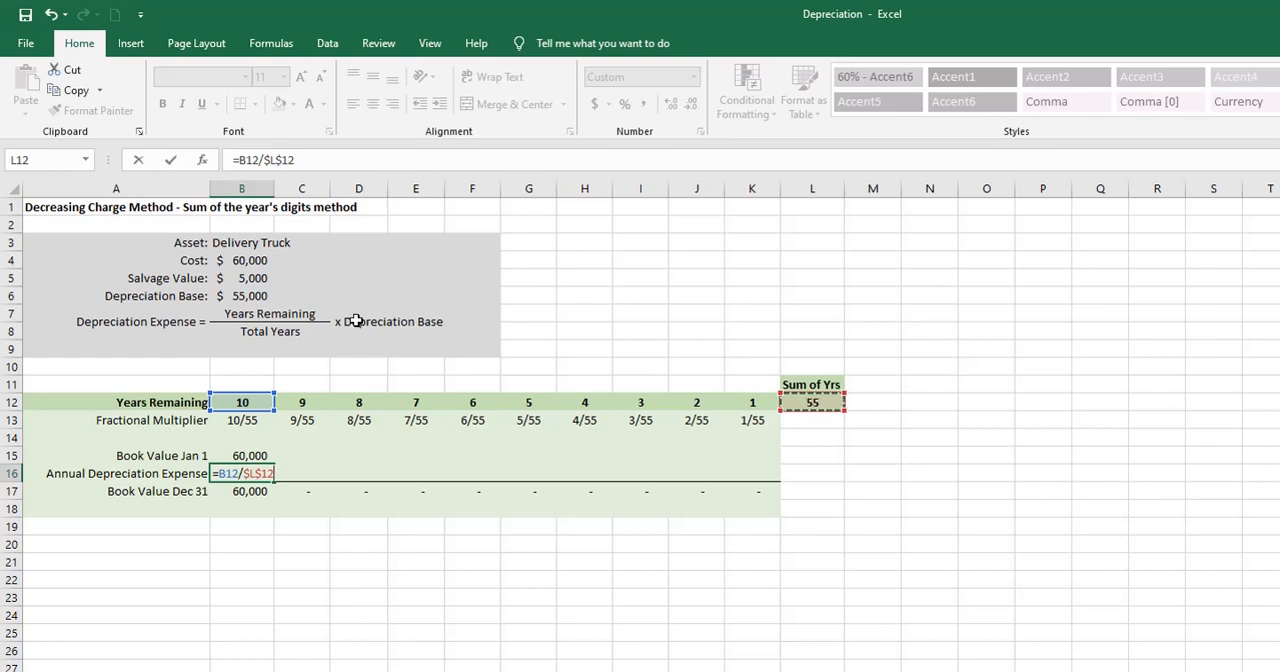
pyautogui.write('*')
pyautogui.click(254, 295)
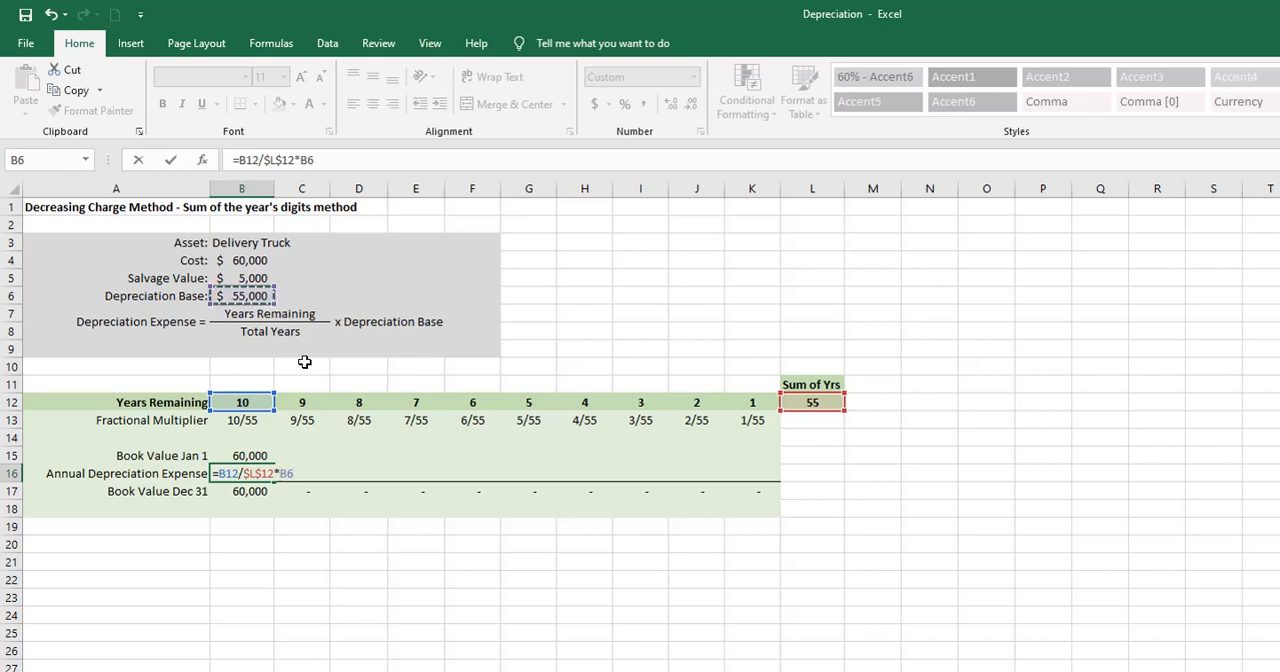
pyautogui.press('F4')
pyautogui.press('Return')
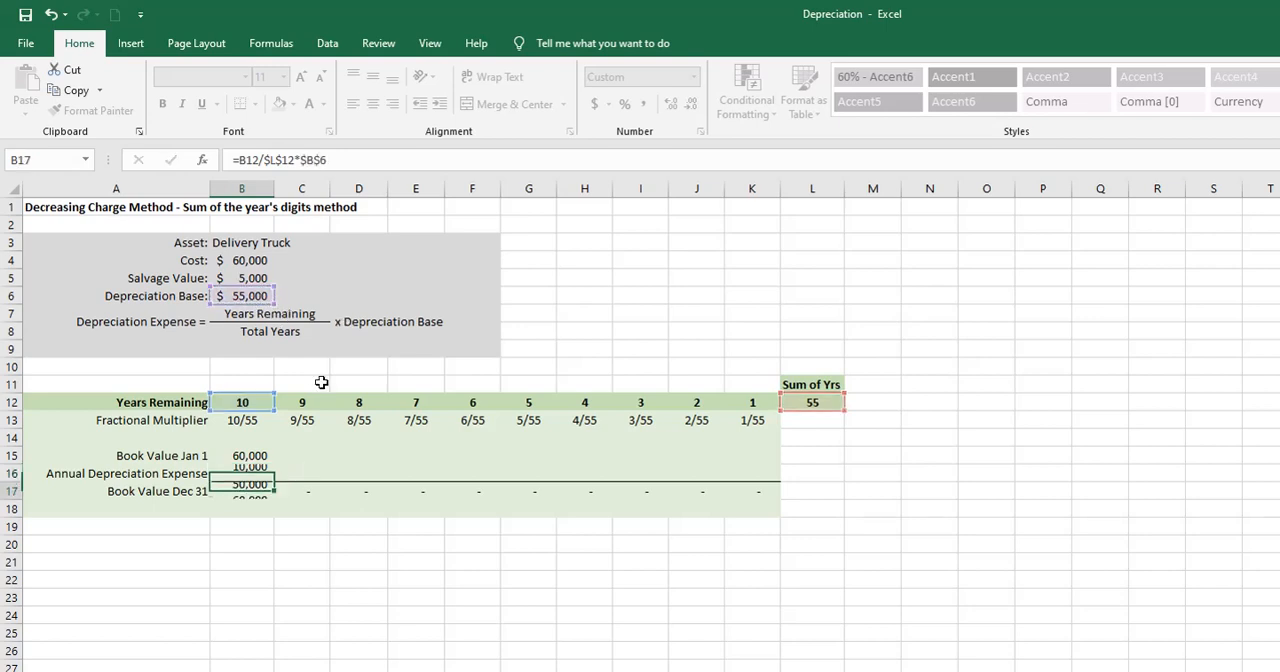
pyautogui.click(255, 540)
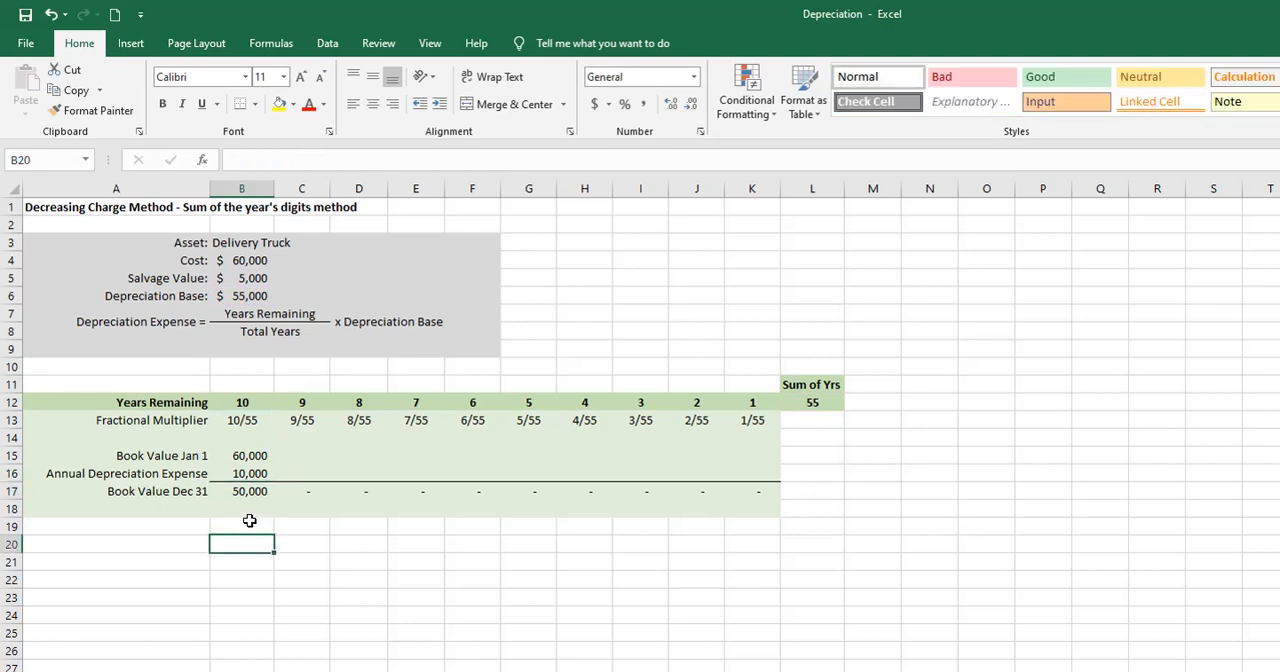
# - Link the second year's January 1 book value in C15 to the previous closing book value in B17
pyautogui.click(297, 455)
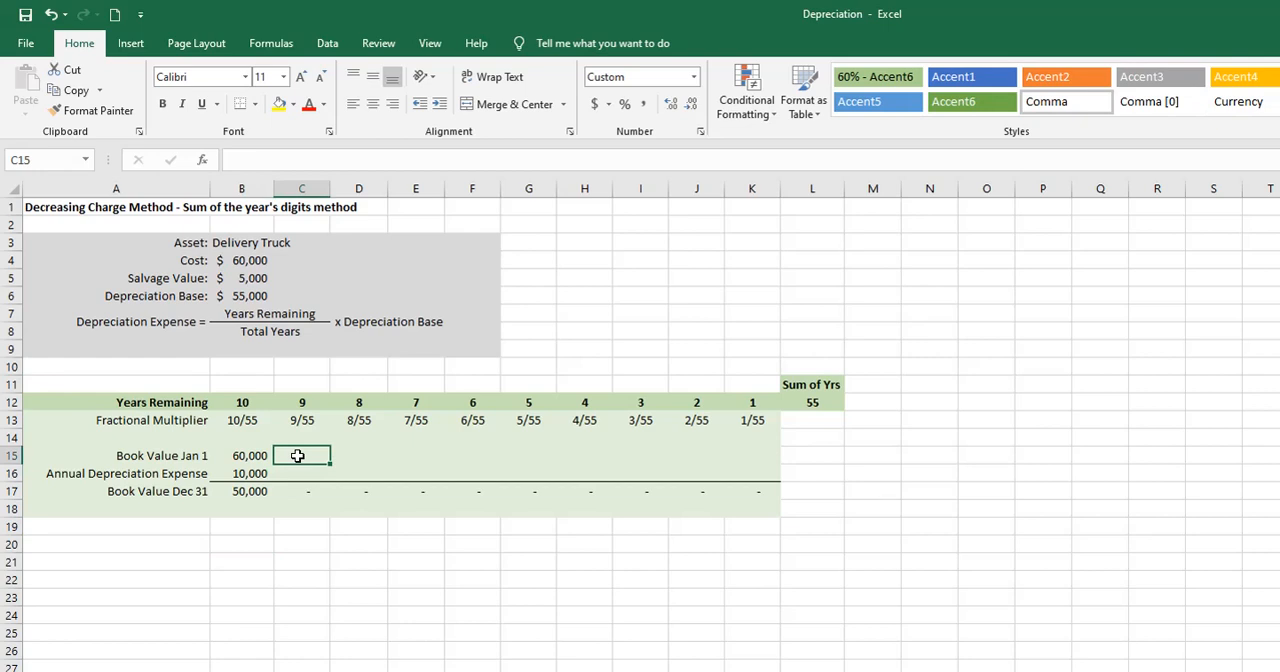
pyautogui.write('=')
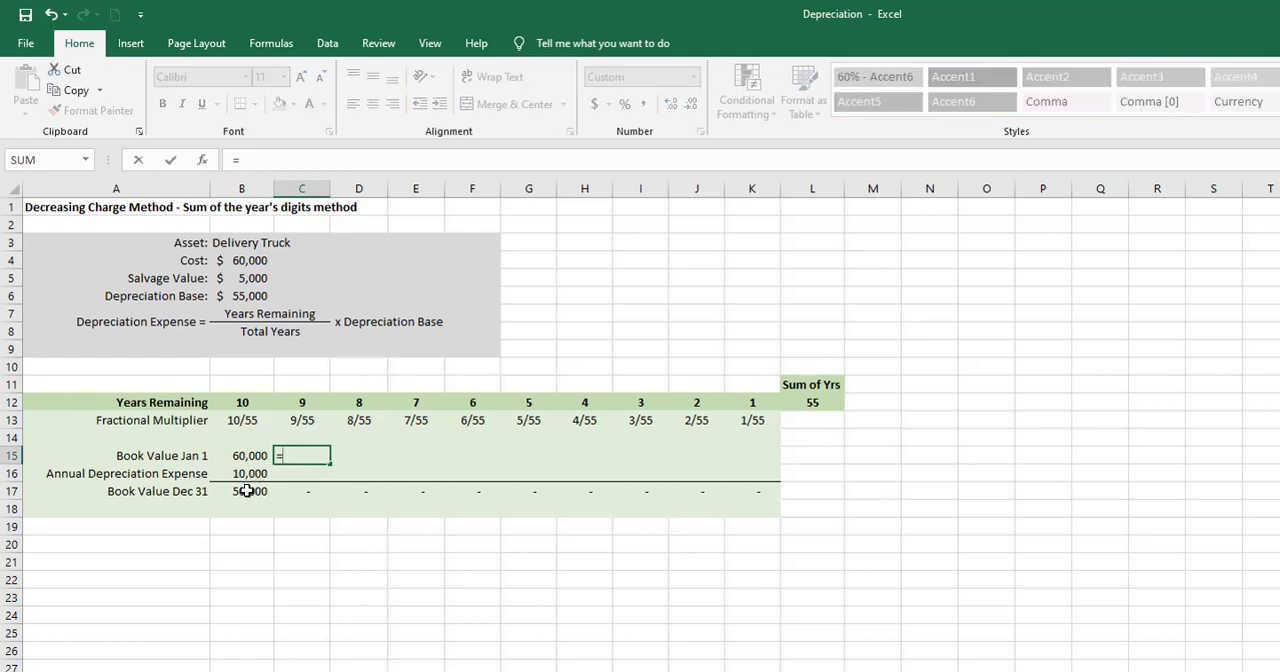
pyautogui.click(247, 491)
pyautogui.press('Return')
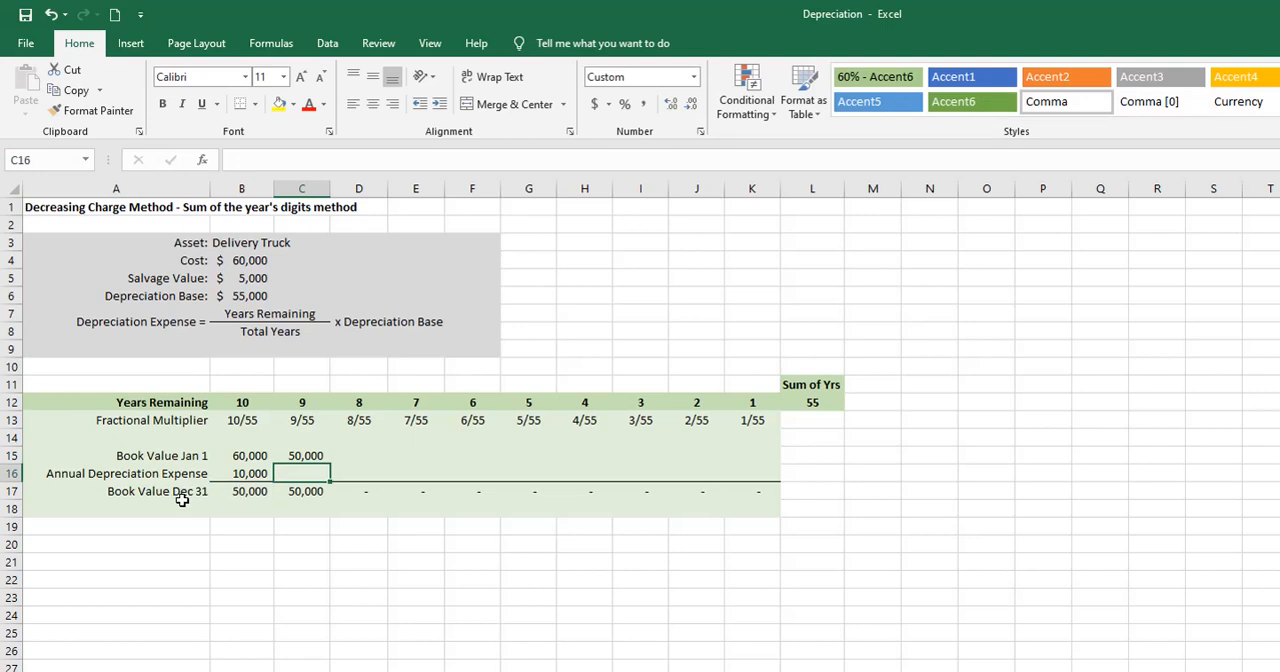
# - Set the second year's depreciation expense in C16 to =C12/$L$12*$B$6 and fill C15:C17 across through column K
pyautogui.write('=')
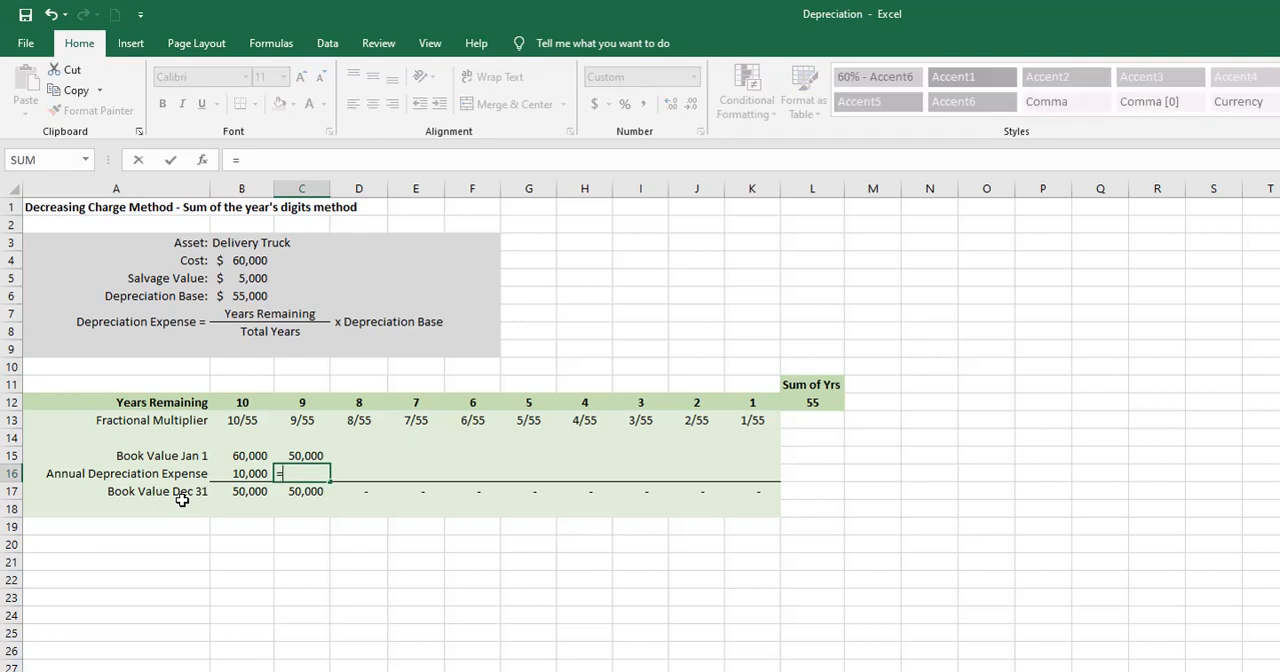
pyautogui.click(300, 402)
pyautogui.write('/')
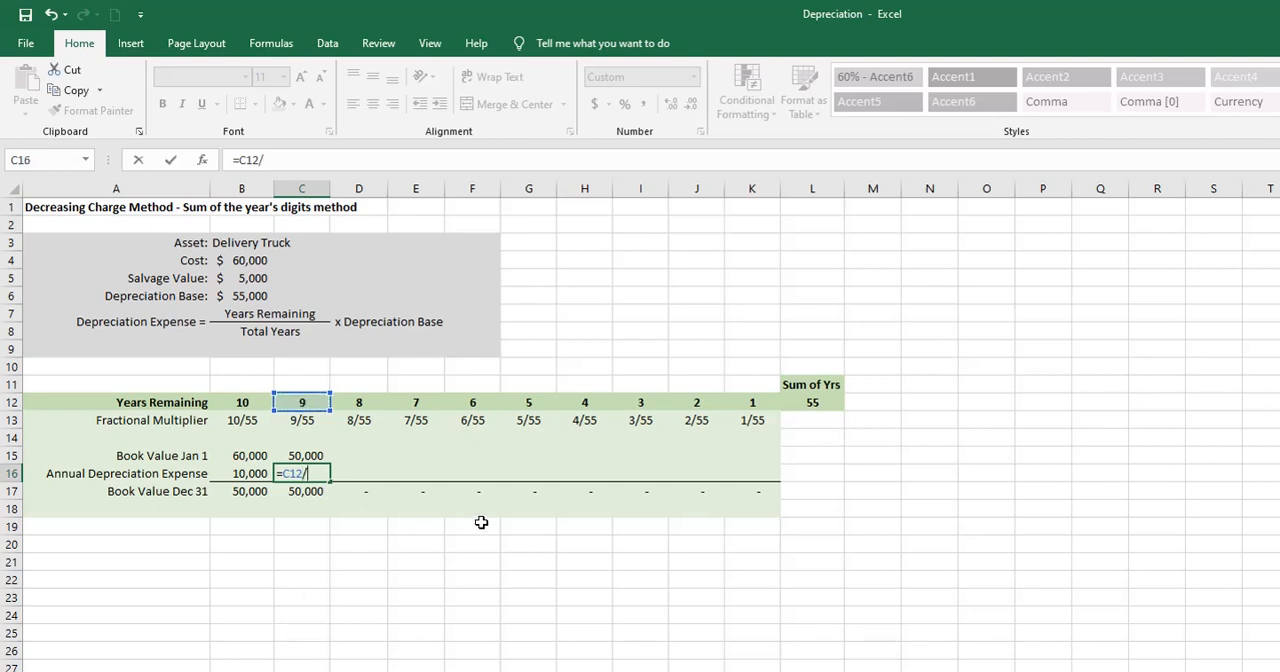
pyautogui.click(792, 405)
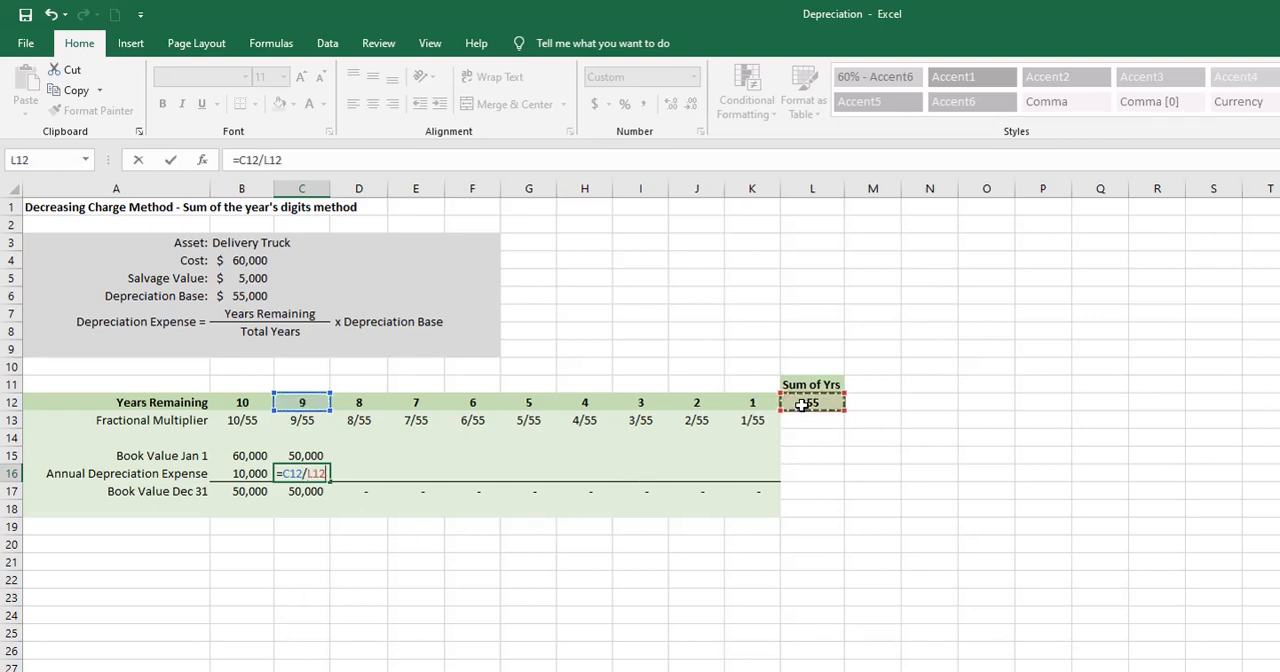
pyautogui.press('F4')
pyautogui.write('*')
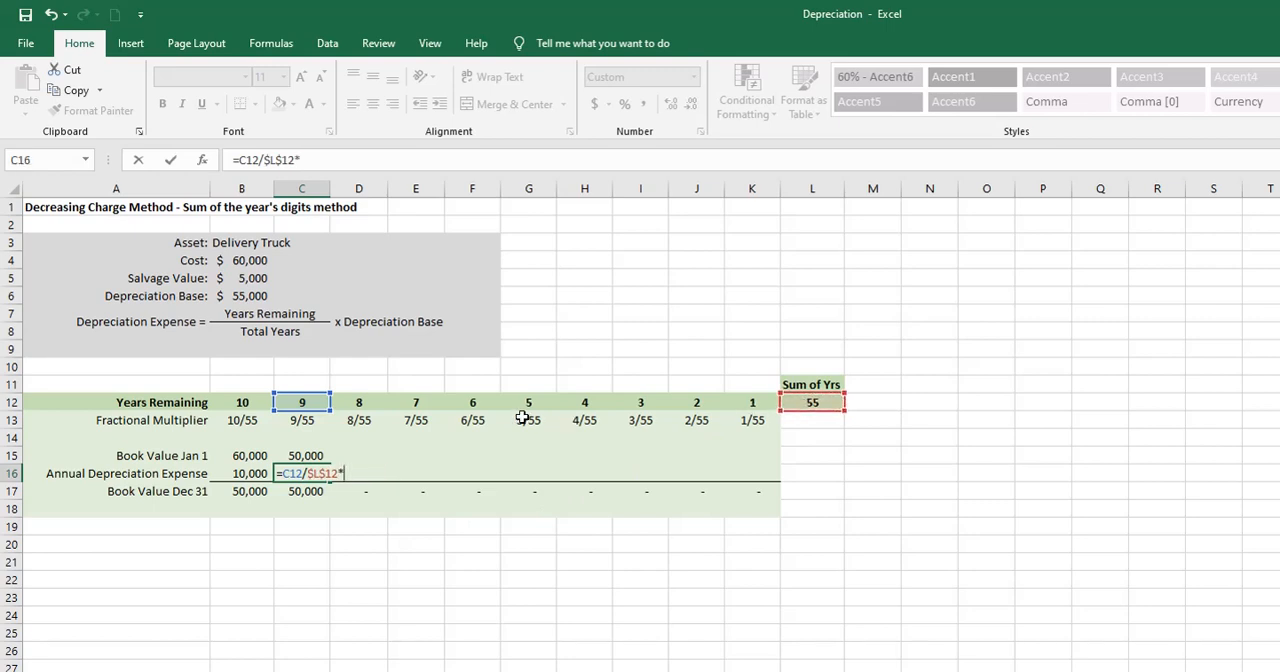
pyautogui.click(257, 297)
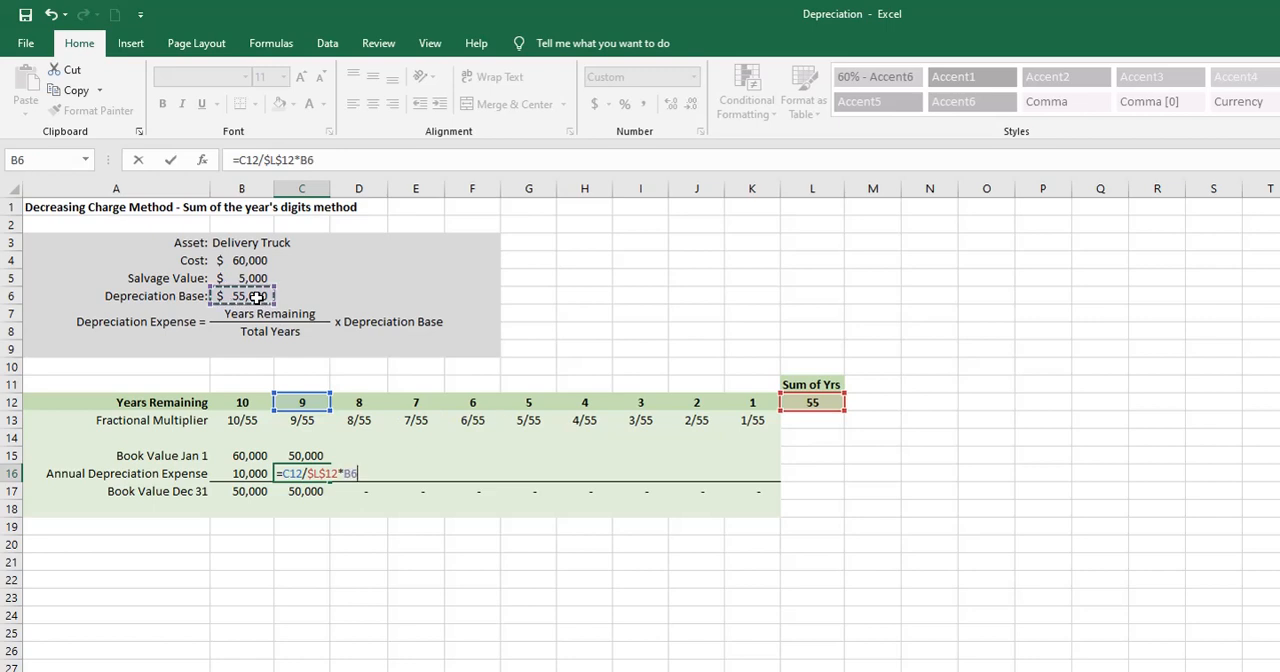
pyautogui.press('F4')
pyautogui.press('Return')
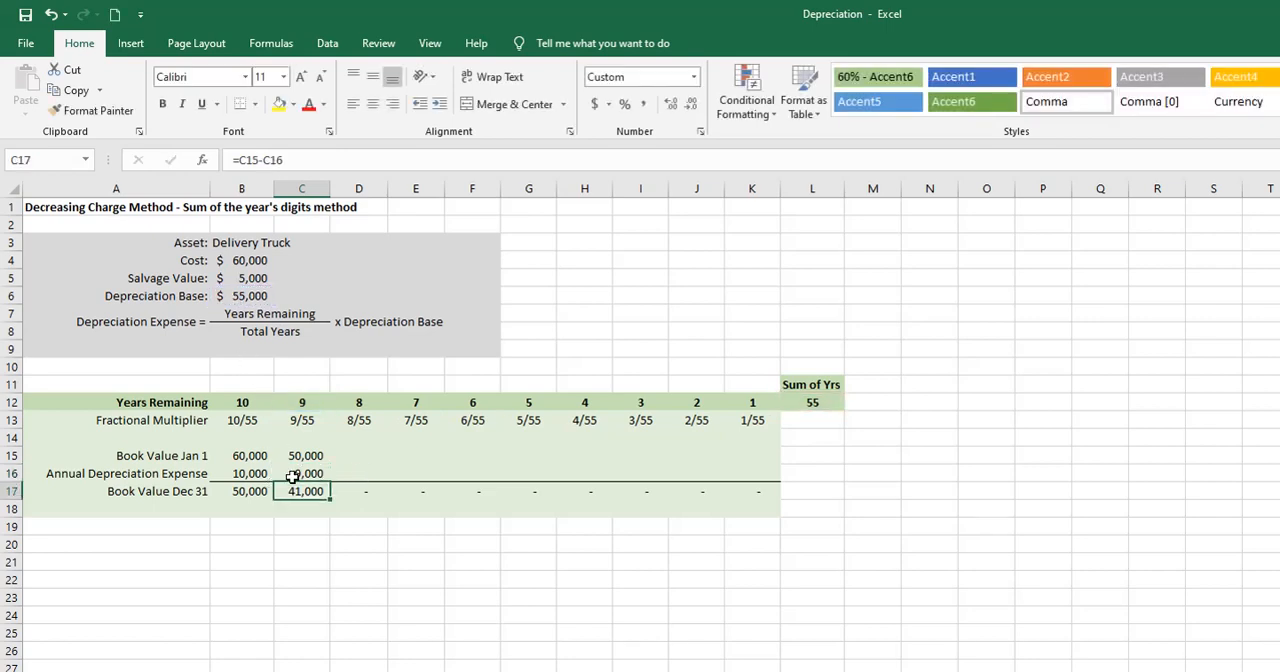
pyautogui.moveTo(305, 458); pyautogui.dragTo(778, 508)
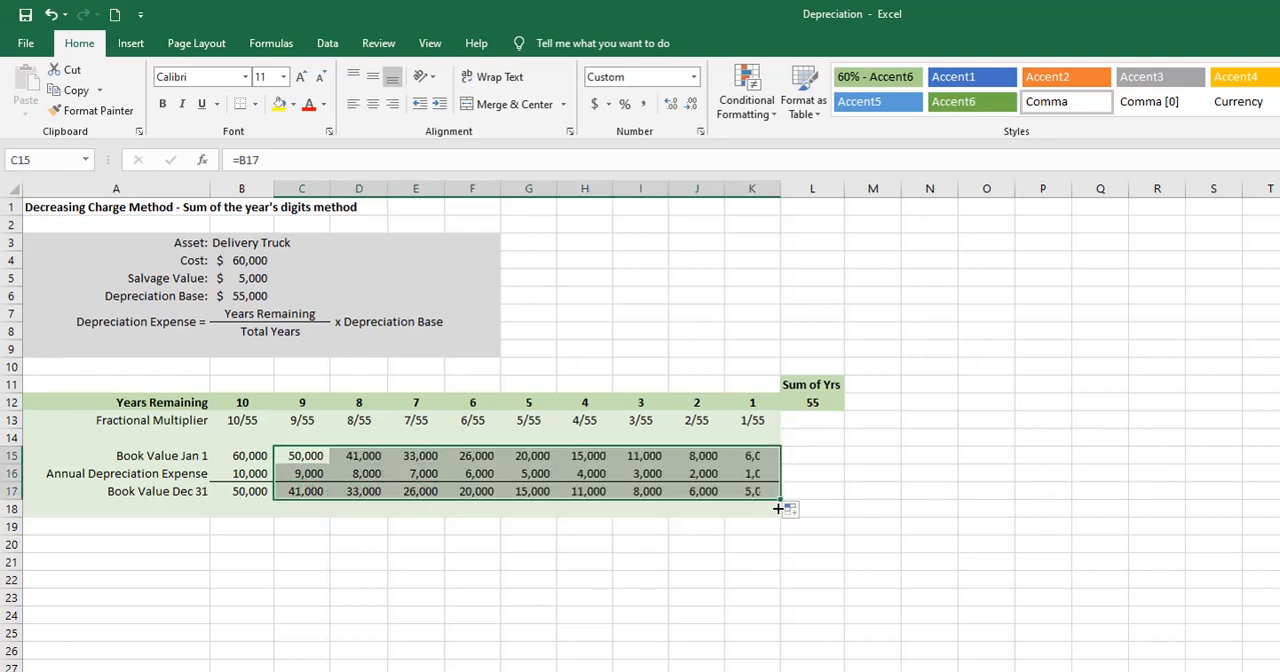
pyautogui.click(772, 527)
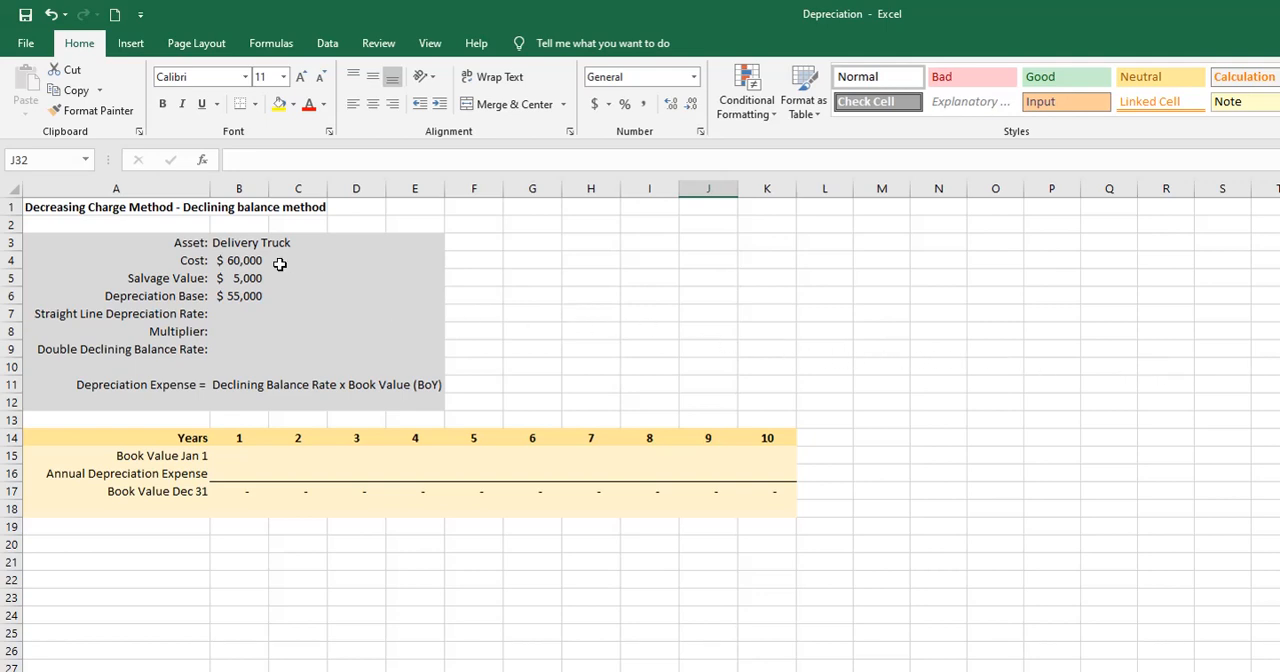
# - On the declining balance method sheet, set the Straight Line Depreciation Rate in B7 to 10%
pyautogui.click(236, 316)
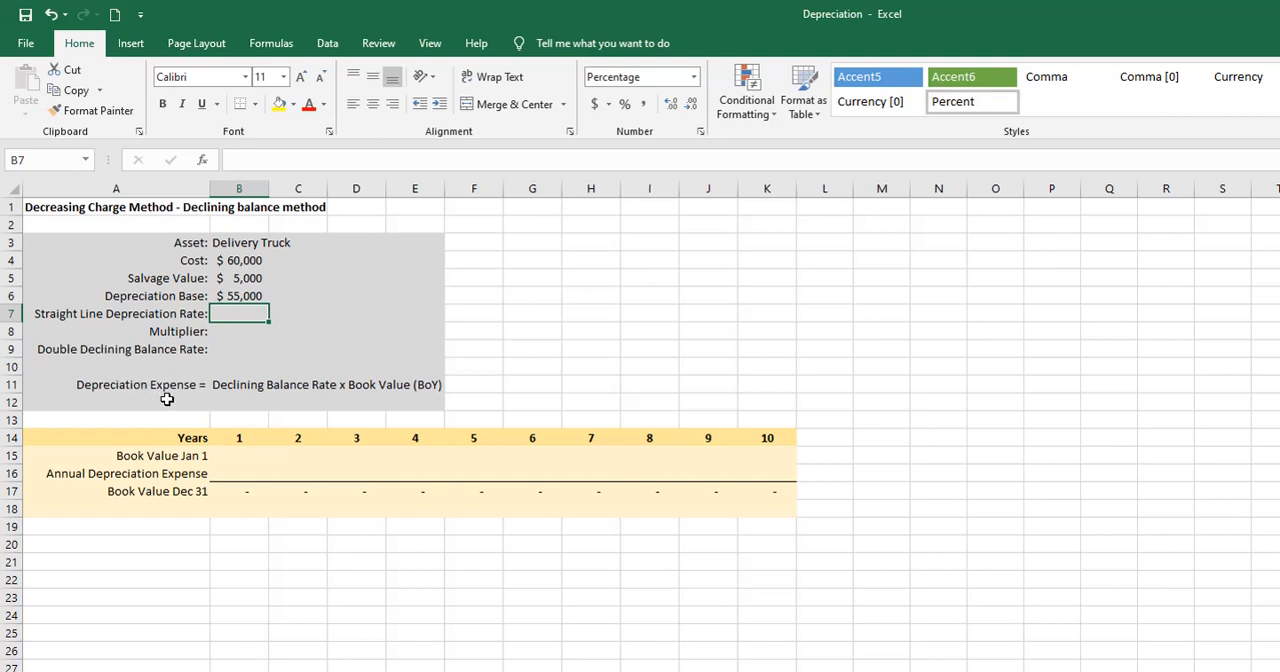
pyautogui.write('10%')
pyautogui.press('Return')
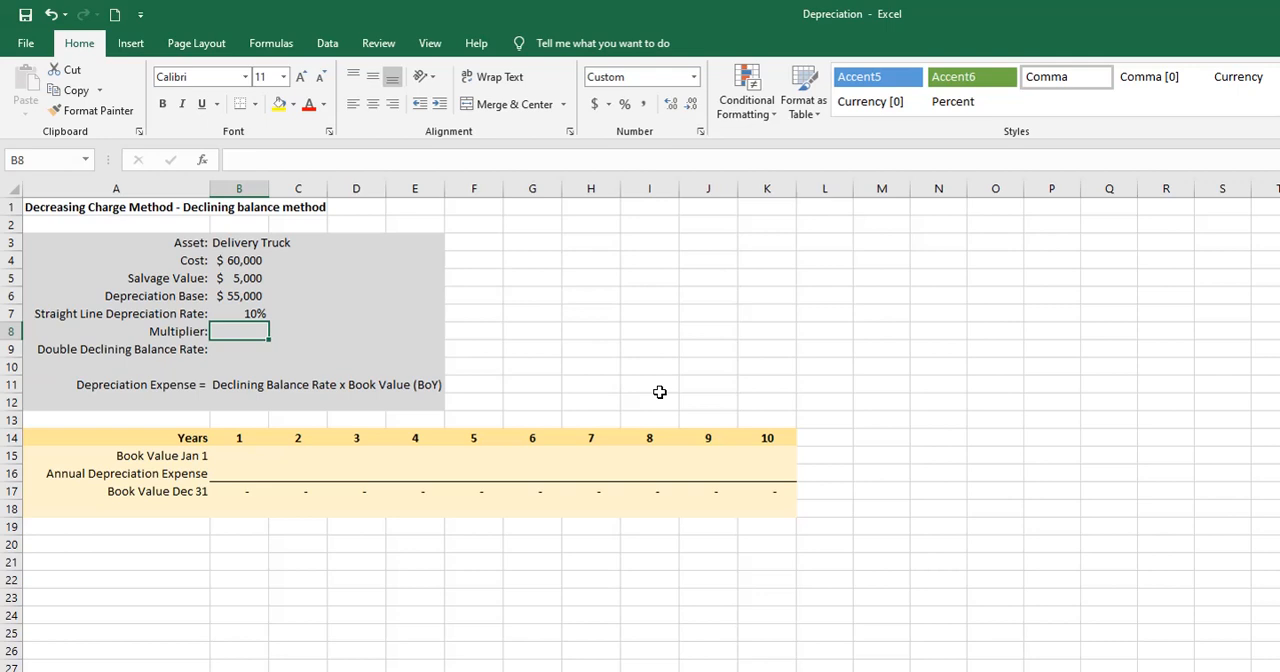
# - Set the Multiplier in B8 to 2 and calculate the Double Declining Balance Rate in B9 as =B7*B8
pyautogui.write('2')
pyautogui.press('Tab')
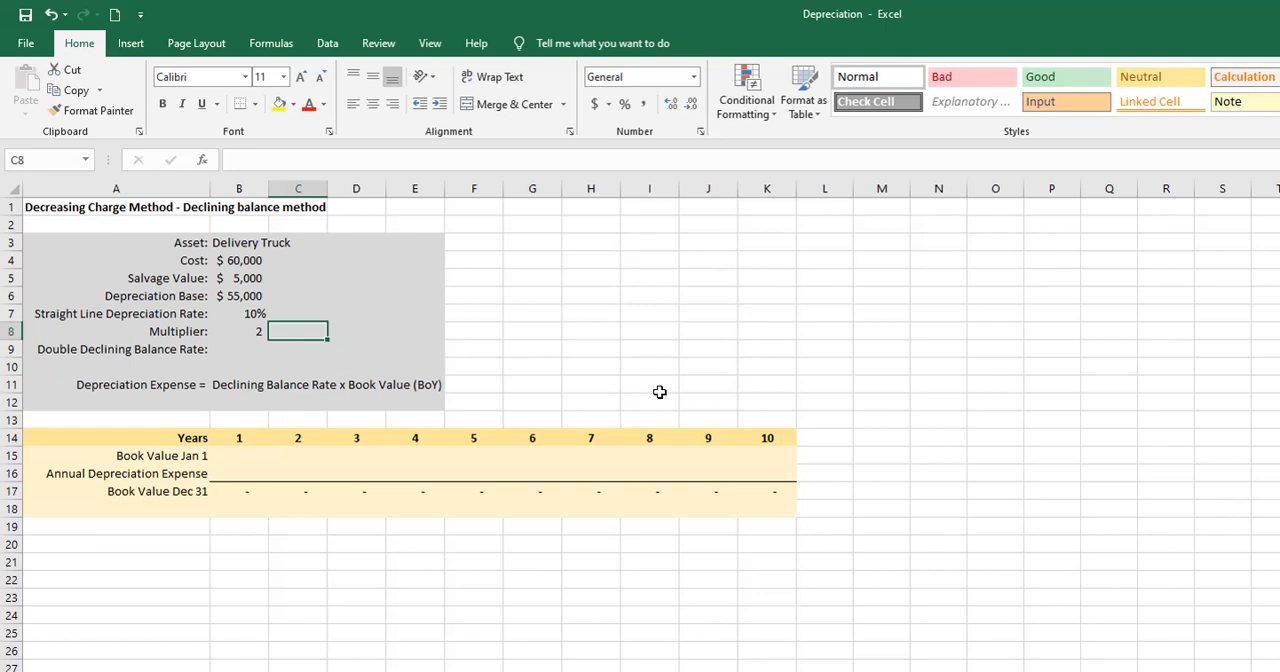
pyautogui.click(246, 352)
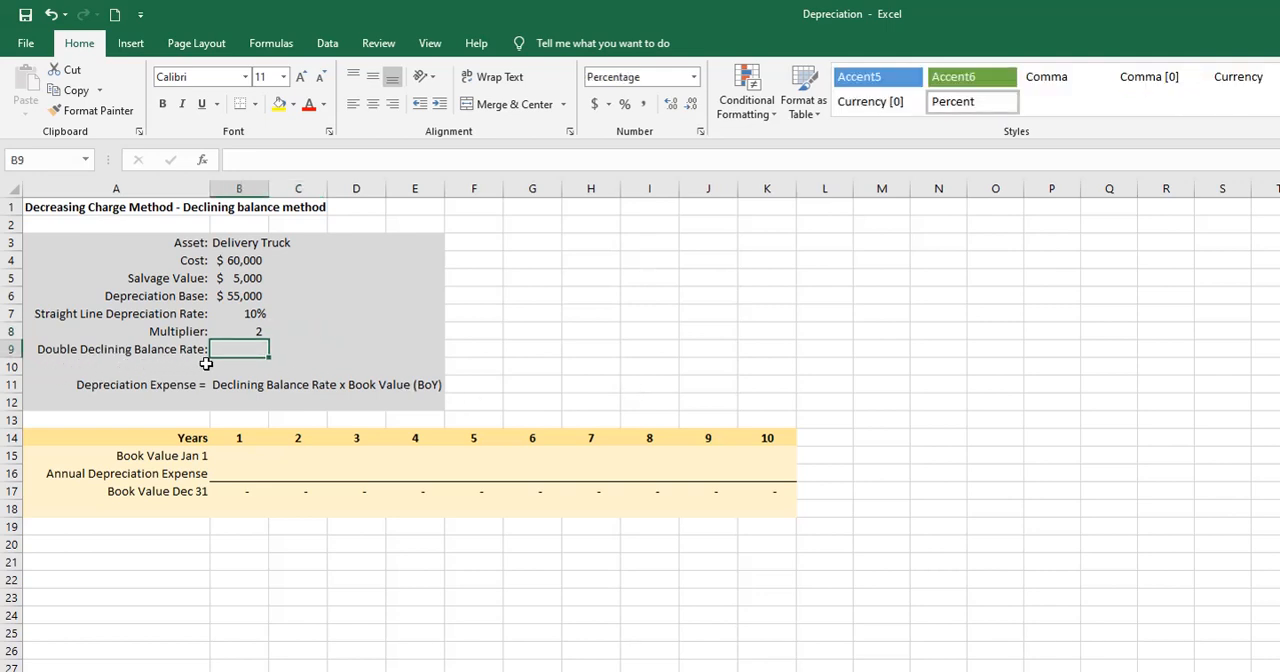
pyautogui.write('=')
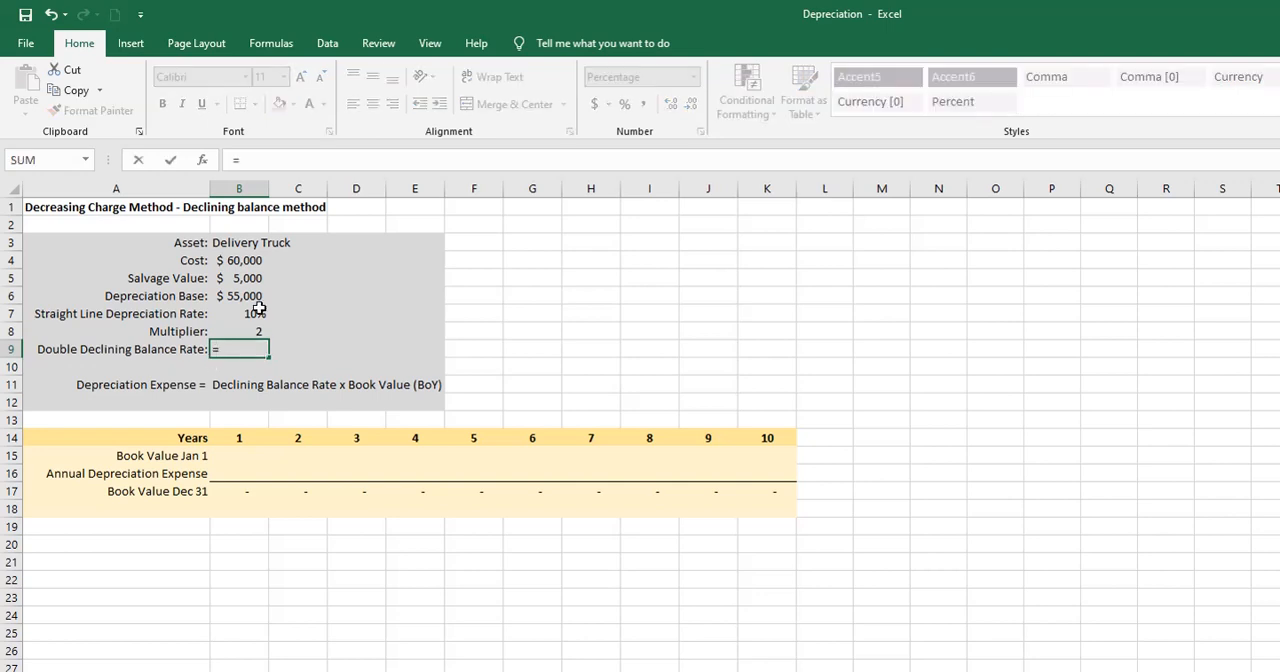
pyautogui.click(252, 313)
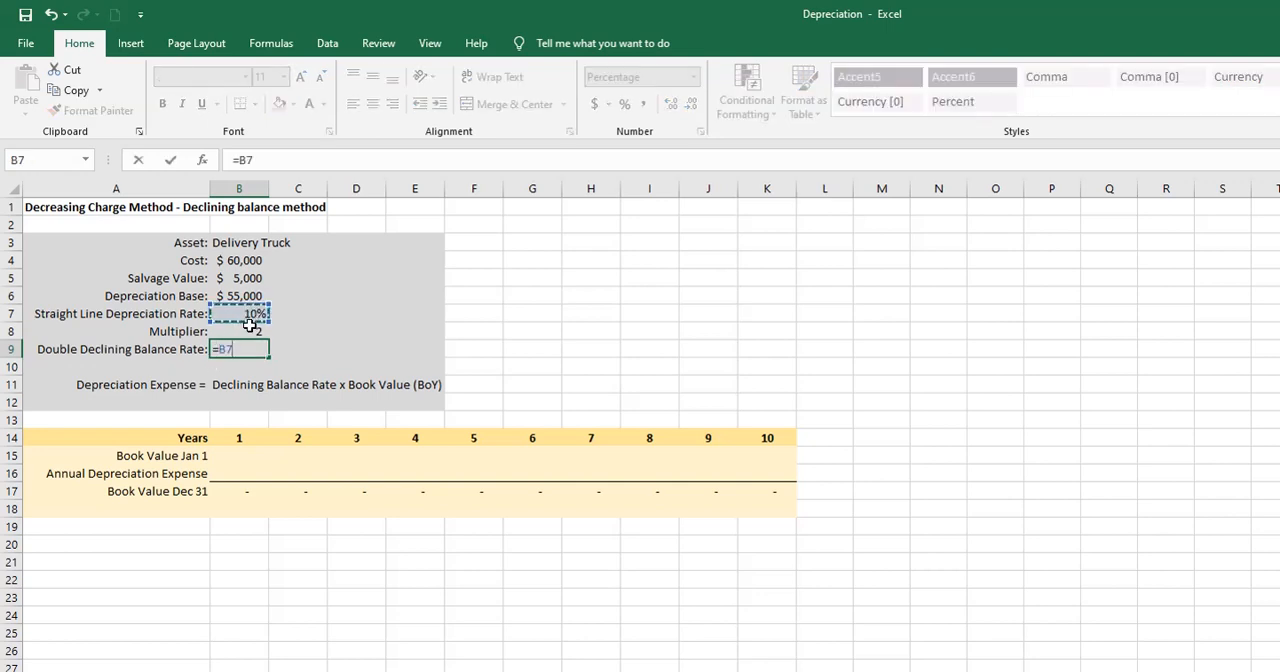
pyautogui.write('*')
pyautogui.click(247, 332)
pyautogui.press('Return')
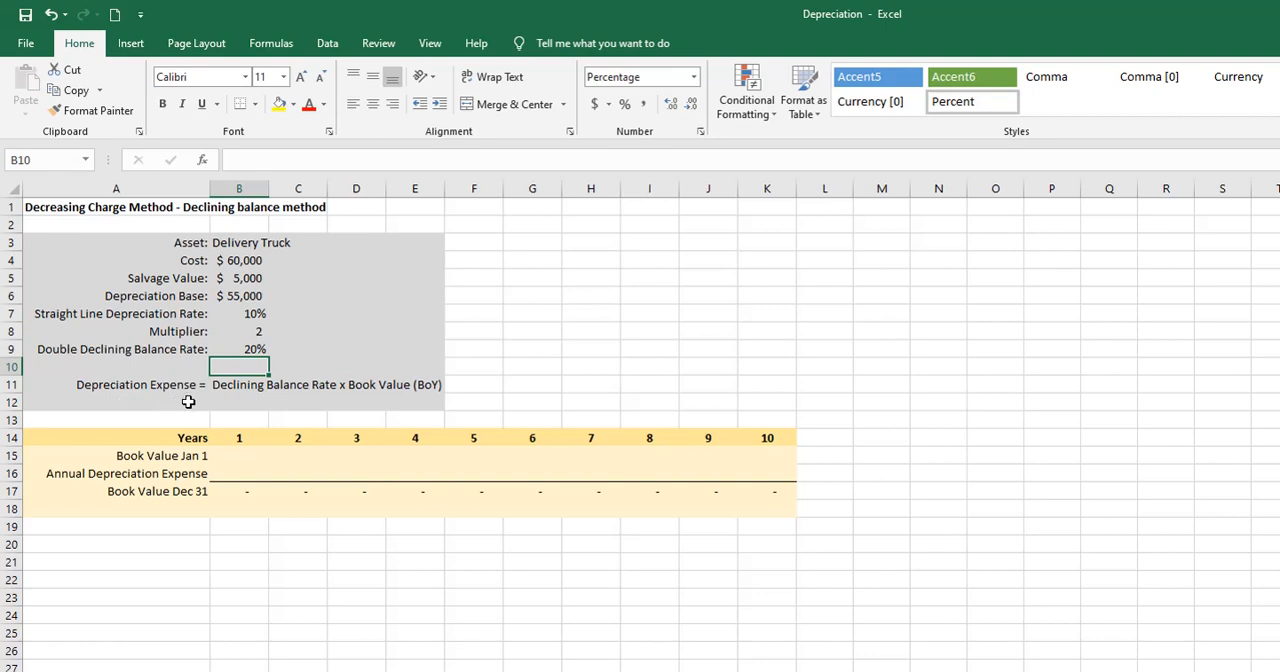
pyautogui.click(228, 349)
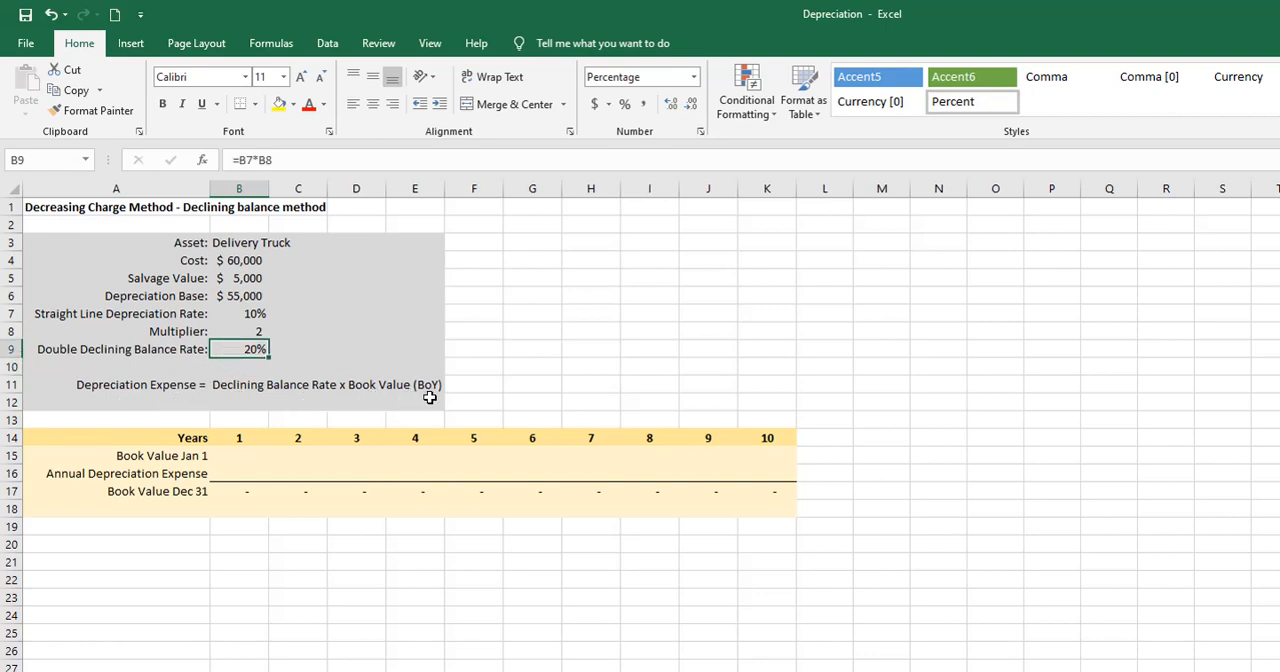
# - Link the first year's January 1 book value in B15 to the asset cost in B4
pyautogui.click(250, 453)
pyautogui.write('=')
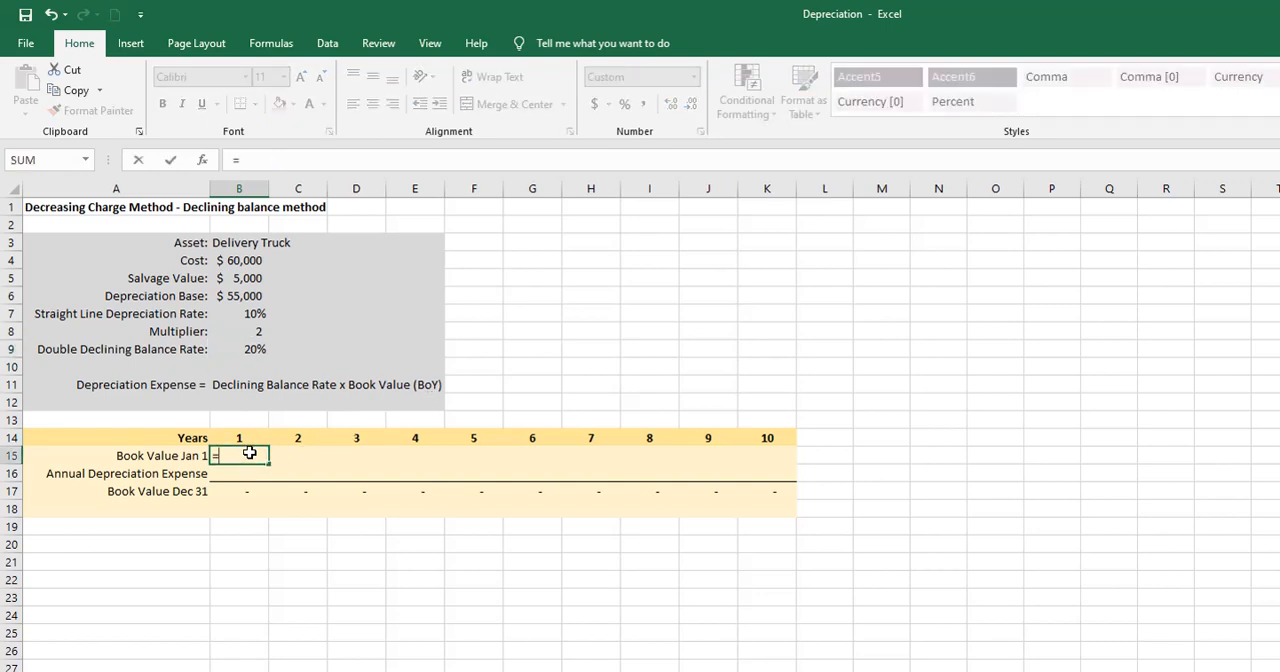
pyautogui.click(234, 260)
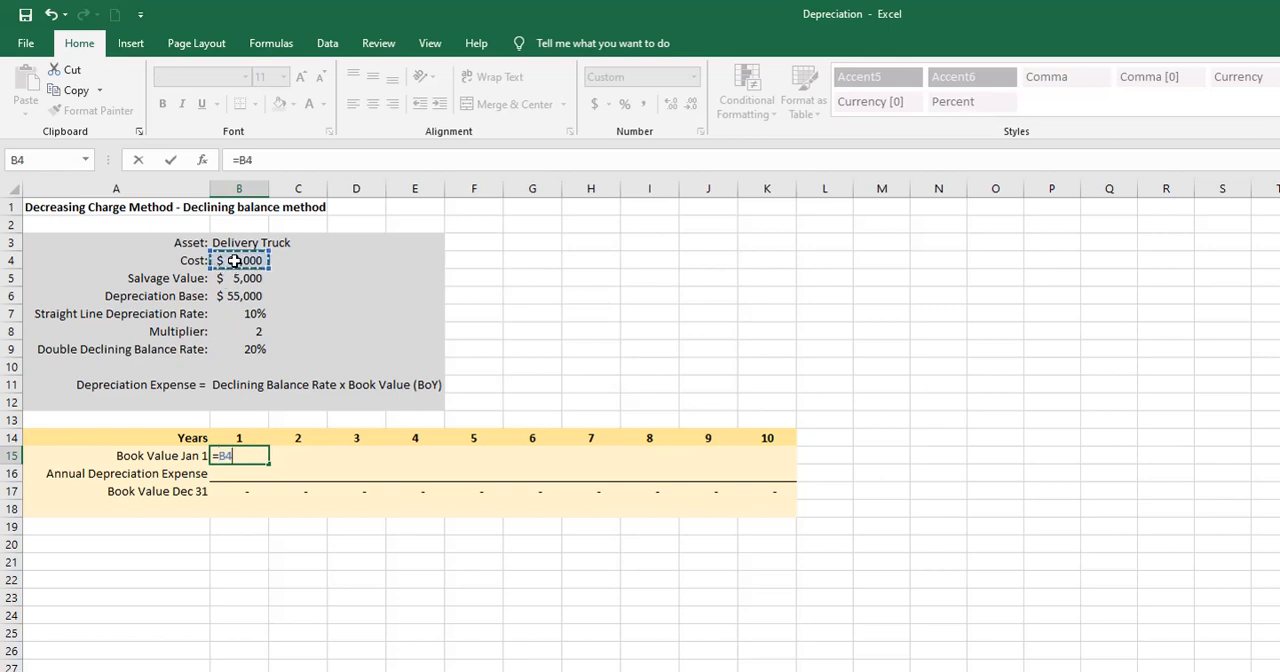
pyautogui.press('Return')
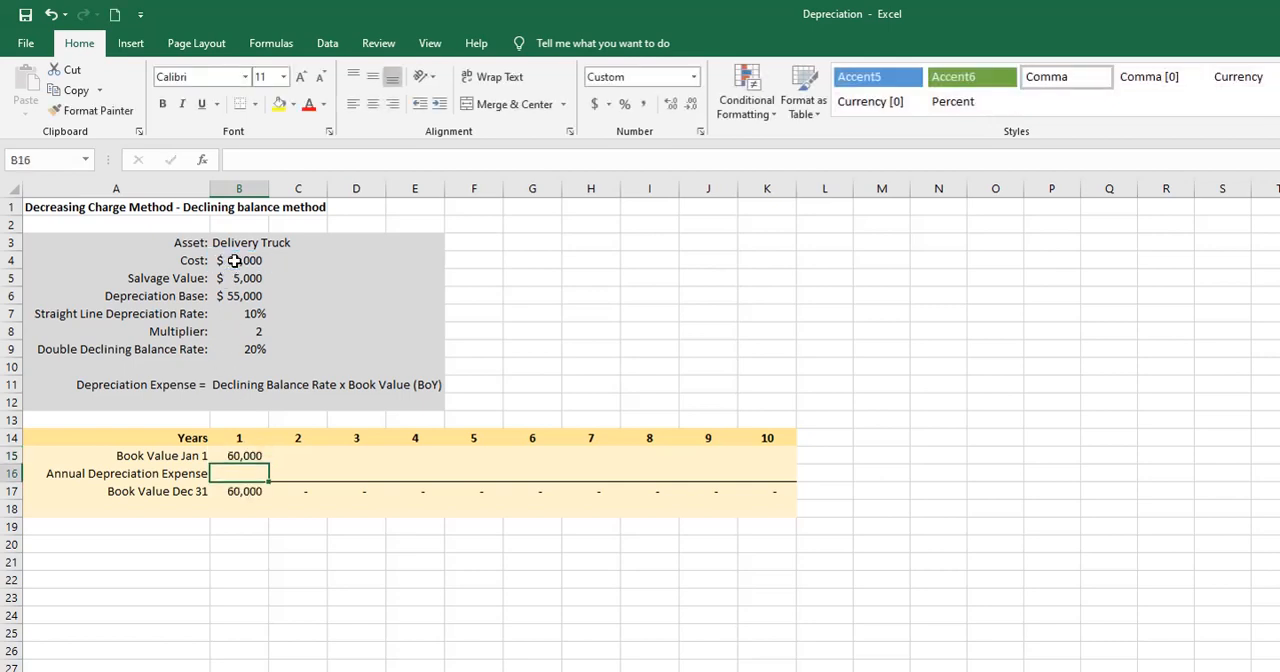
# - Enter the first year's annual depreciation expense in B16 as =B9*B15
pyautogui.write('=')
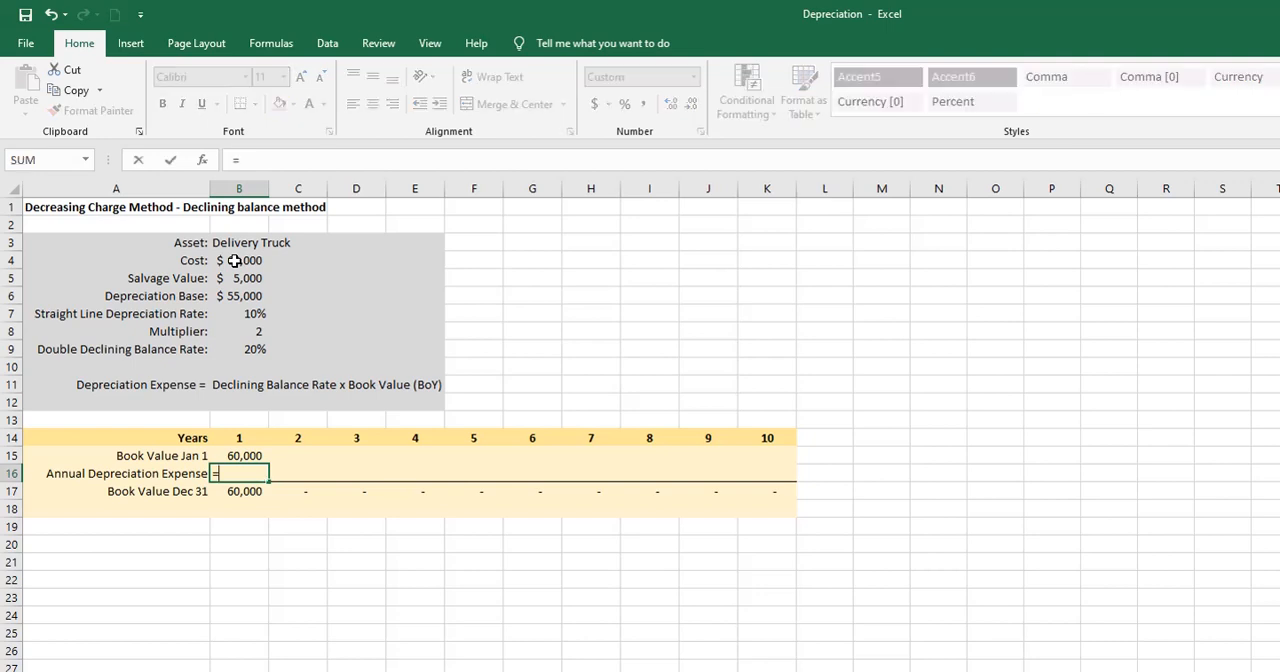
pyautogui.click(252, 346)
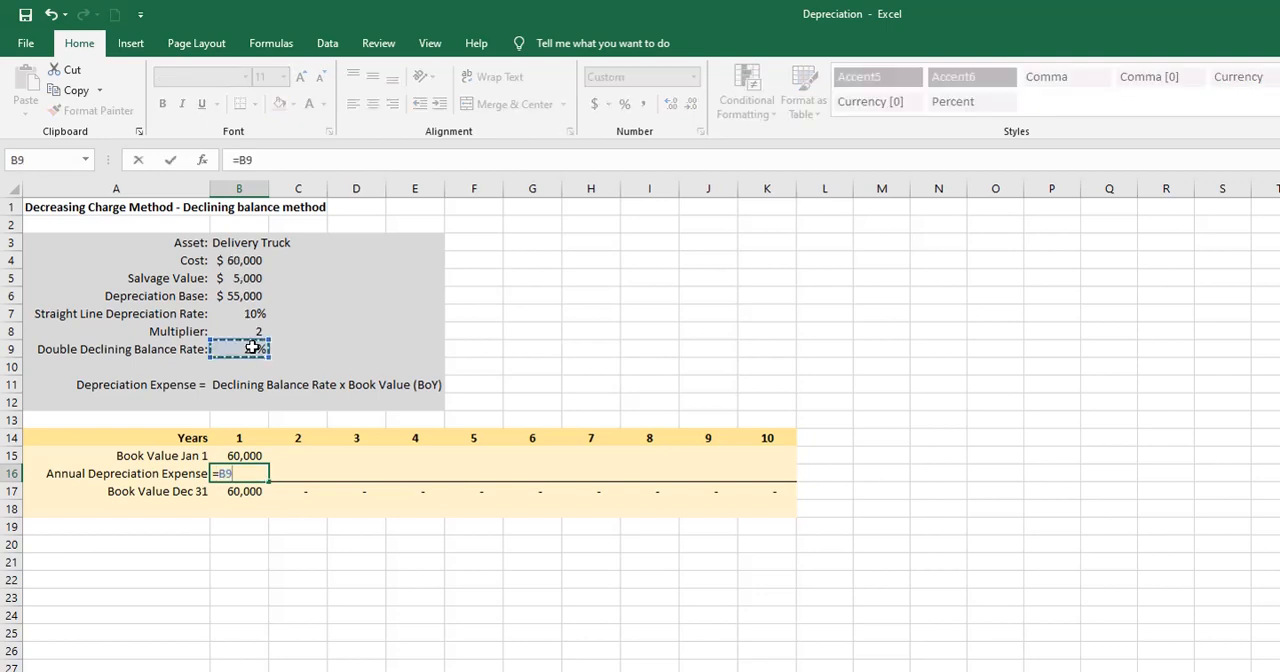
pyautogui.write('*')
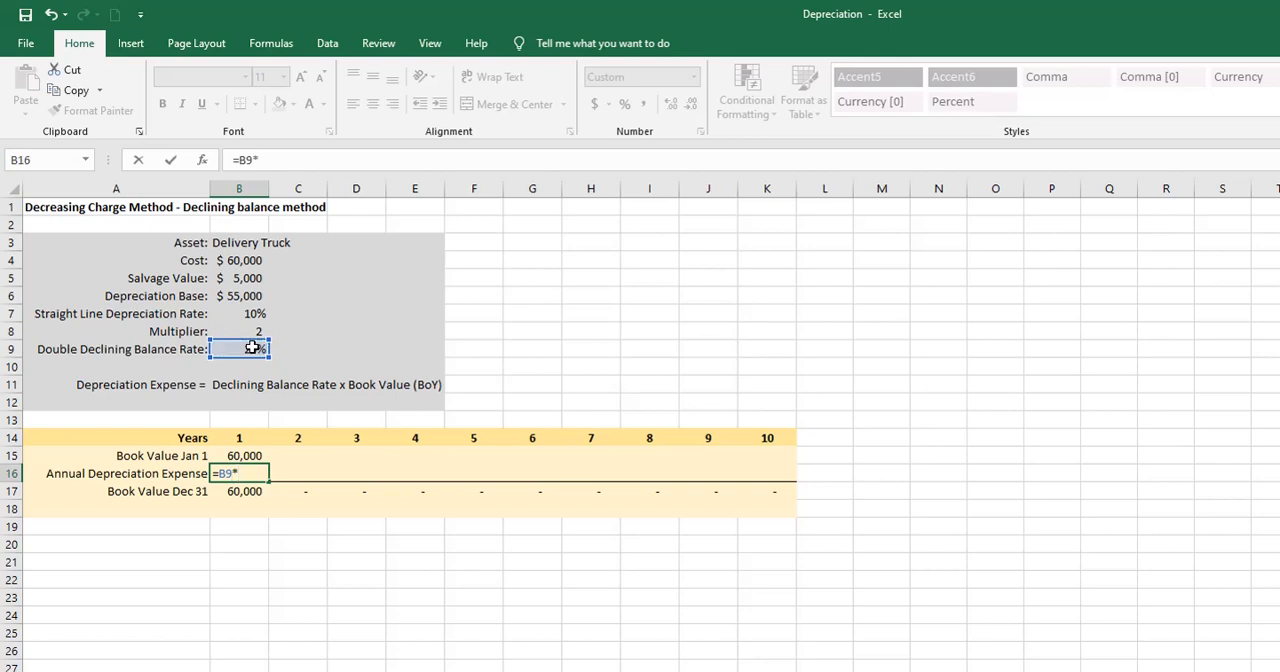
pyautogui.click(220, 455)
pyautogui.press('Return')
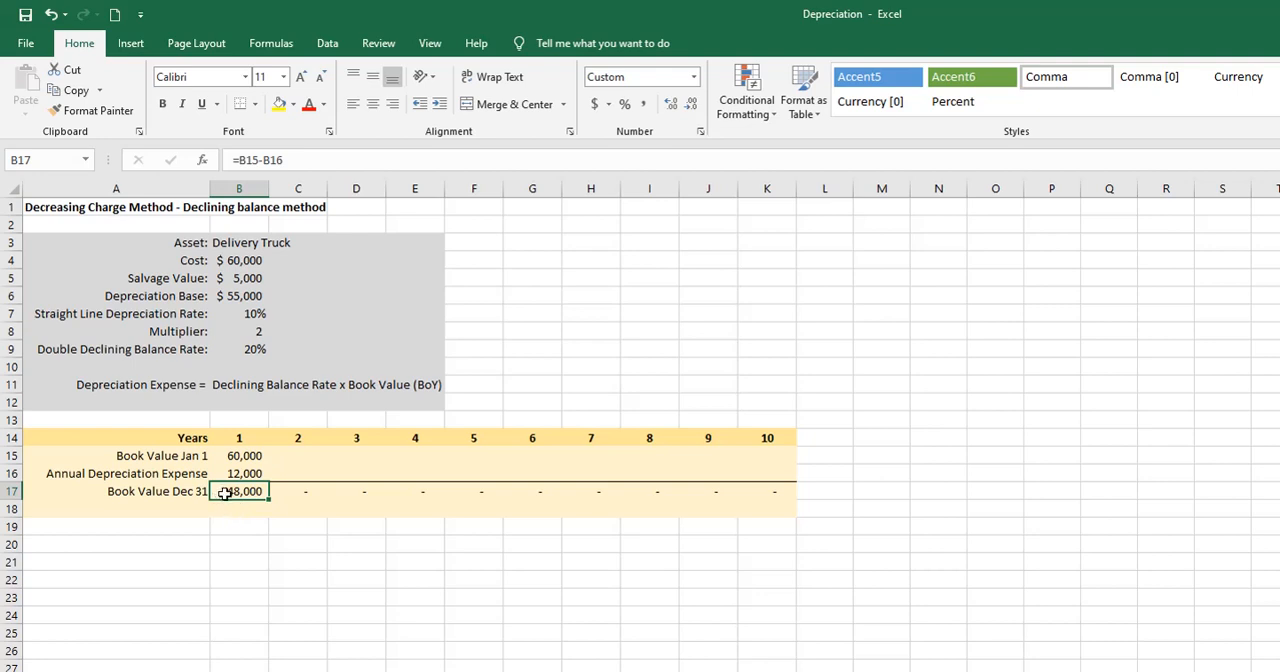
# - Link the second year's January 1 book value in C15 to the first year's closing book value in B17
pyautogui.click(293, 451)
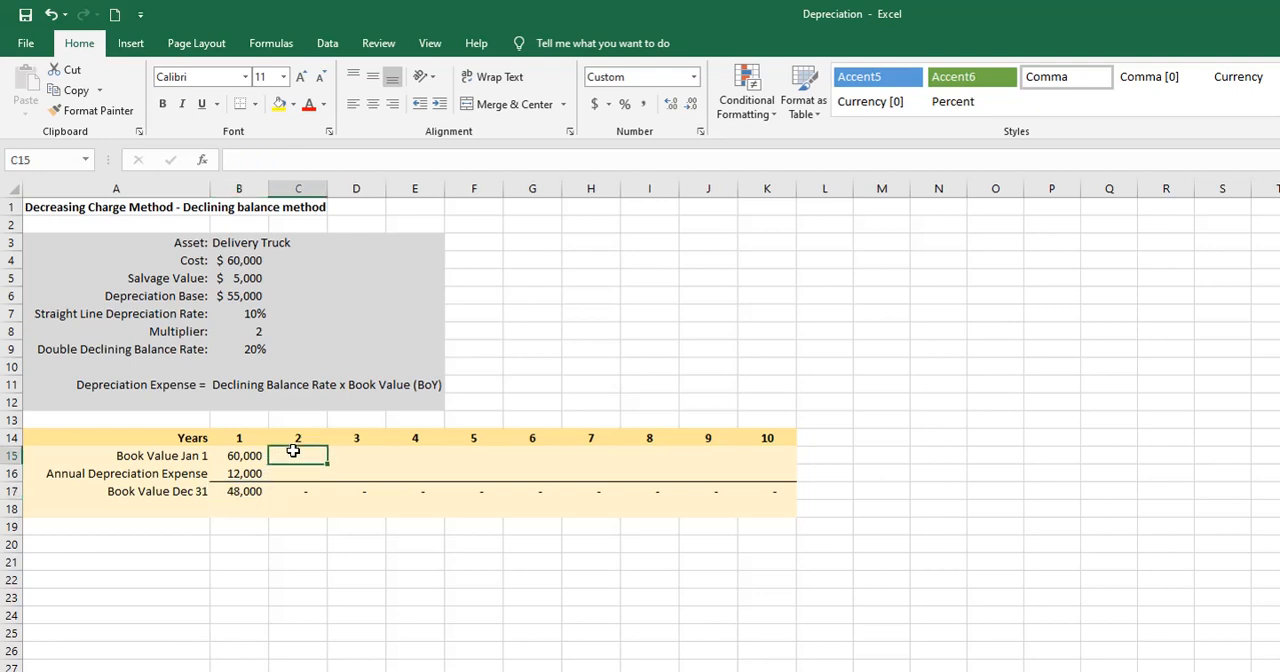
pyautogui.write('=')
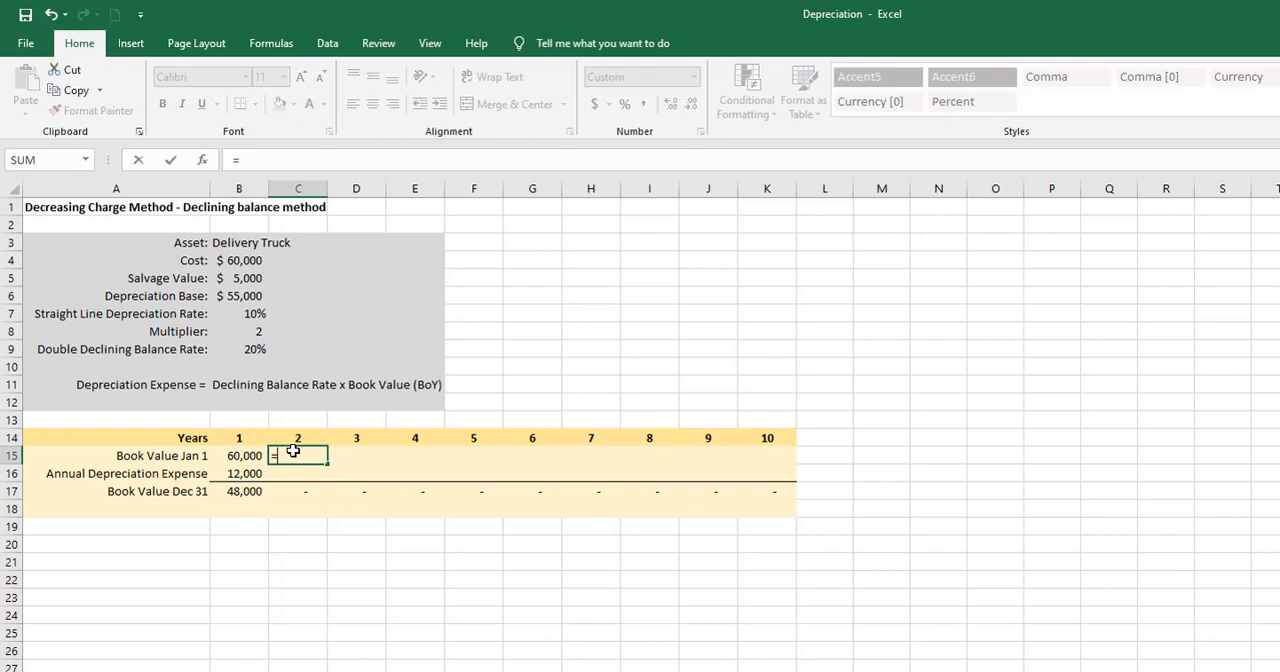
pyautogui.click(246, 494)
pyautogui.press('Return')
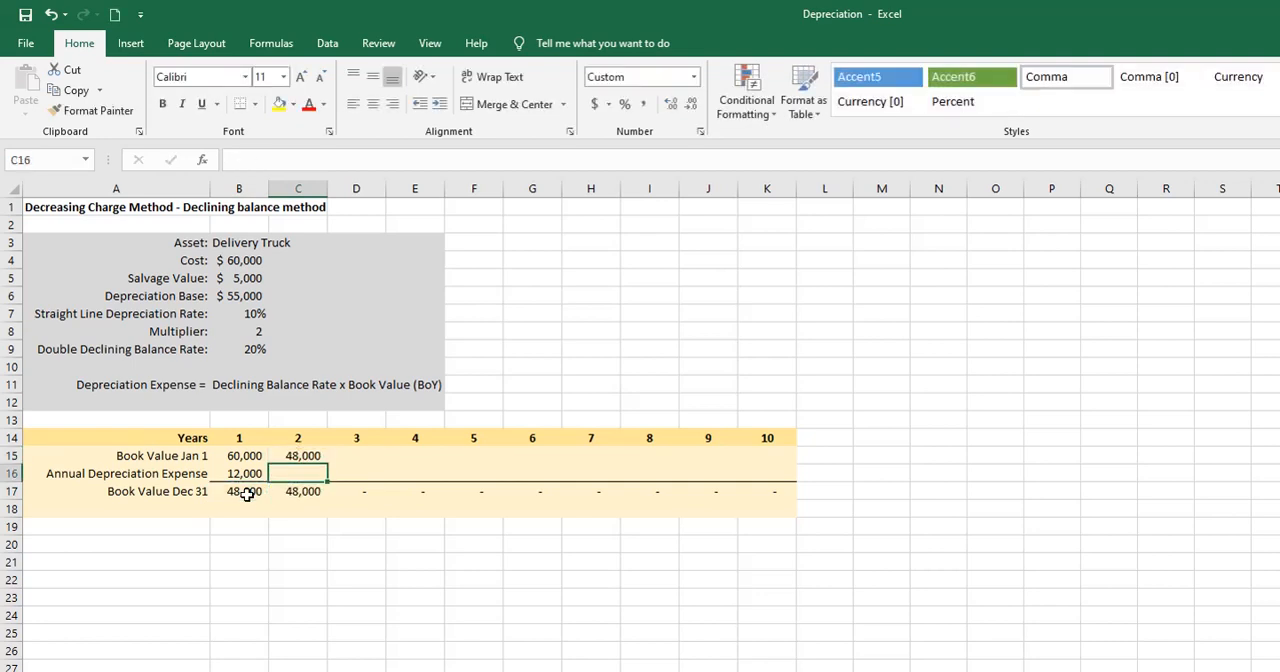
# - Enter the second year's annual depreciation expense in C16 as =$B$9*C15, with the rate reference locked
pyautogui.write('=')
pyautogui.click(243, 349)
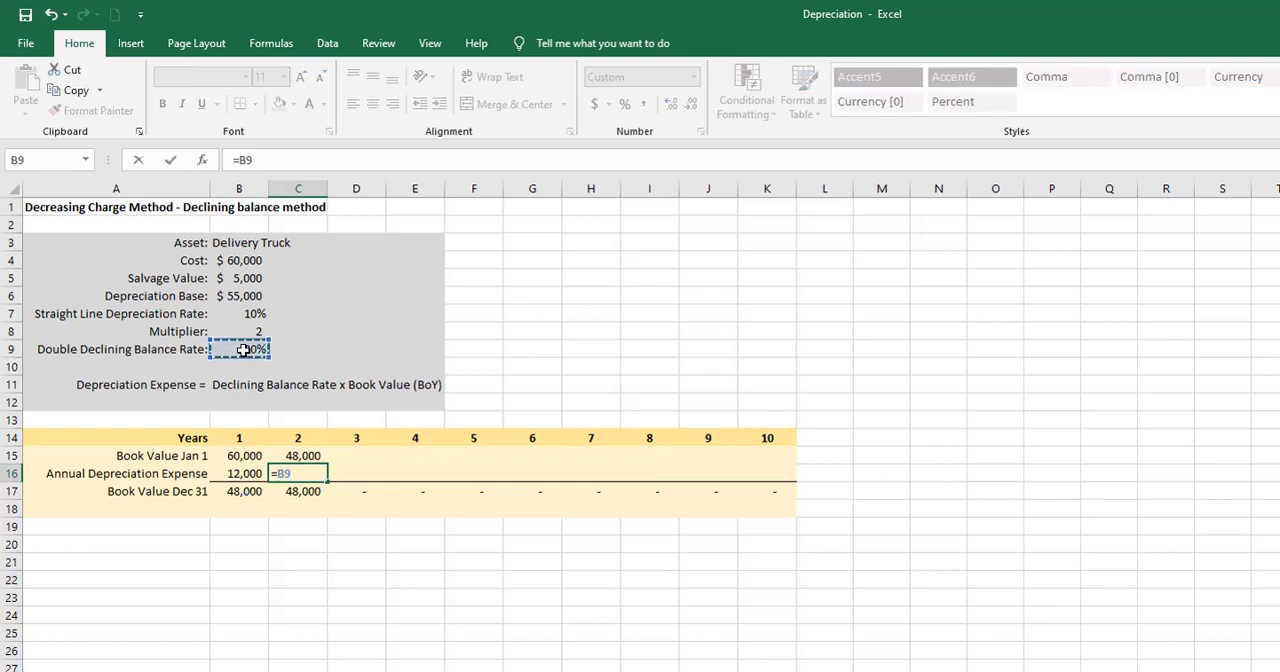
pyautogui.press('F4')
pyautogui.write('*')
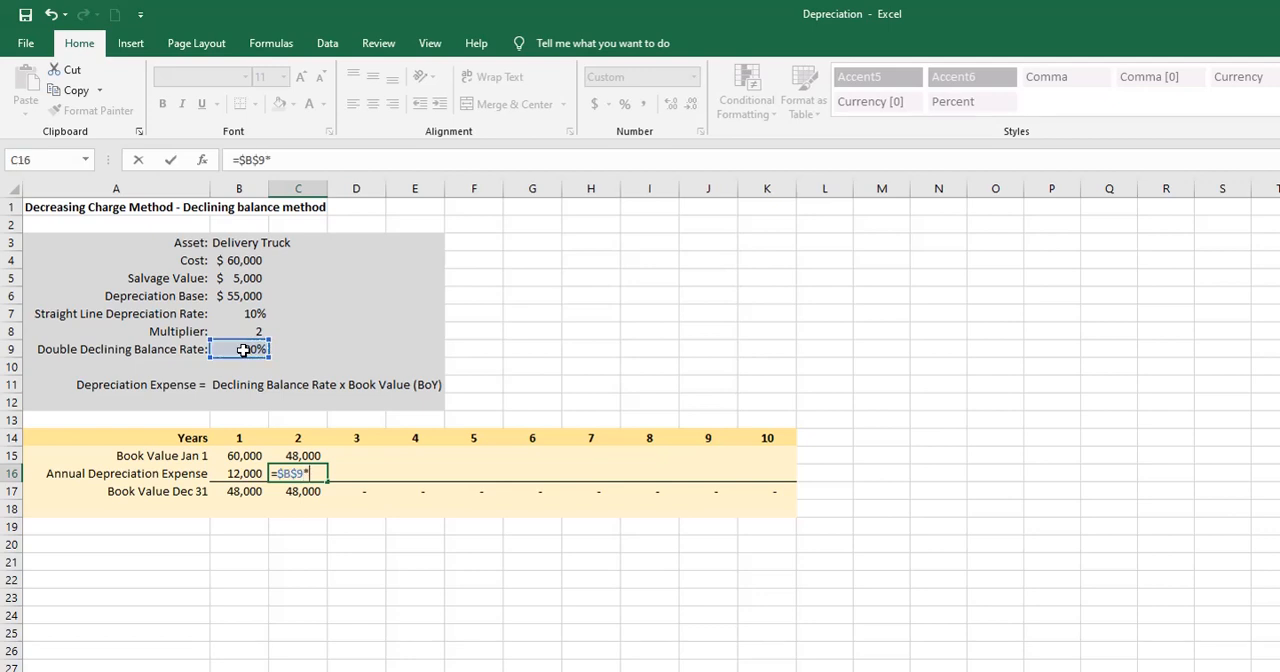
pyautogui.click(297, 455)
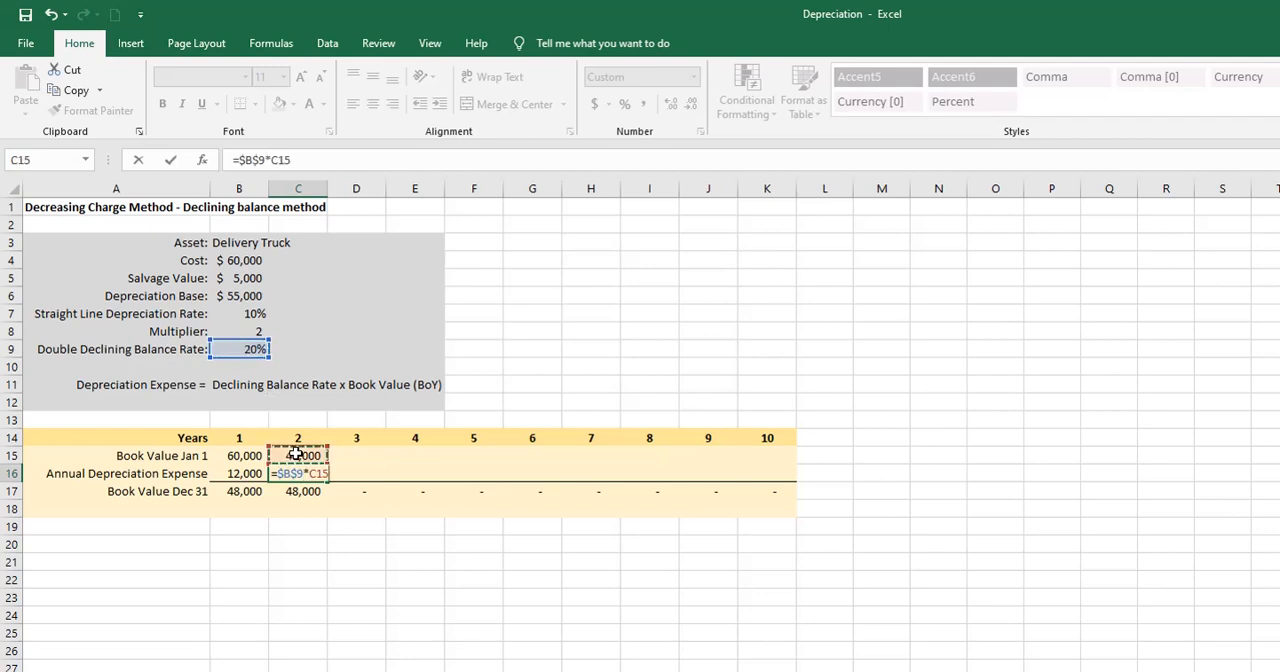
pyautogui.press('Return')
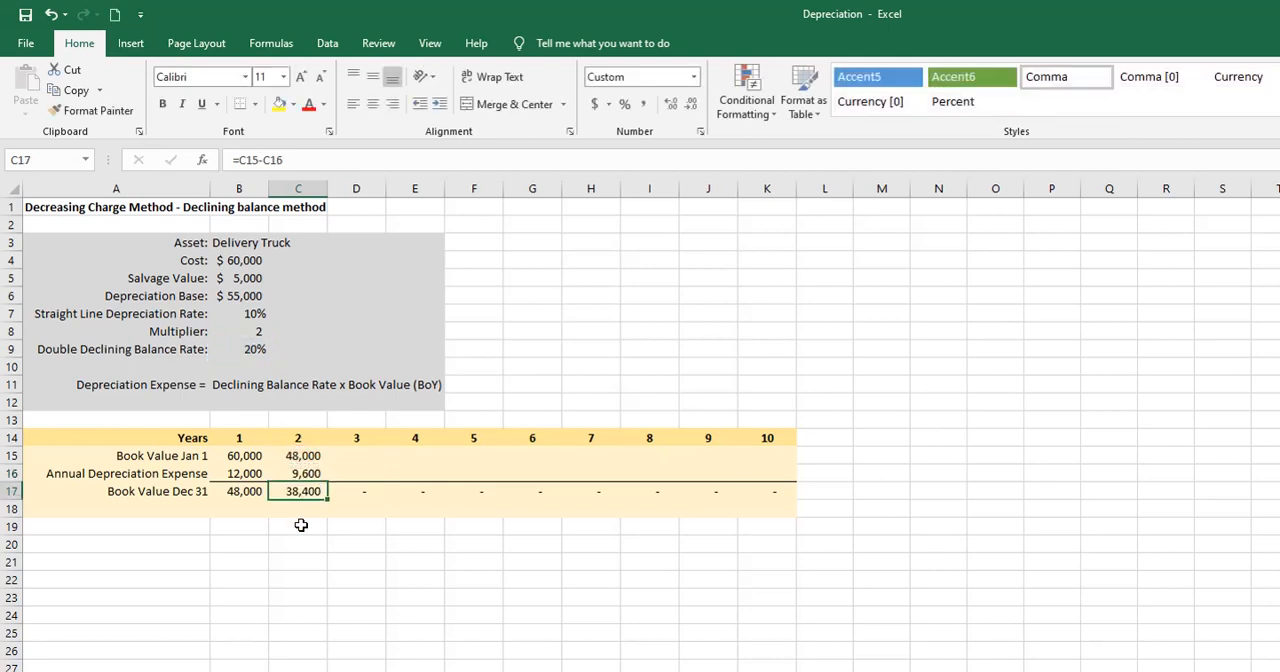
# - Fill the second year's formulas in C15:C17 across through year 10 in column K
pyautogui.moveTo(300, 455); pyautogui.dragTo(326, 491)
pyautogui.moveTo(328, 497); pyautogui.dragTo(800, 490)
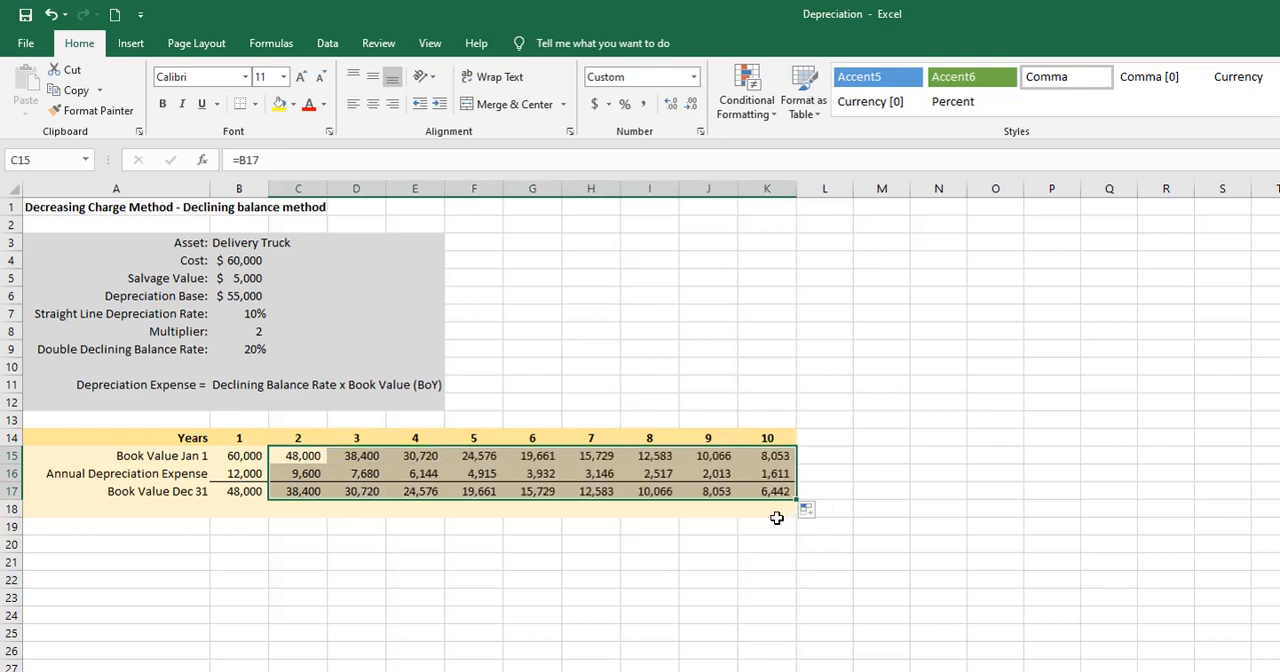
pyautogui.click(776, 522)
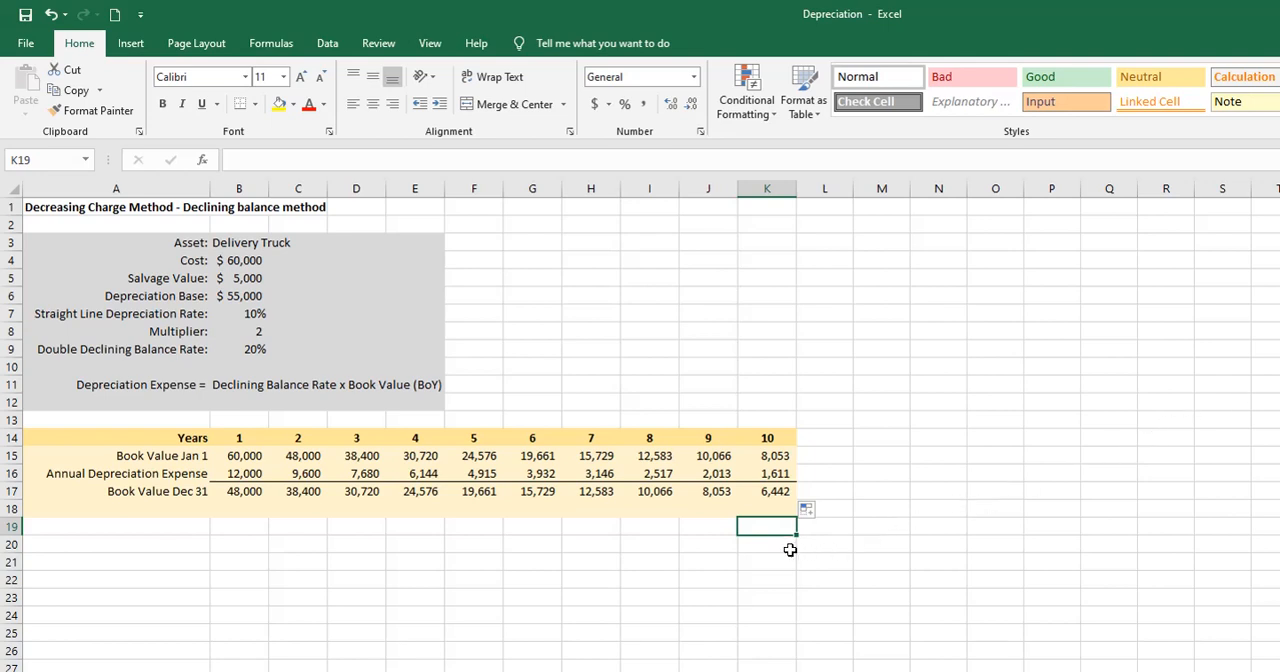
# - Adjust the year 10 depreciation expense in K16 to =$B$9*K15+1442 so the closing book value matches the salvage value
pyautogui.click(752, 491)
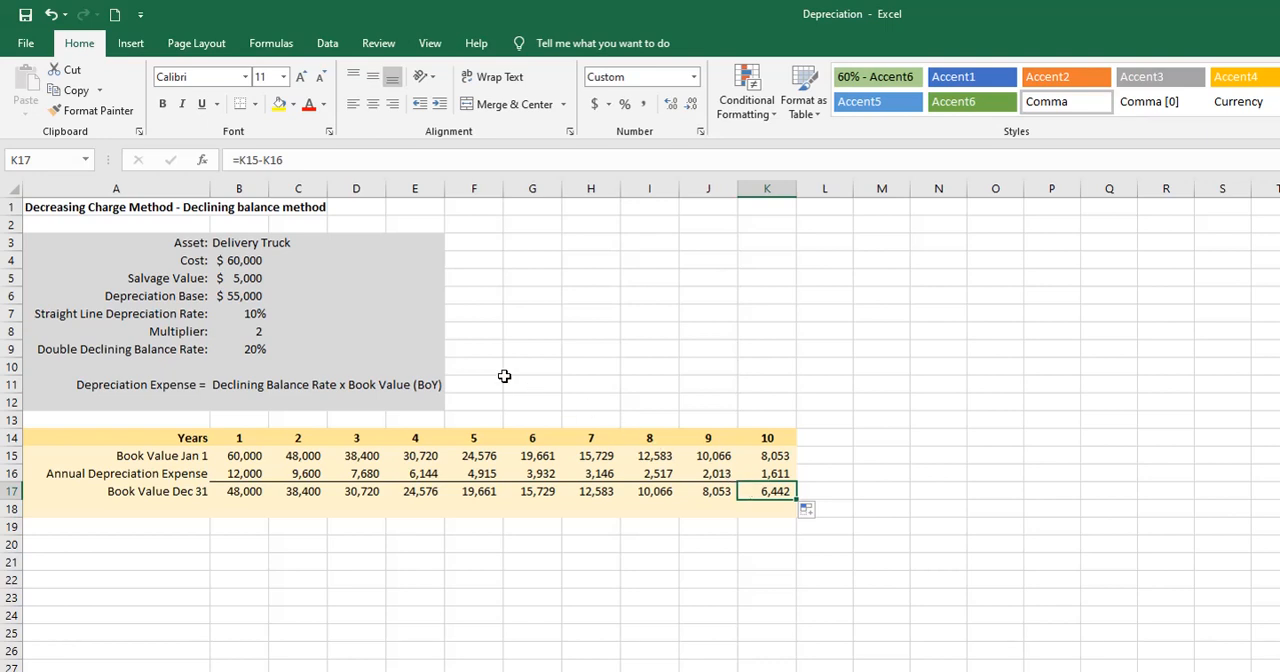
pyautogui.click(257, 278)
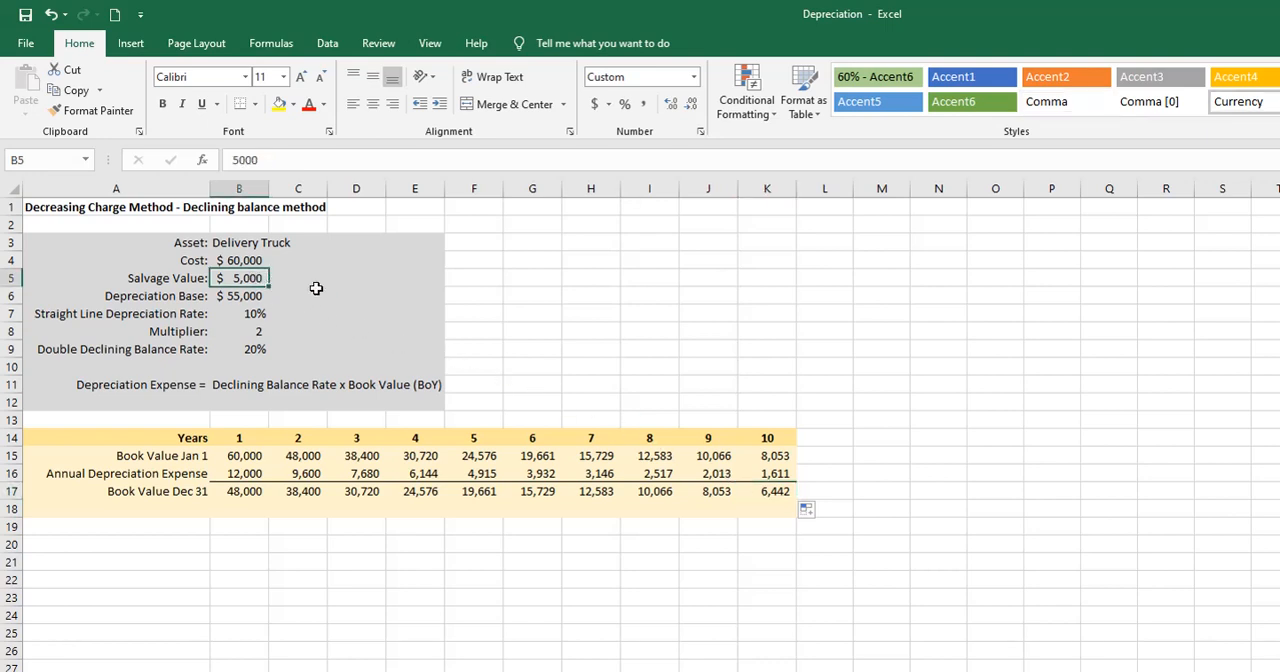
pyautogui.click(754, 473)
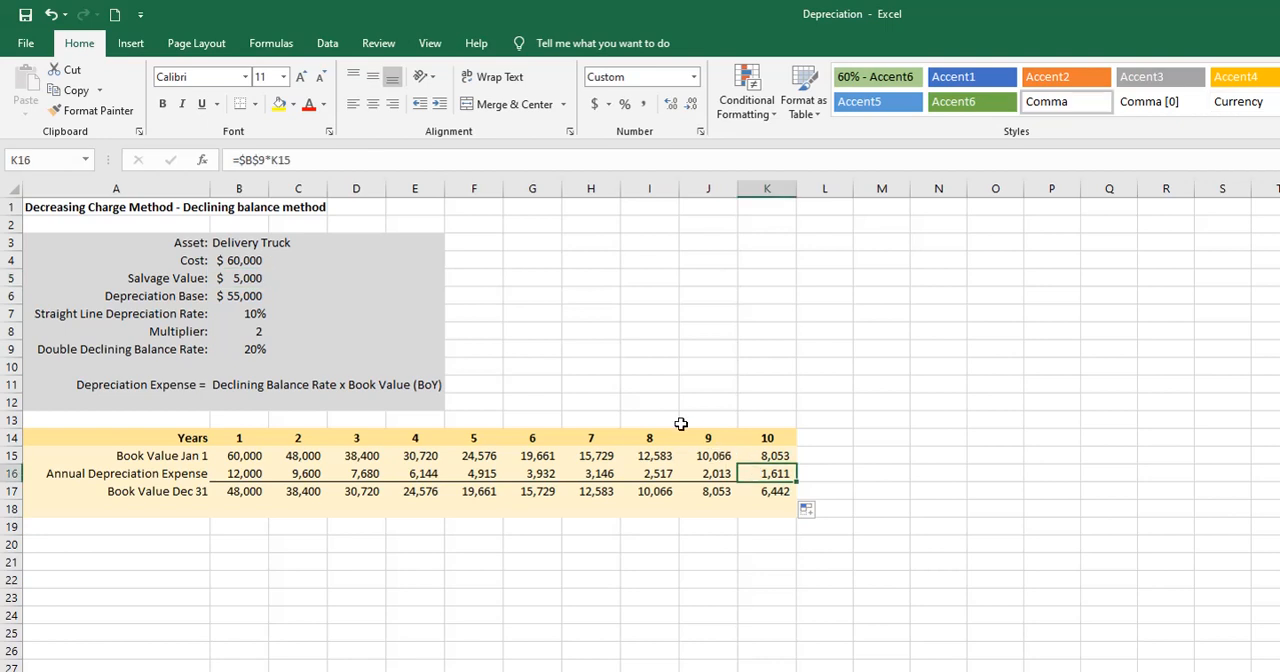
pyautogui.click(328, 166)
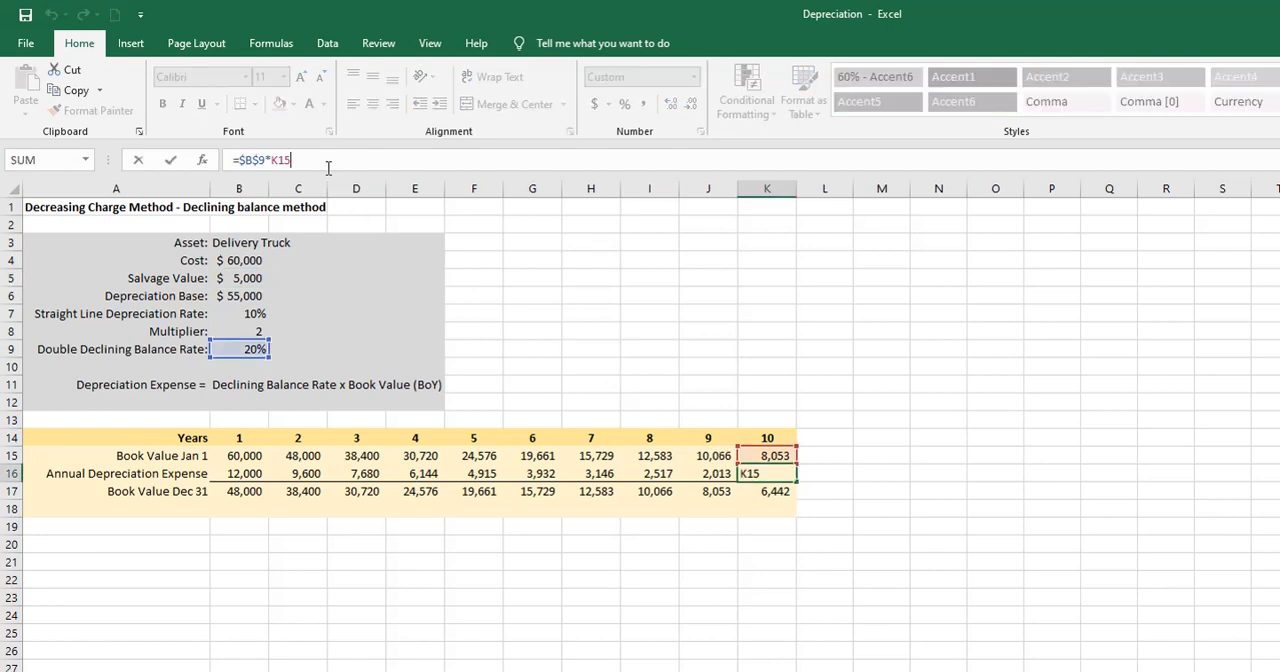
pyautogui.write('+1442')
pyautogui.press('Return')
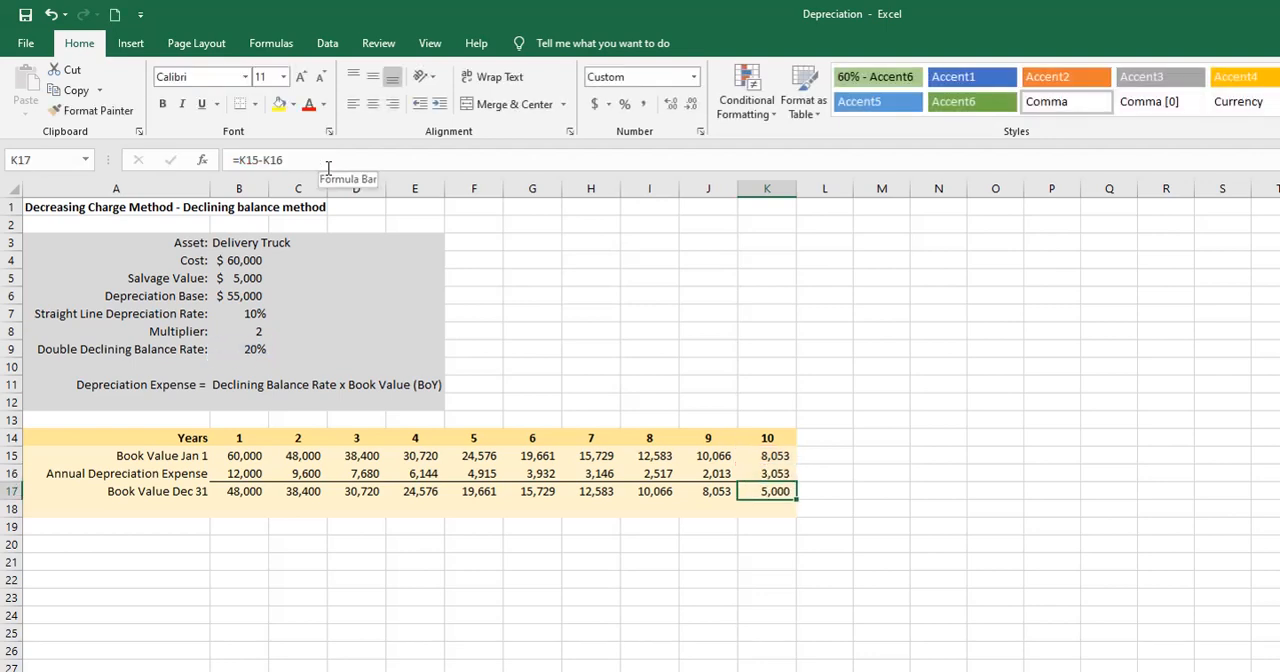
pyautogui.click(748, 473)
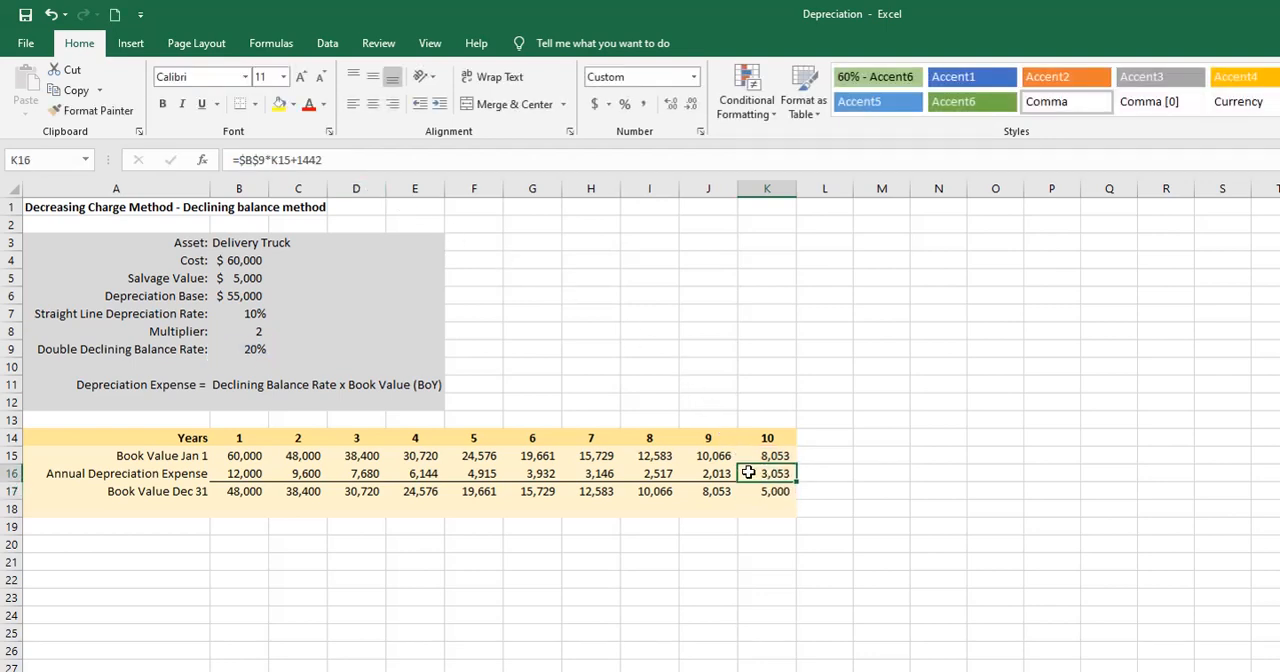
pyautogui.click(789, 508)
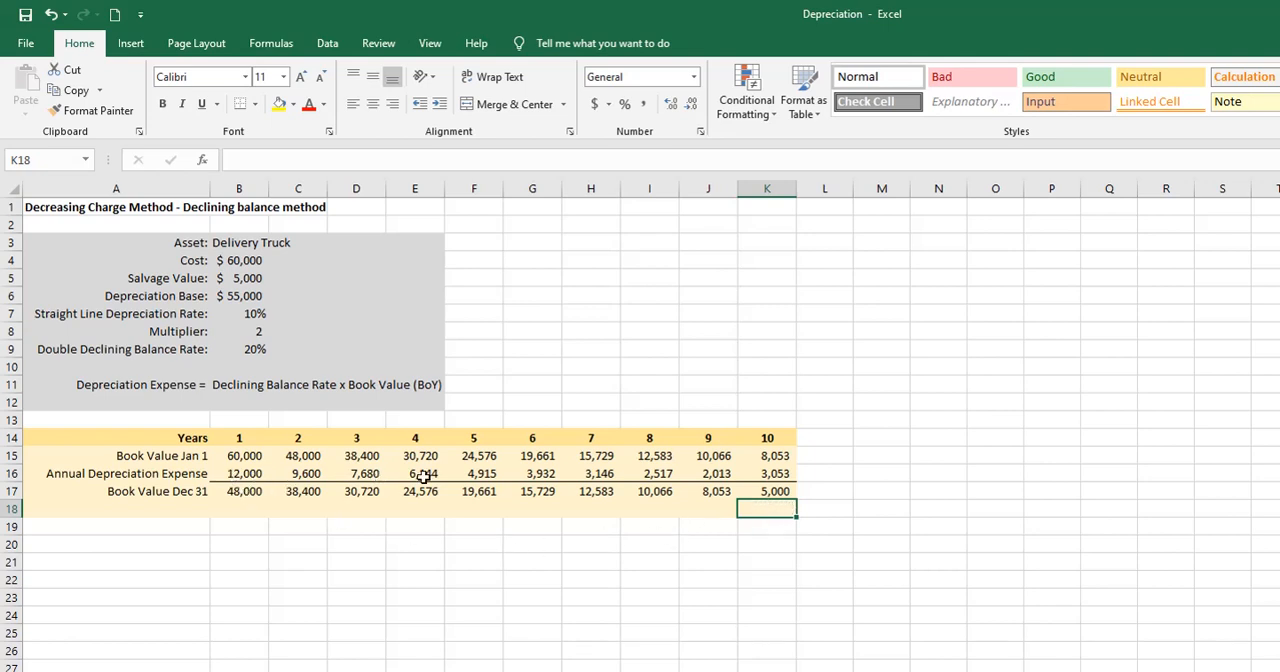
pyautogui.click(780, 525)
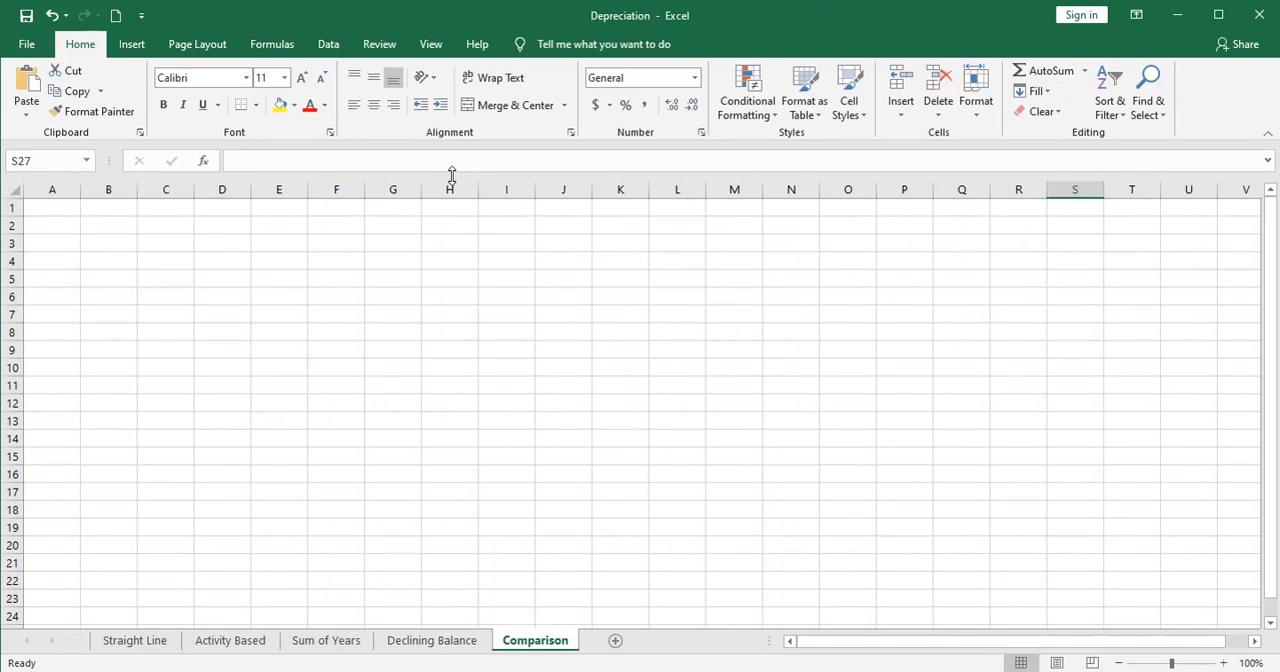
# - Insert a blank column chart on the Comparison sheet and enlarge it to cover about A1:Q24
pyautogui.click(131, 44)
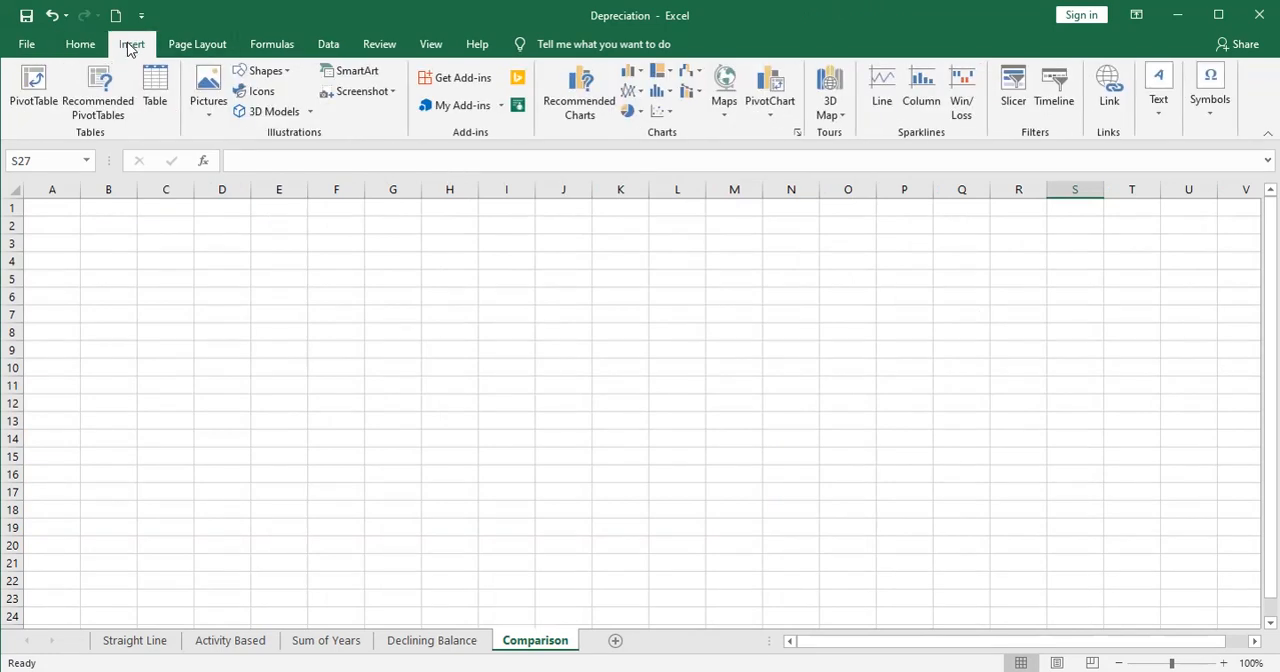
pyautogui.click(633, 76)
pyautogui.click(643, 126)
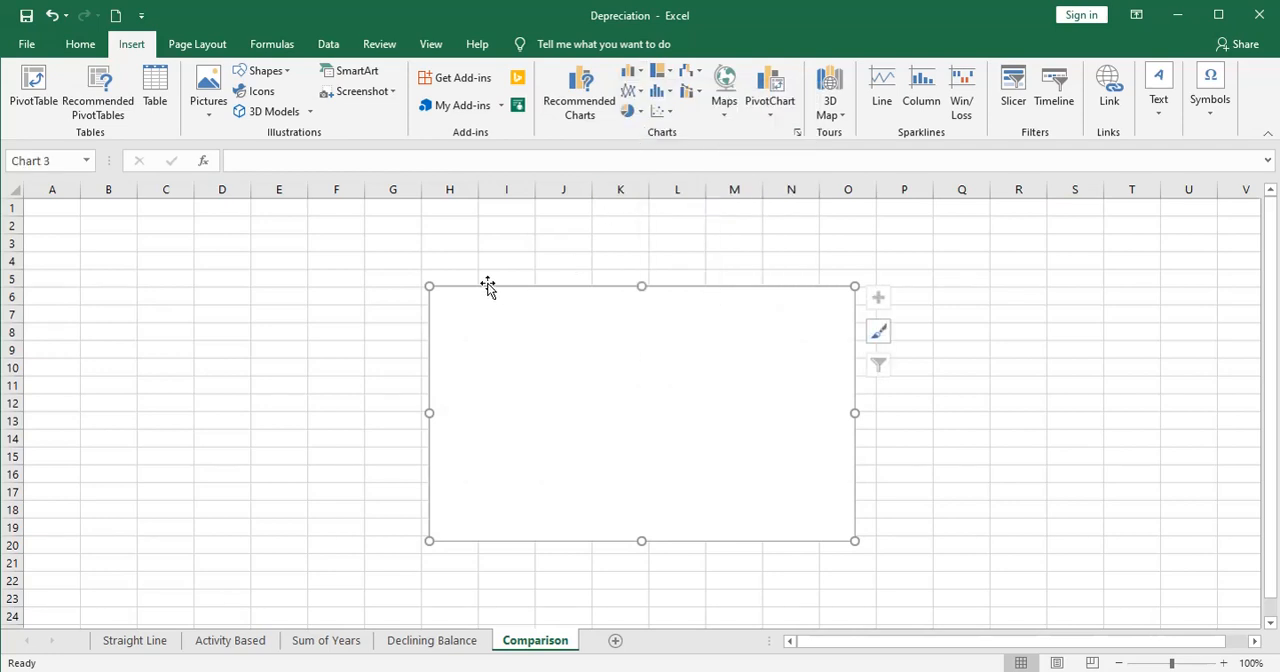
pyautogui.moveTo(429, 286); pyautogui.dragTo(32, 204)
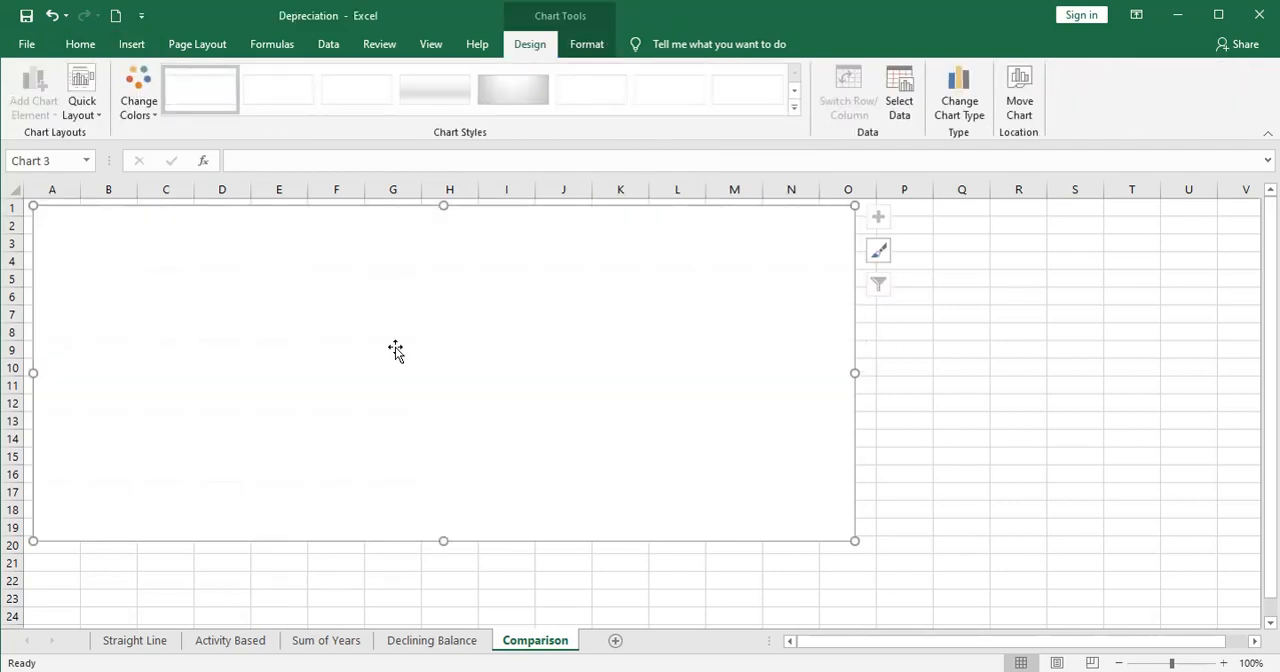
pyautogui.moveTo(853, 538); pyautogui.dragTo(964, 511)
pyautogui.scroll(2, 1163, 474)
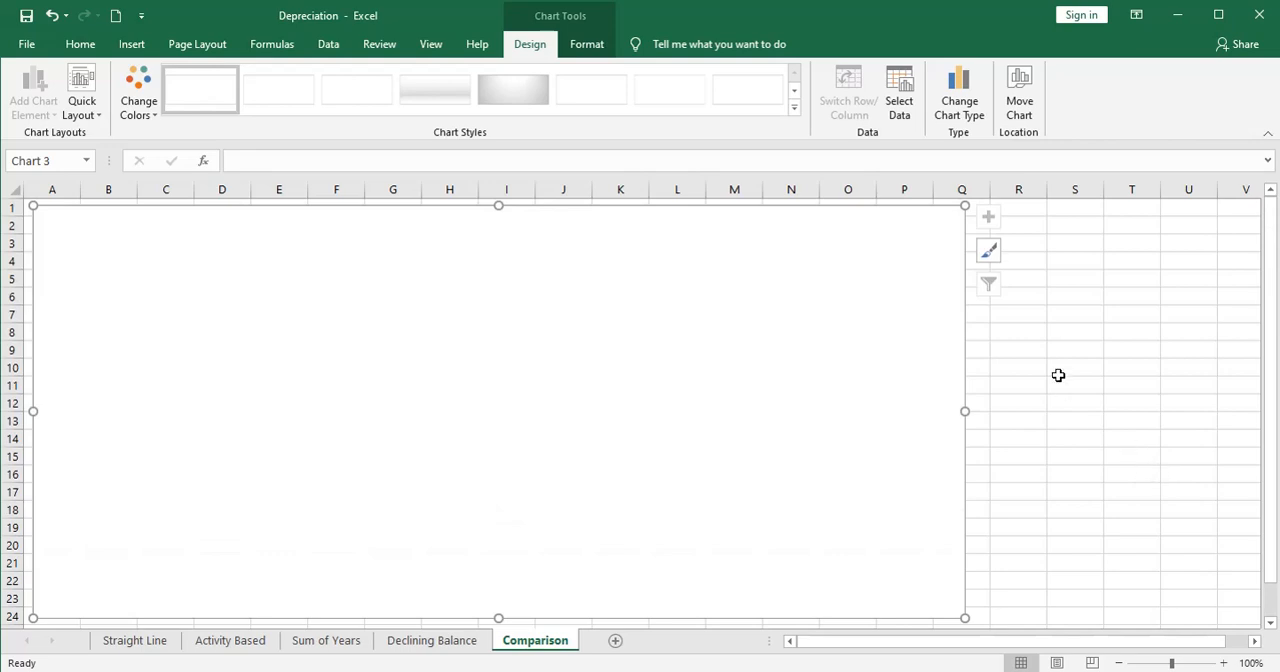
# - Add a chart series named Straight Line using the annual depreciation expenses in B17:K17 of the Straight Line sheet
pyautogui.click(899, 100)
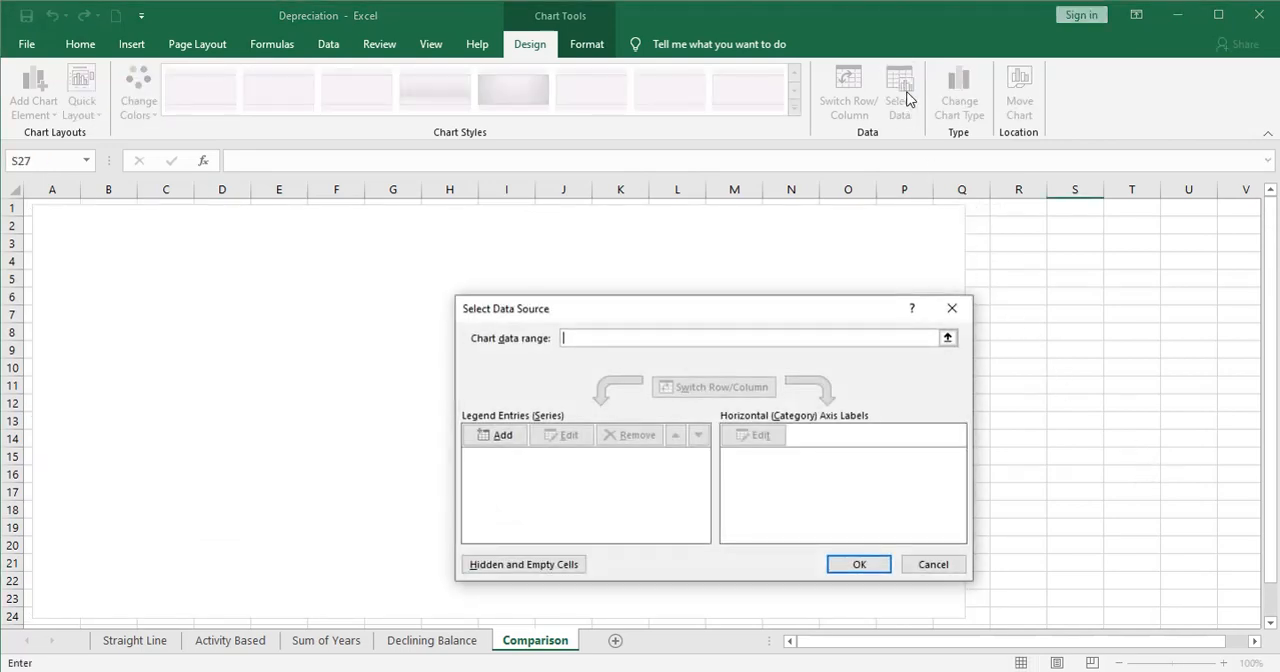
pyautogui.click(500, 435)
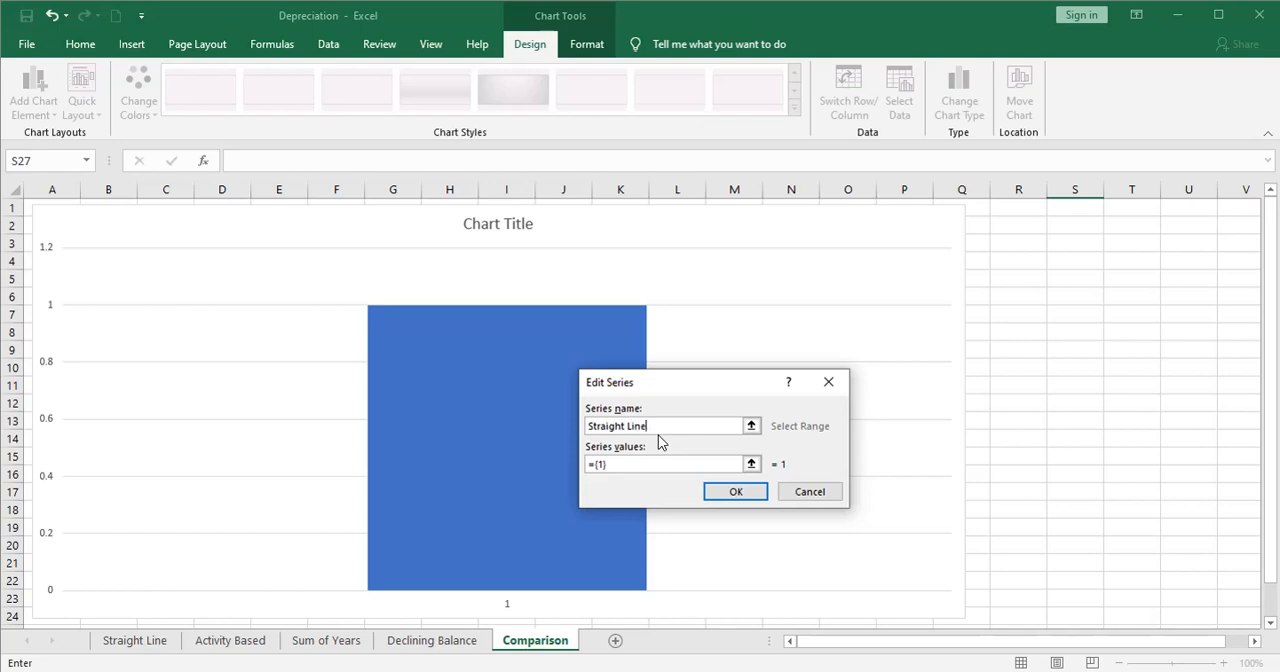
pyautogui.click(751, 464)
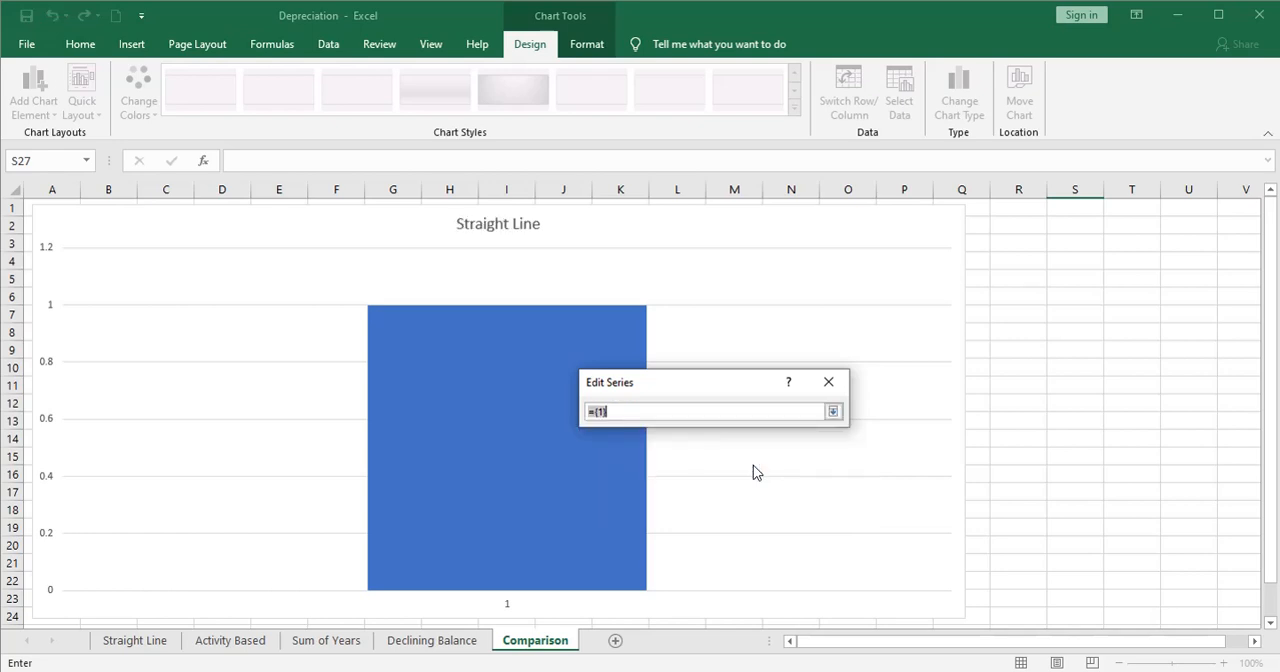
pyautogui.click(134, 641)
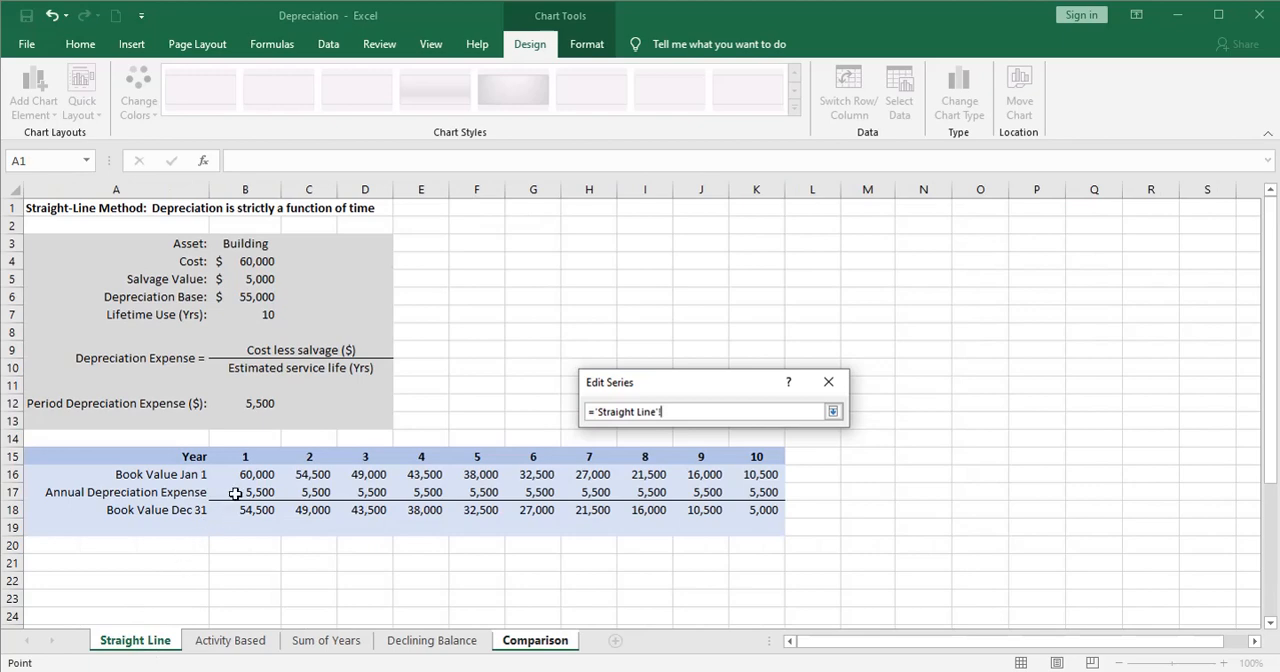
pyautogui.click(268, 492)
pyautogui.moveTo(268, 492); pyautogui.dragTo(738, 497)
pyautogui.press('Return')
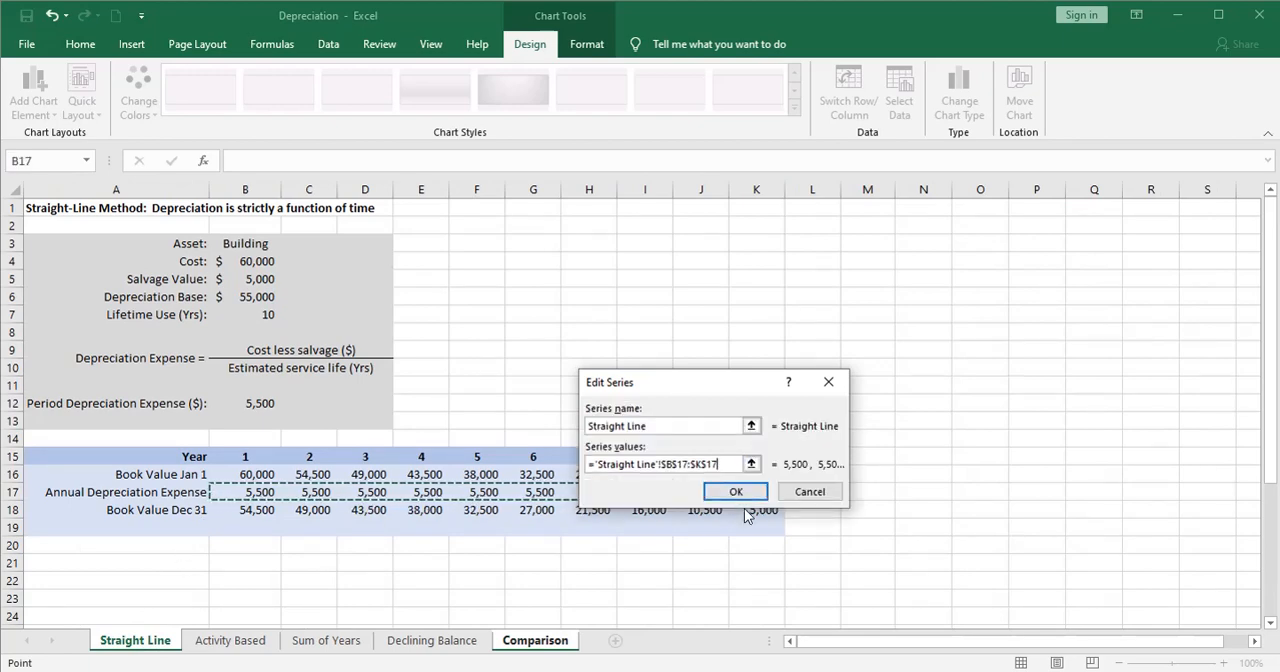
pyautogui.click(738, 499)
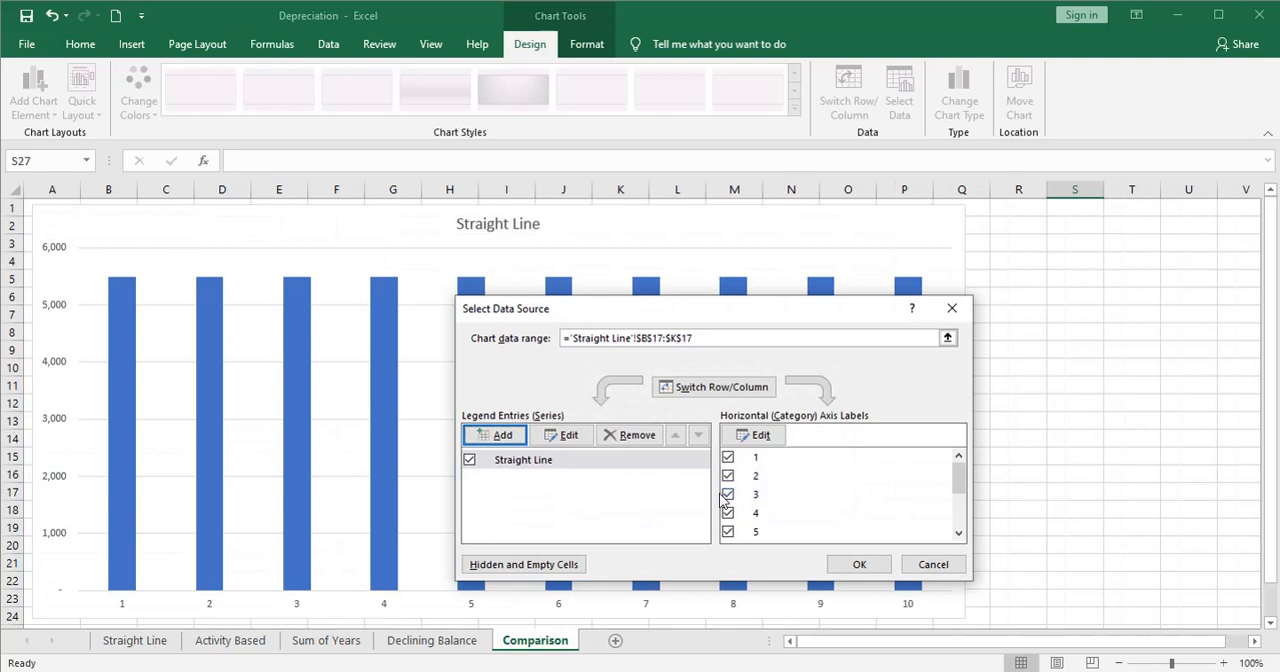
# - Add a chart series named Activity Based using the annual depreciation expenses in B17:K17 of the Activity Based sheet
pyautogui.click(494, 435)
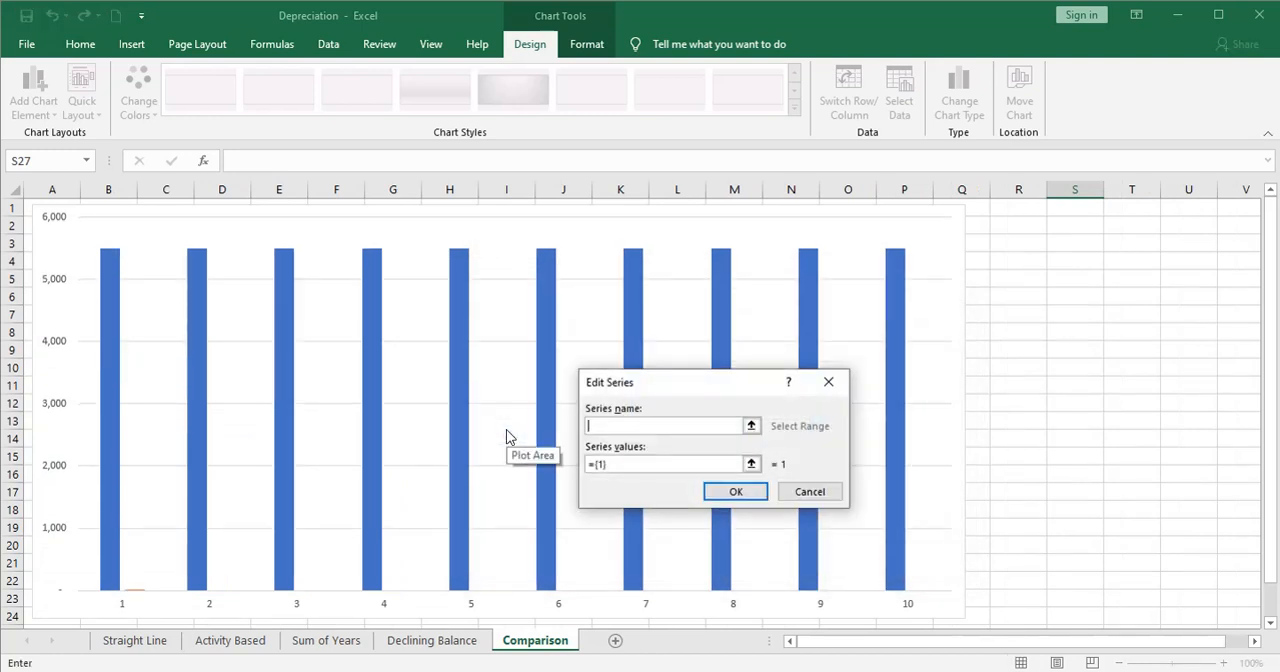
pyautogui.write('Activity Based')
pyautogui.click(751, 464)
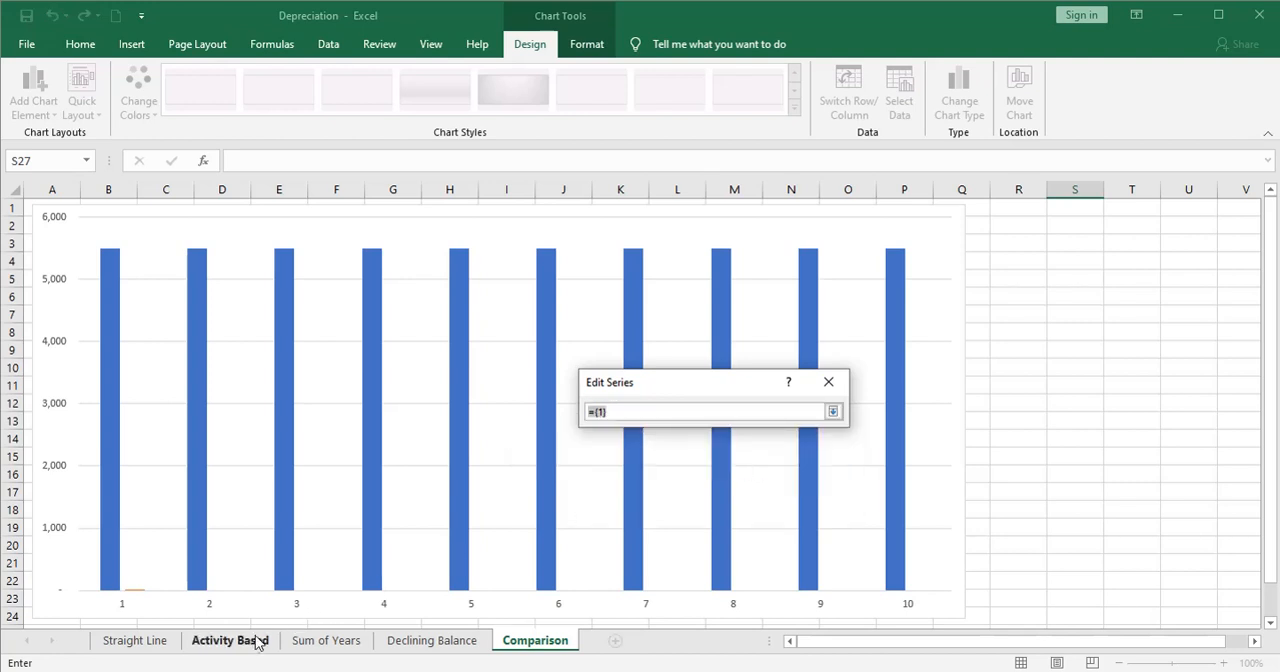
pyautogui.click(258, 641)
pyautogui.moveTo(249, 492); pyautogui.dragTo(745, 487)
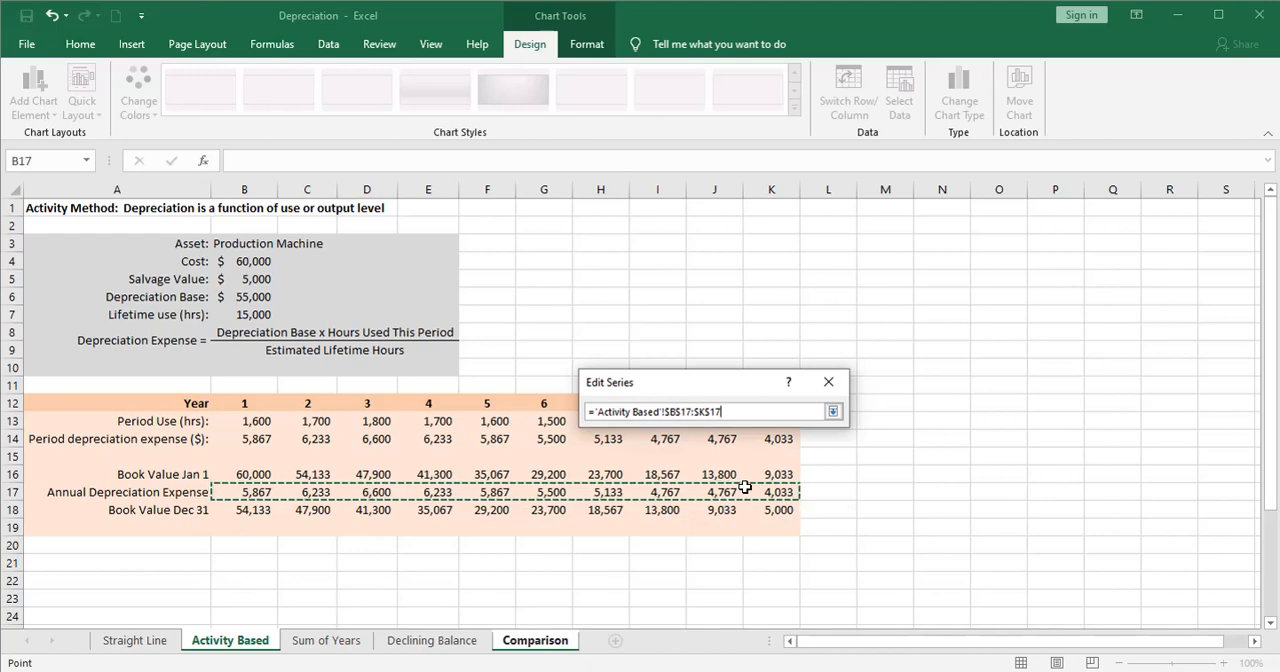
pyautogui.press('Return')
pyautogui.click(737, 489)
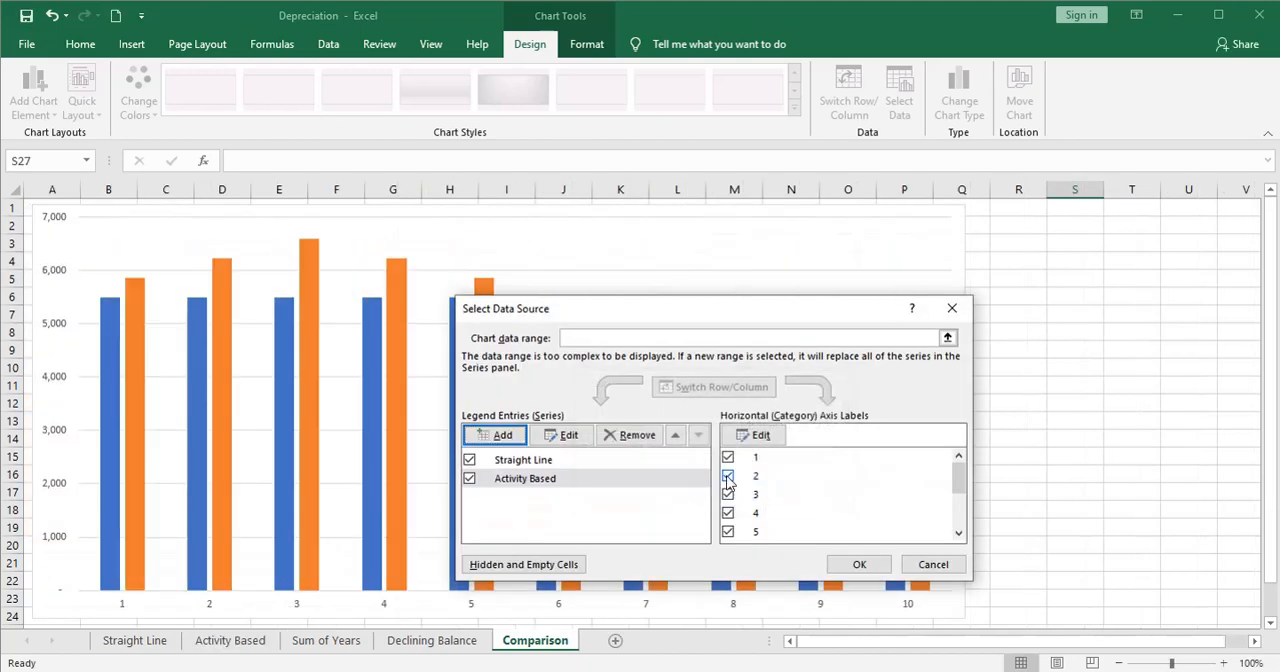
# - Add a chart series named Sum of Years using the annual depreciation expenses in B16:K16 of the Sum of Years sheet
pyautogui.moveTo(666, 317); pyautogui.dragTo(824, 313)
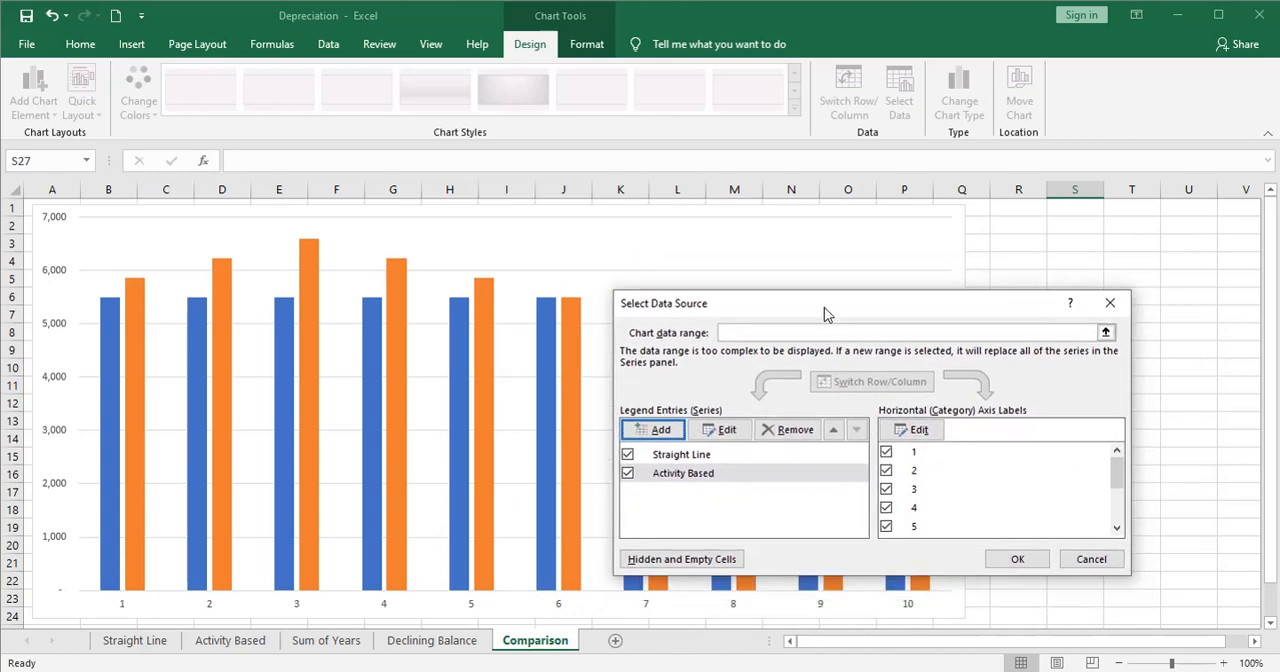
pyautogui.click(665, 429)
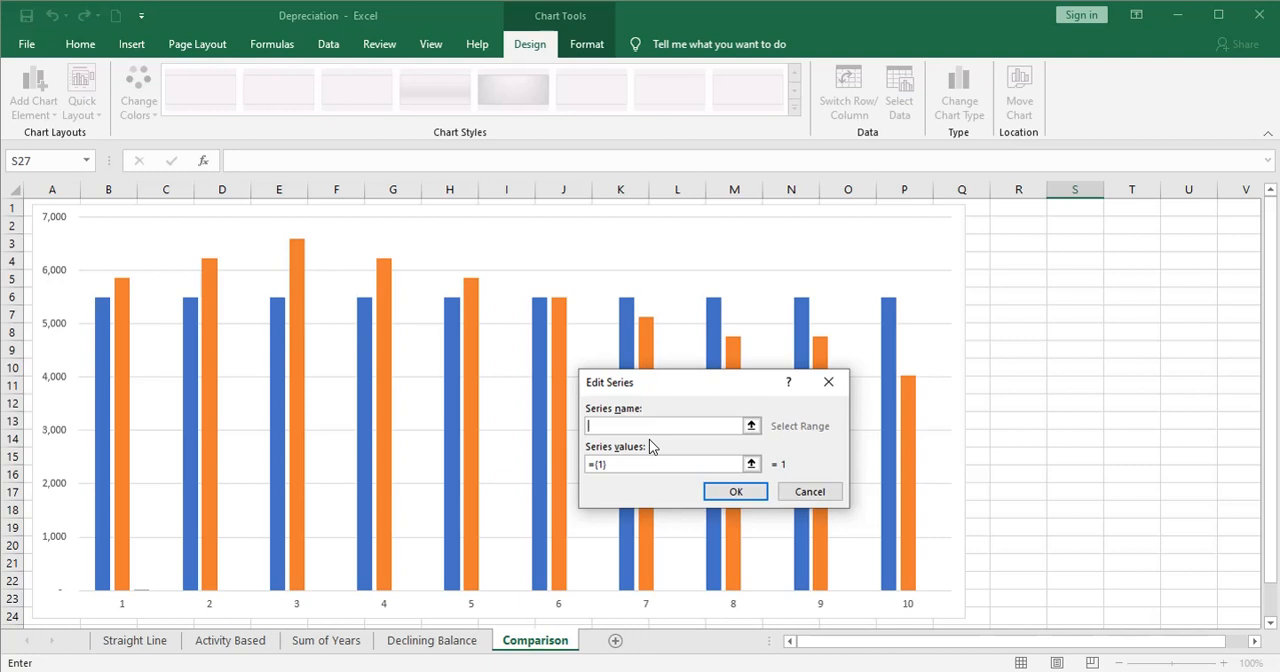
pyautogui.write('Sum of Years')
pyautogui.click(751, 464)
pyautogui.click(334, 644)
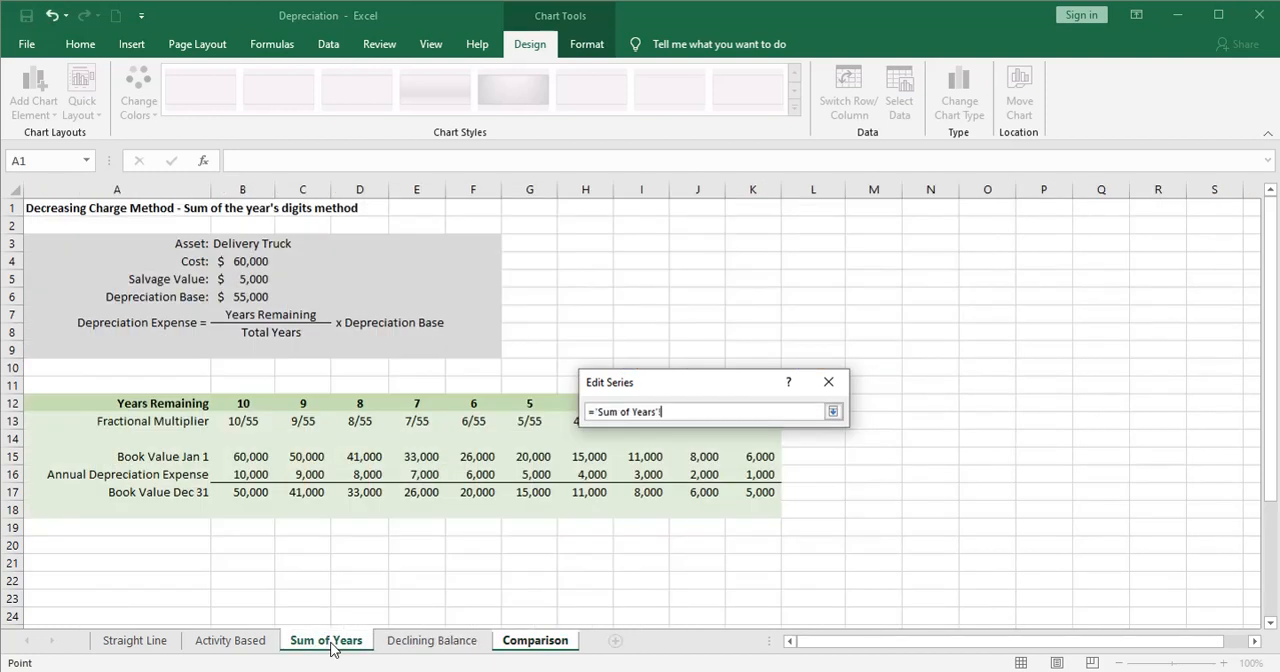
pyautogui.moveTo(263, 475); pyautogui.dragTo(751, 470)
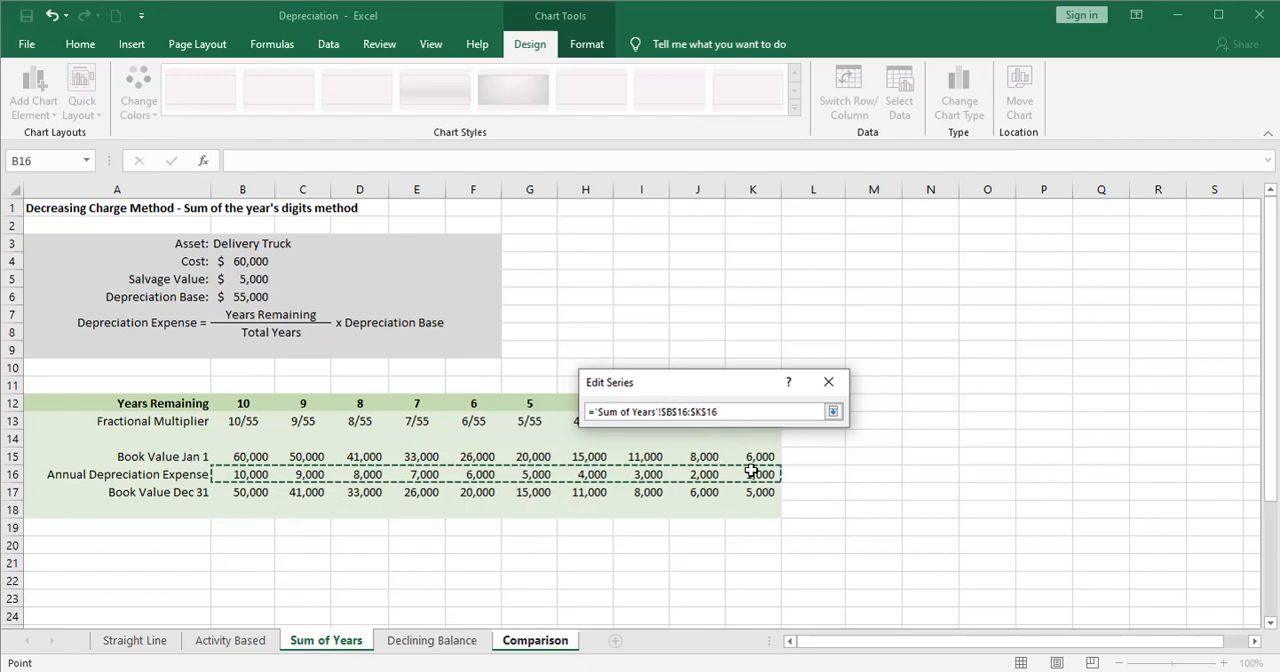
pyautogui.click(832, 411)
pyautogui.click(736, 492)
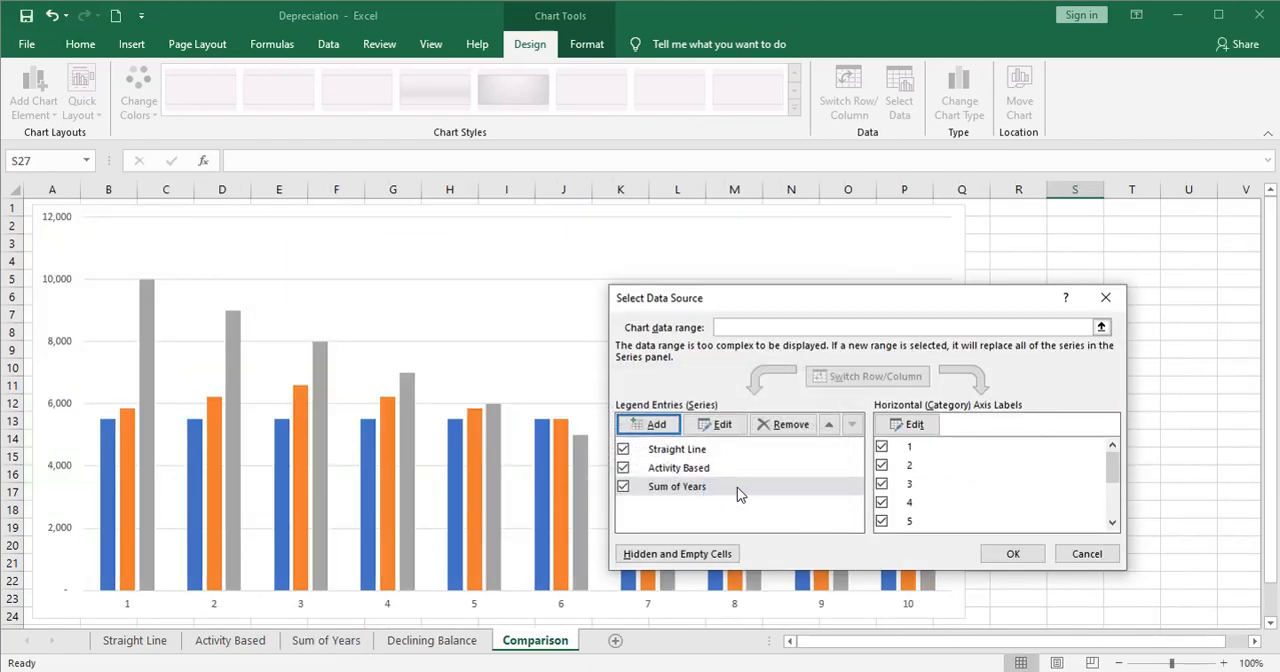
# - Add a chart series named Declining Balance from B16:K16 of the Declining Balance sheet and apply the data selection to the chart
pyautogui.click(656, 425)
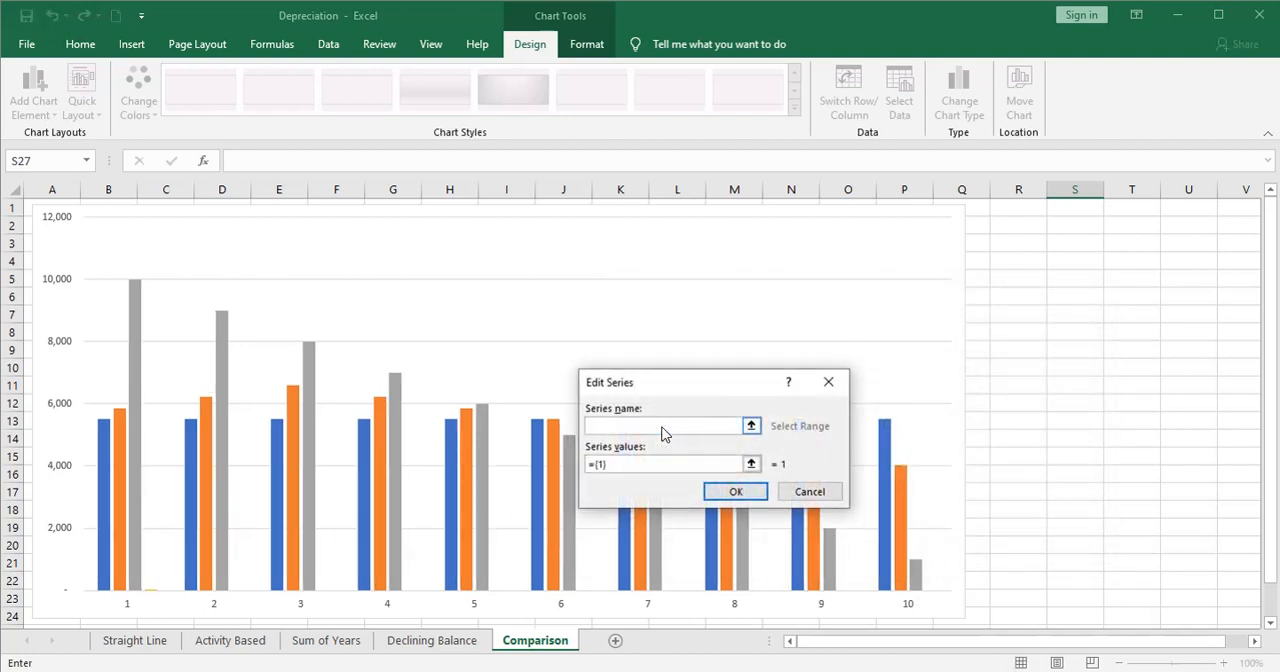
pyautogui.write('Declining Balance')
pyautogui.click(751, 464)
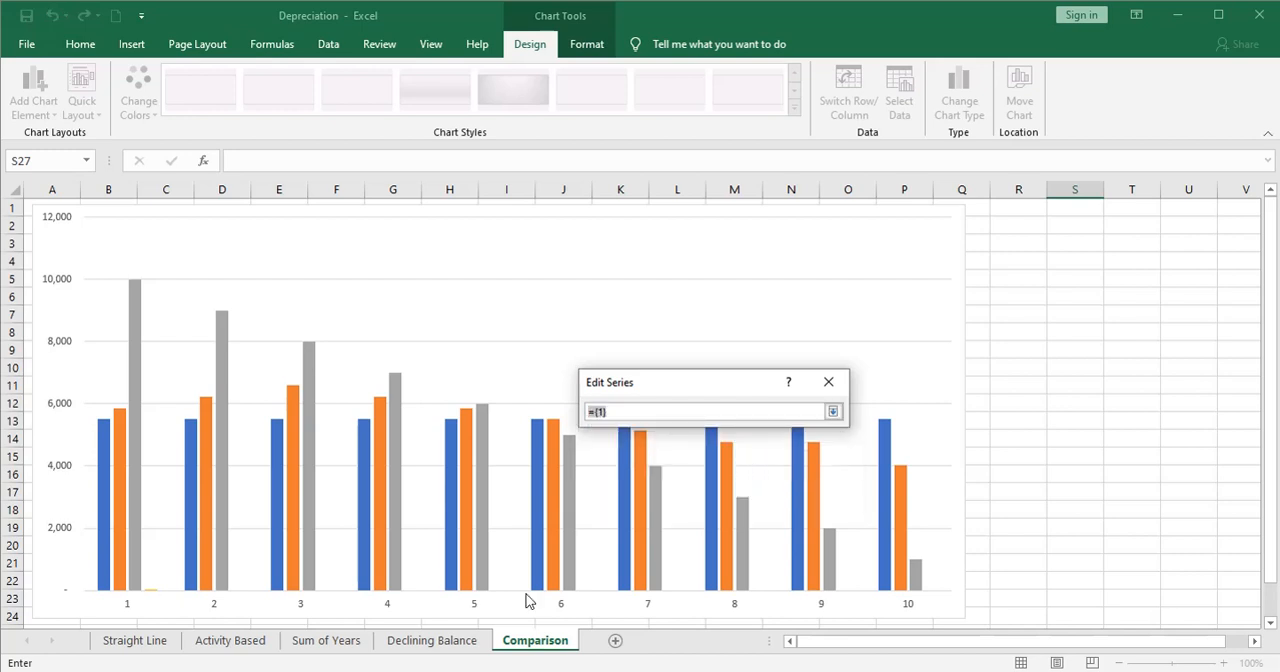
pyautogui.click(449, 645)
pyautogui.click(252, 474)
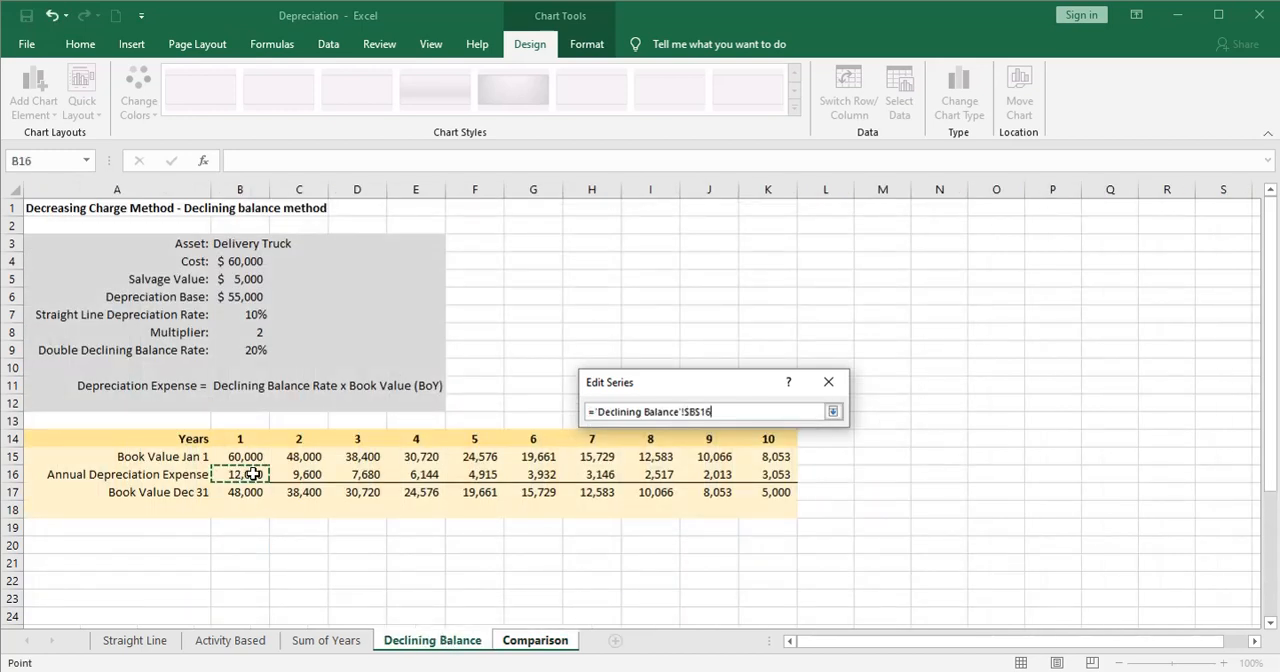
pyautogui.moveTo(252, 474); pyautogui.dragTo(772, 476)
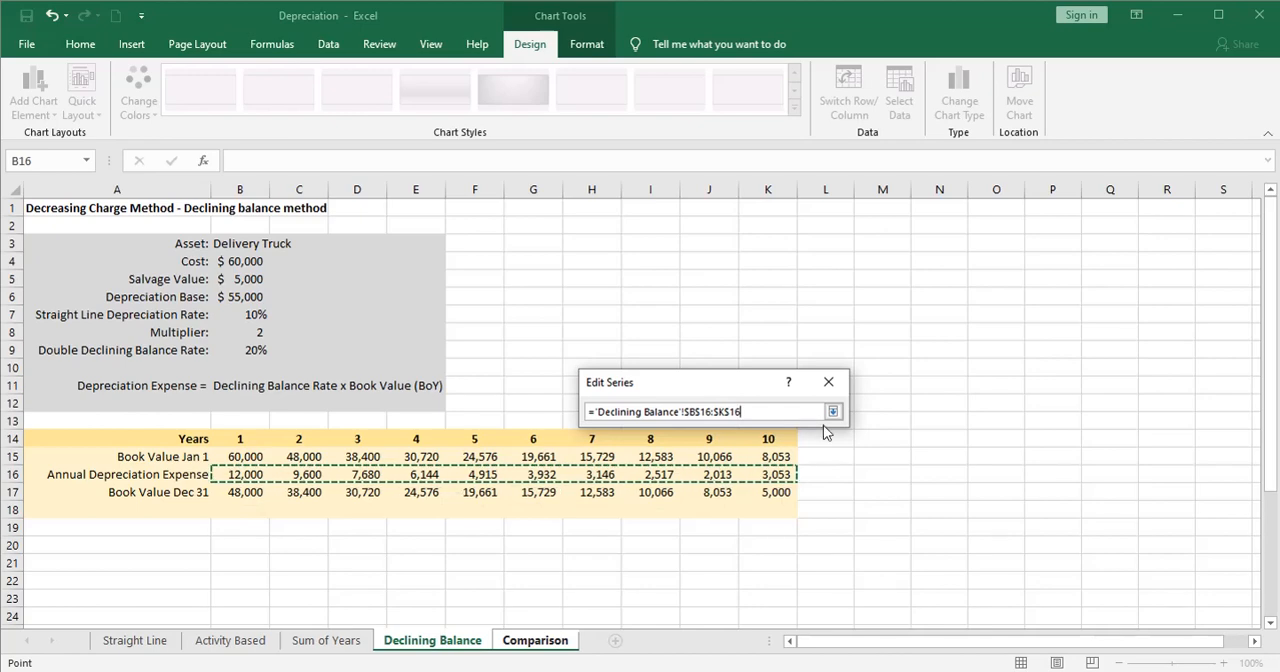
pyautogui.click(832, 411)
pyautogui.click(761, 487)
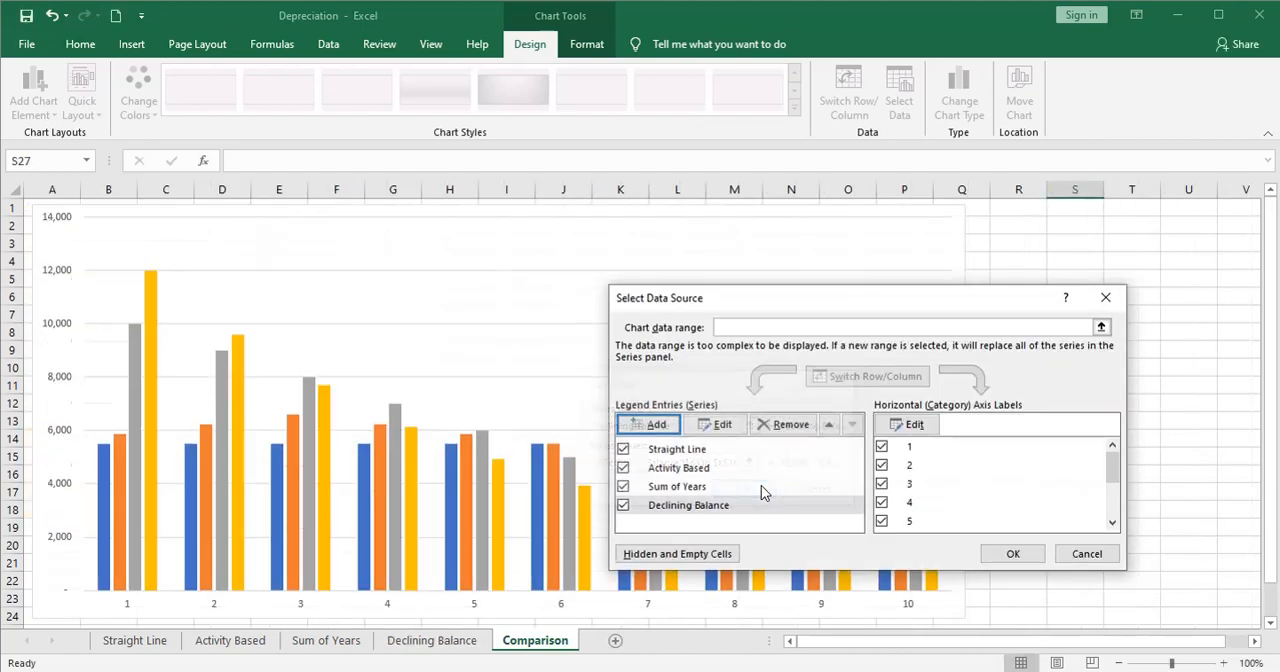
pyautogui.click(1012, 554)
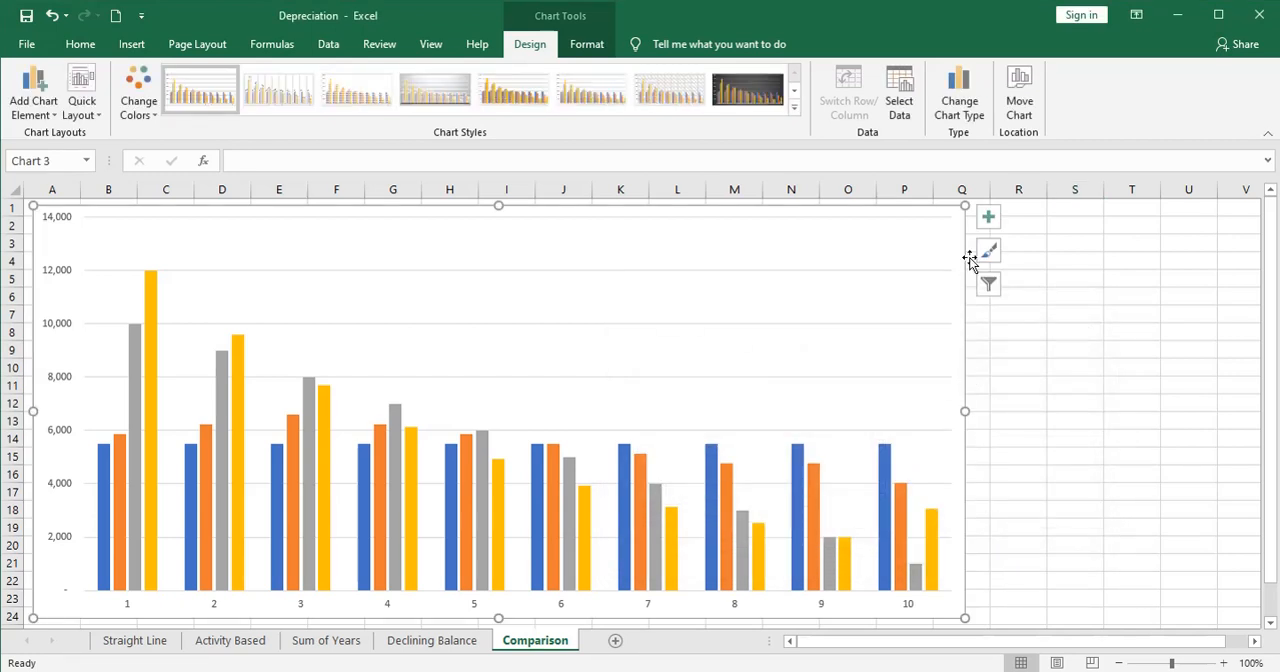
# - Show the legend on the comparison chart and widen the chart to about column T
pyautogui.click(986, 224)
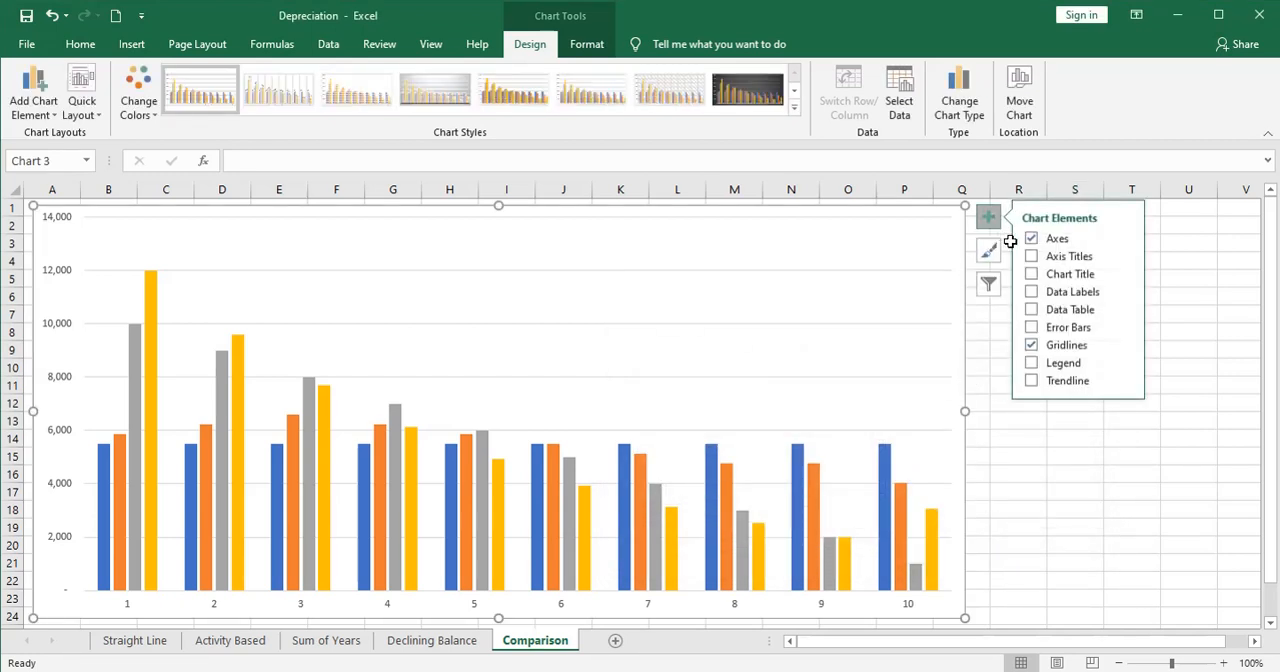
pyautogui.click(1031, 364)
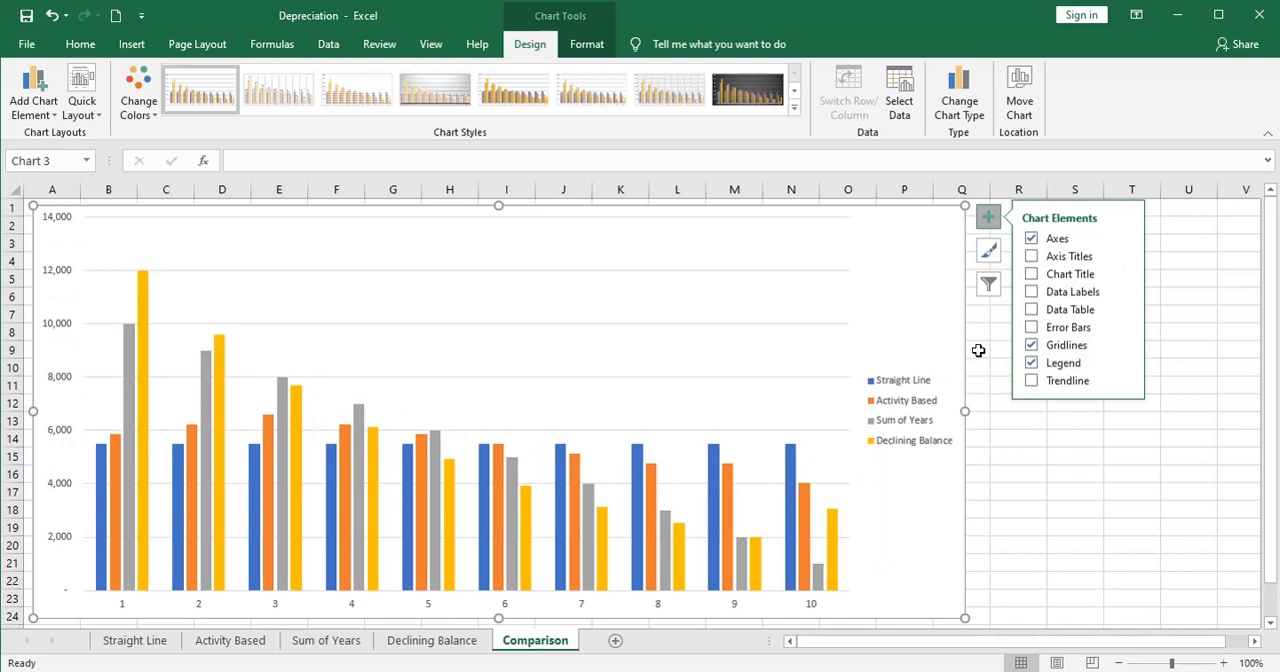
pyautogui.moveTo(966, 410); pyautogui.dragTo(1157, 409)
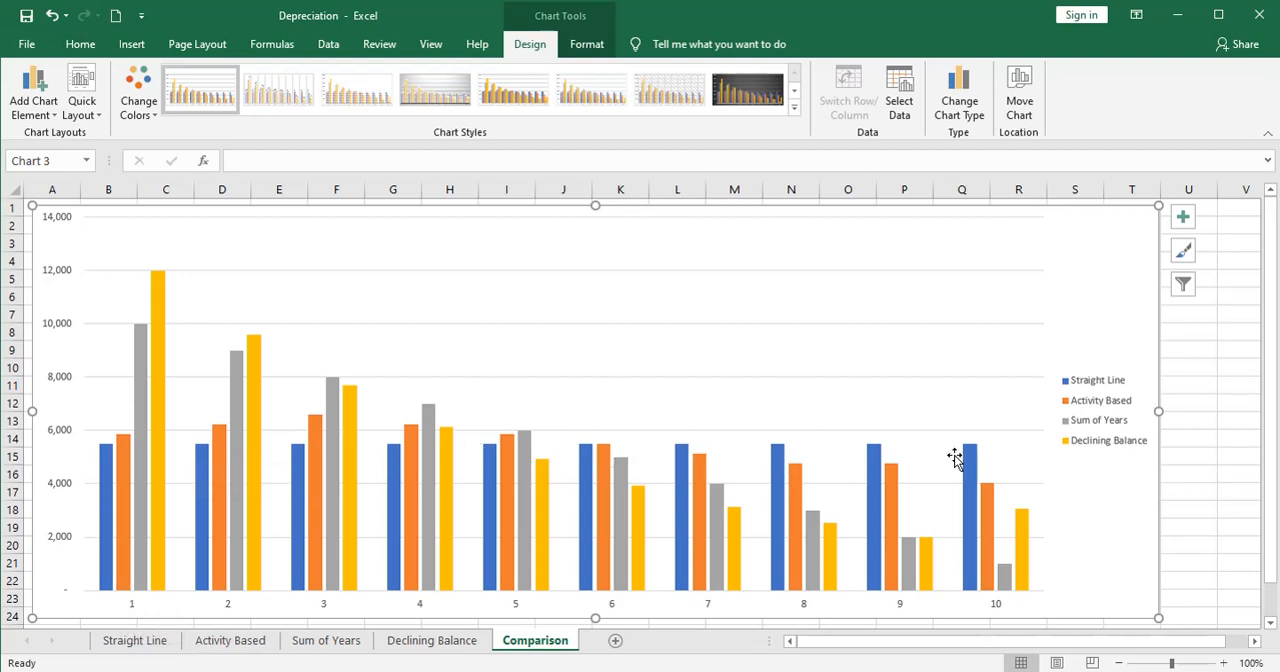
pyautogui.moveTo(975, 461)
pyautogui.moveTo(1022, 520)
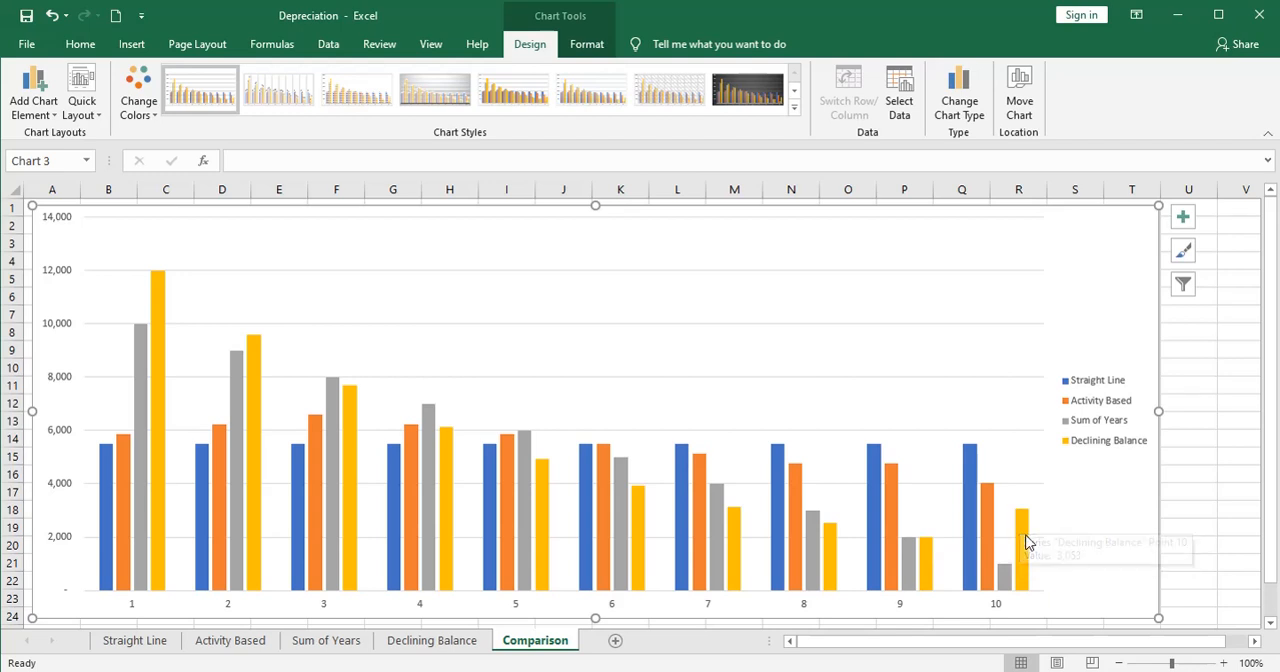